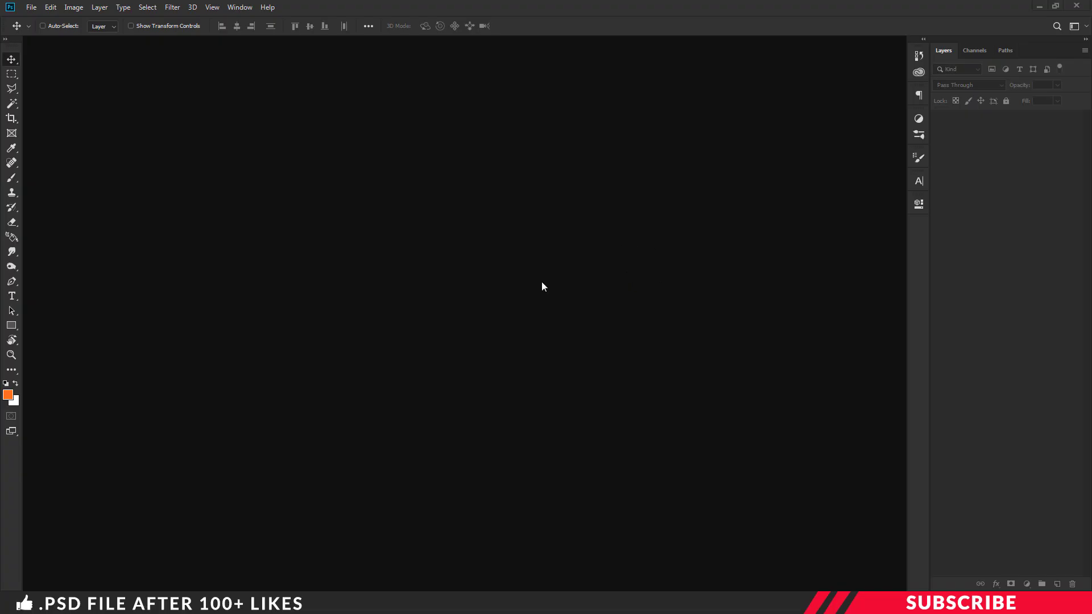
Open Project.psd, then open Sea Background with Adobe Photoshop CC 2019 from the Project File folder.
left_click(373, 603)
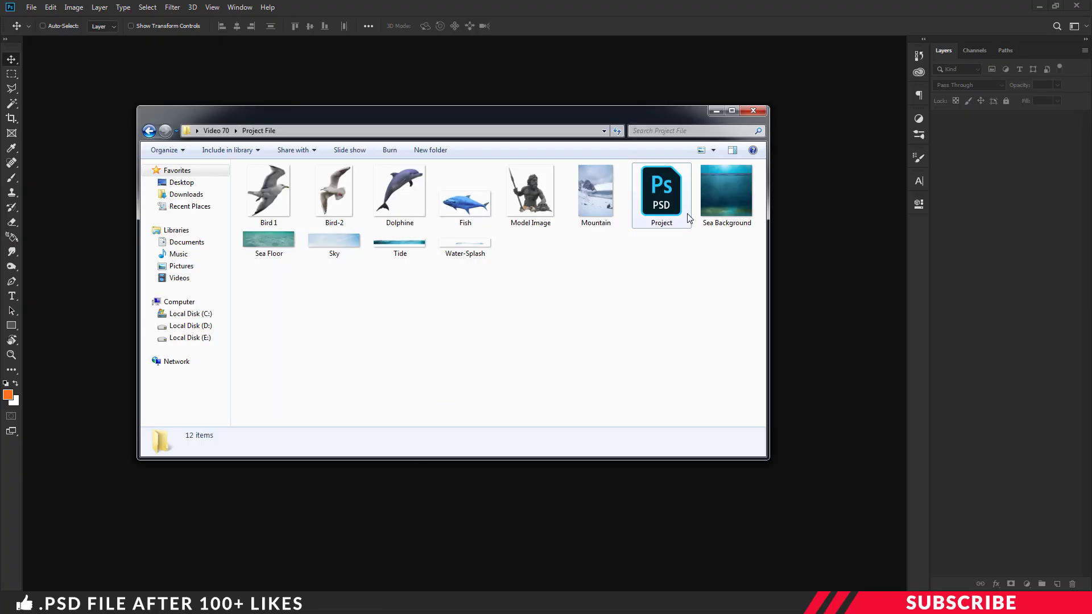
double_click(661, 223)
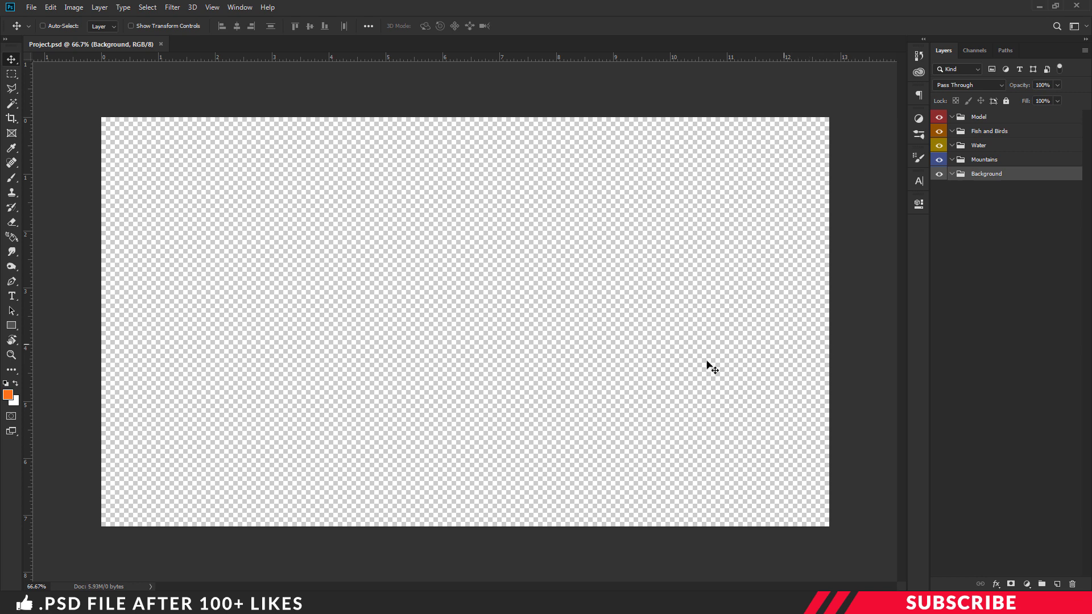
key("alt+Tab")
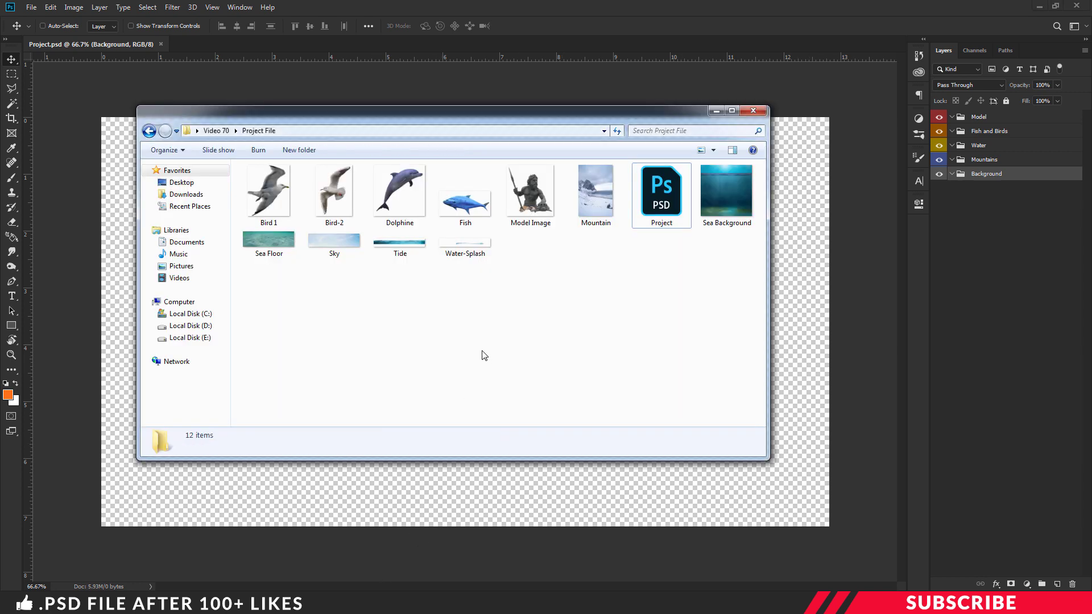
right_click(724, 206)
mouse_move(771, 343)
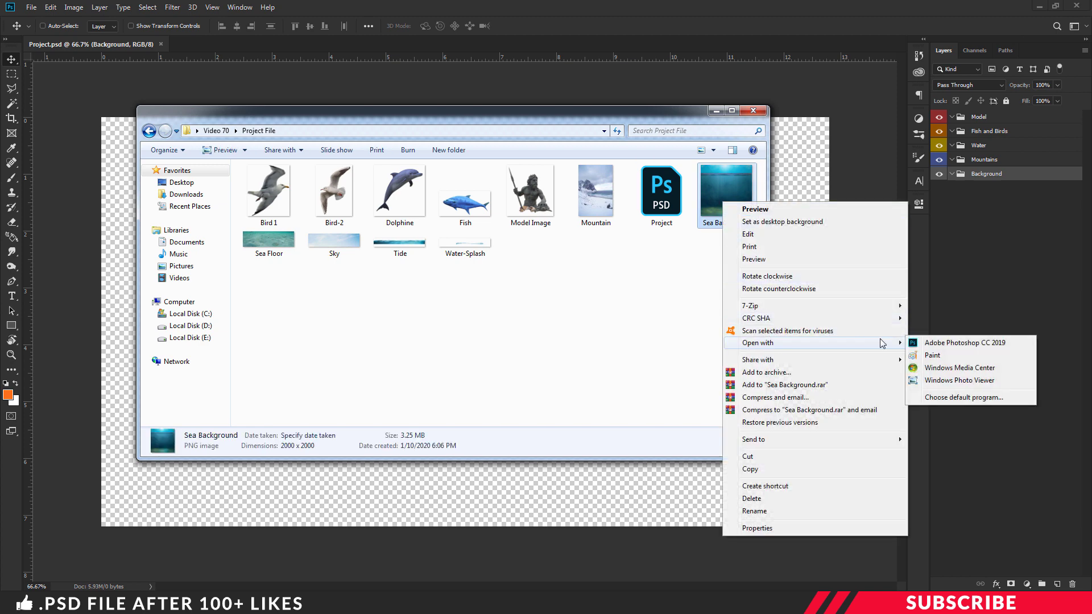
left_click(922, 342)
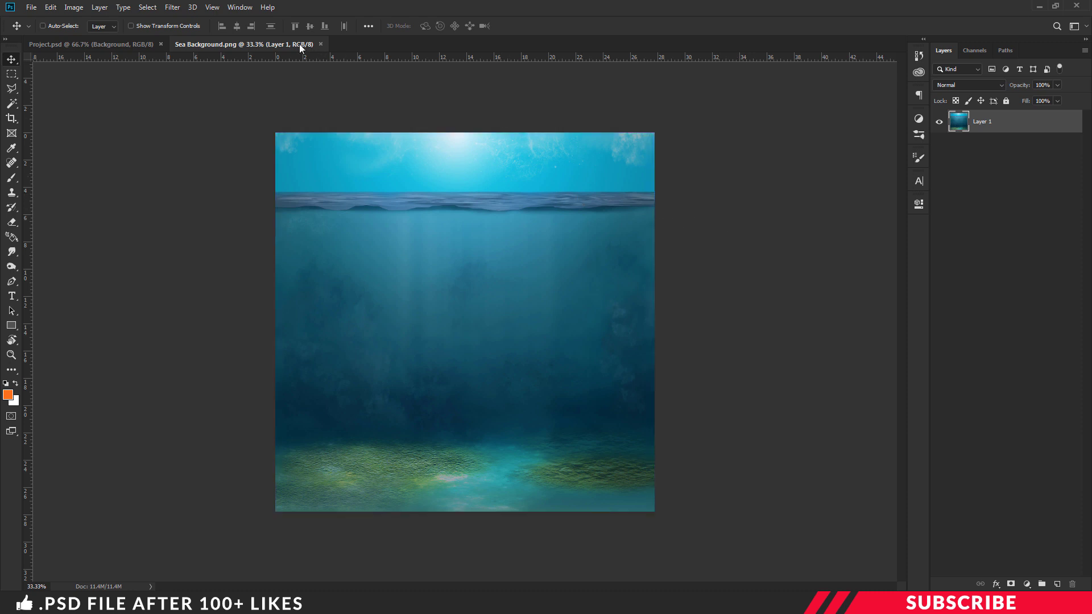
Copy the sea image into Project.psd and close the Sea Background document.
left_click_drag(300, 43, 303, 84)
left_click_drag(507, 183, 719, 231)
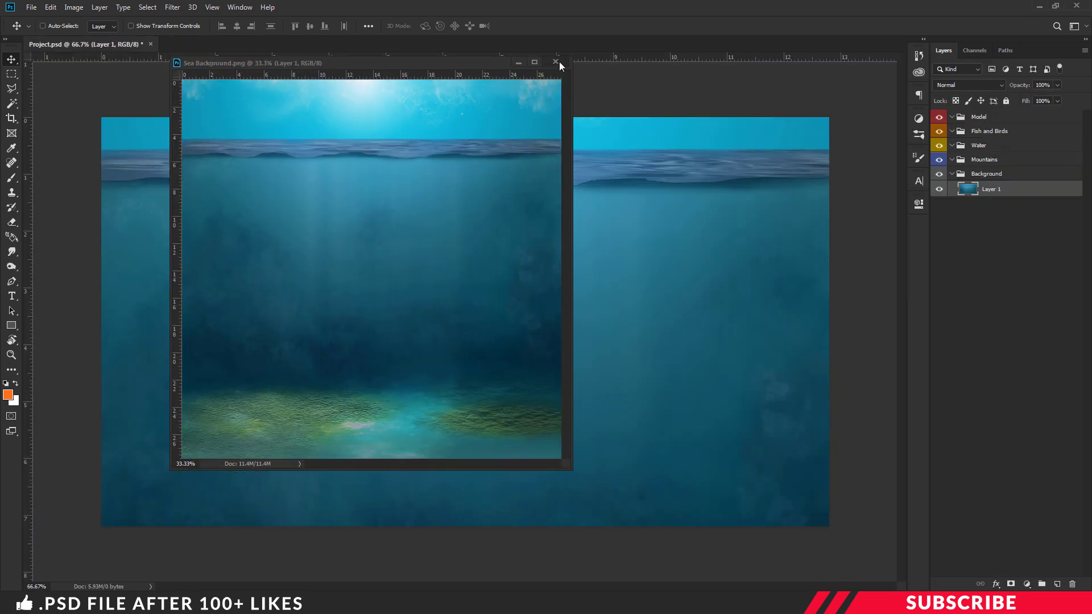
left_click(556, 61)
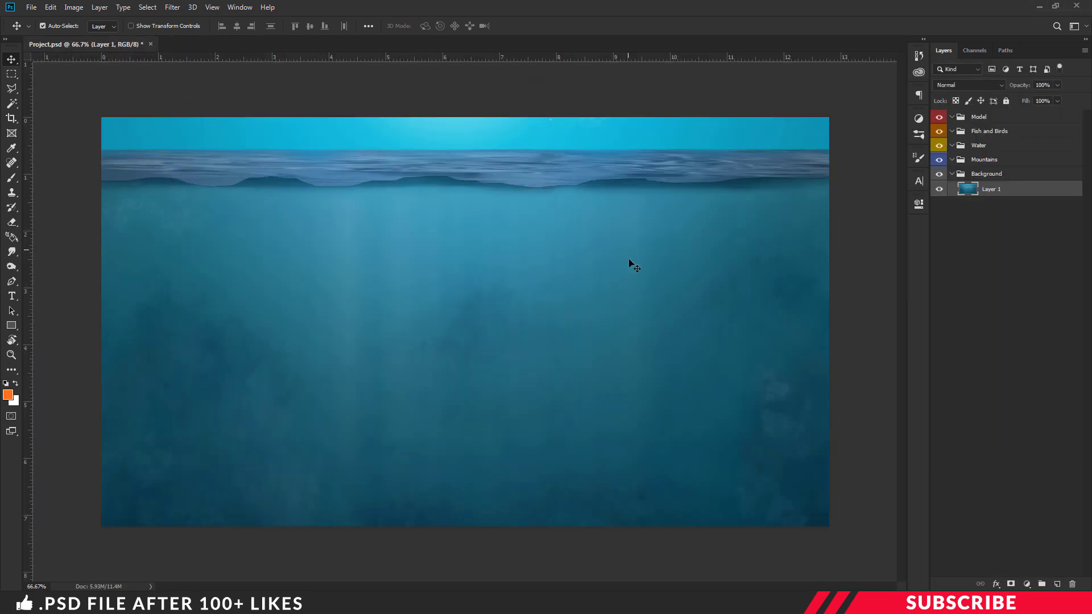
Transform the sea layer, moving it down on the canvas to reveal more sky.
key("ctrl+t")
key("ctrl+minus")
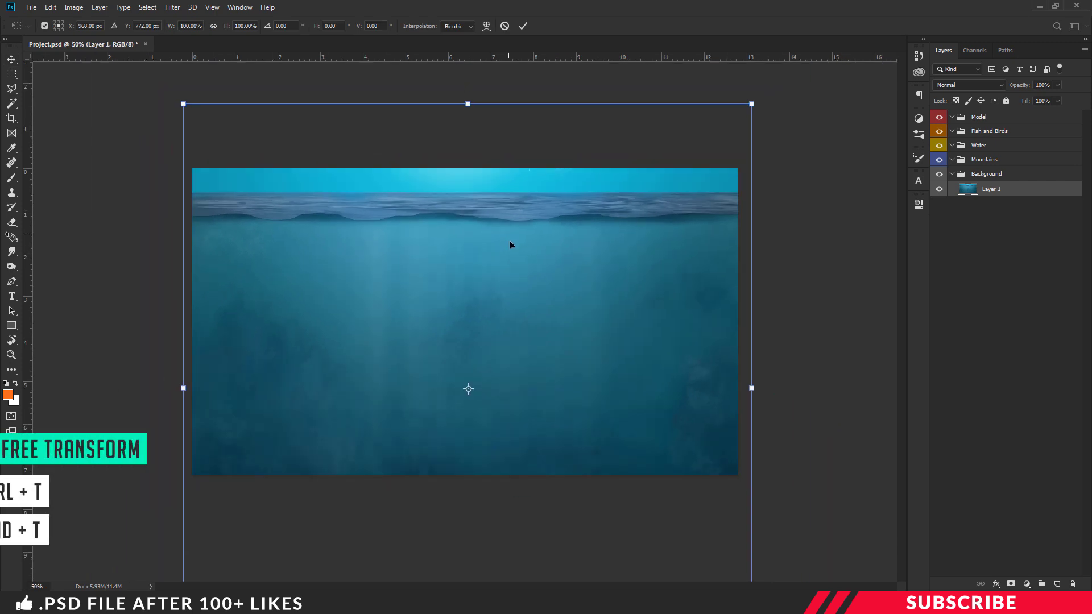
left_click_drag(510, 244, 502, 302)
key("Return")
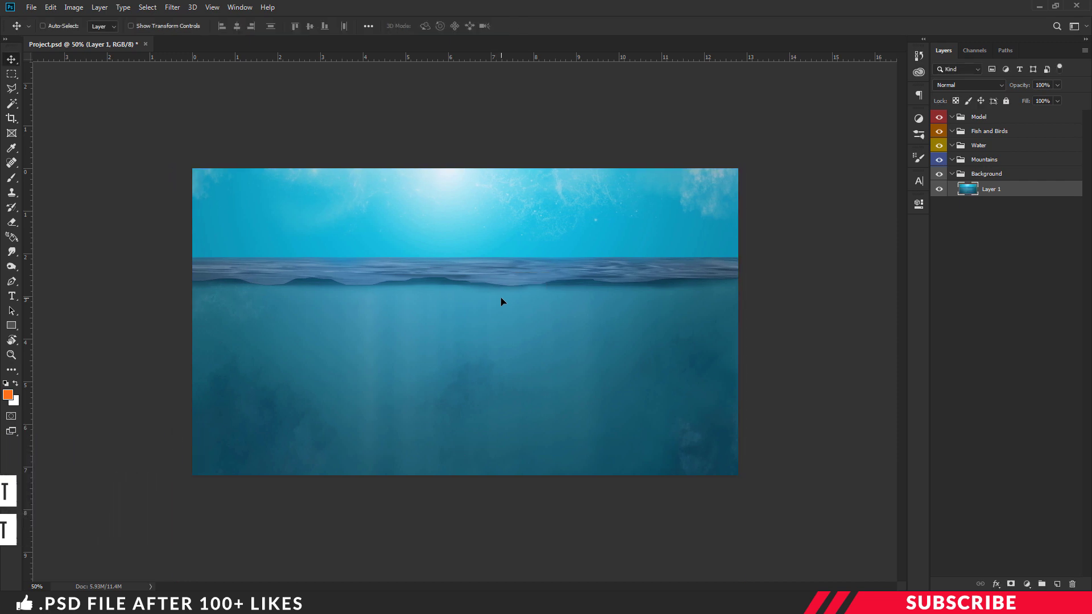
key("ctrl+plus")
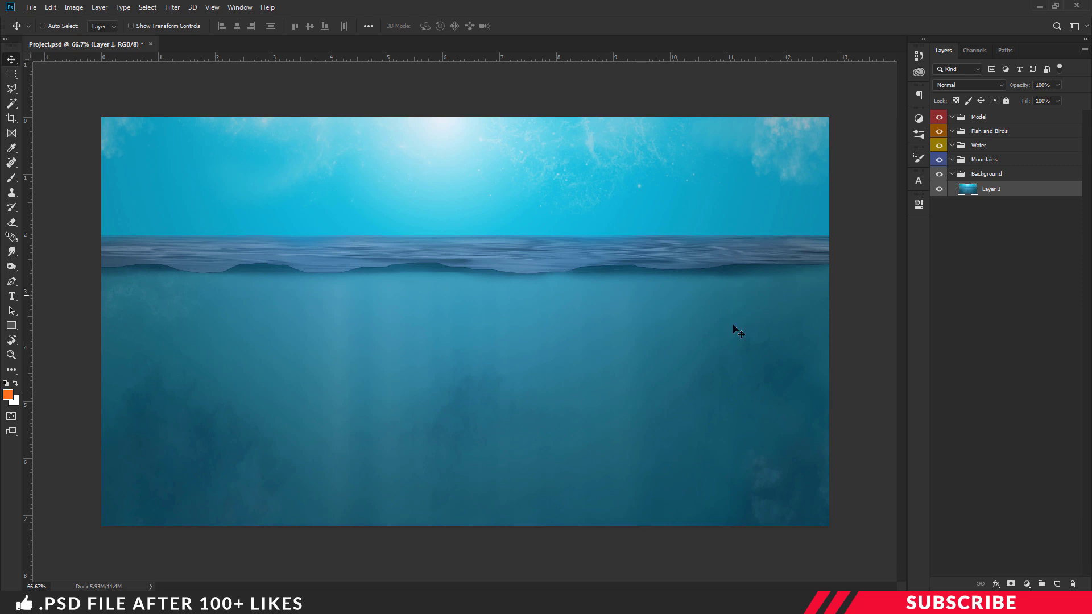
Delete a rectangular selection covering the sky and surface at the top of Layer 1.
key("m")
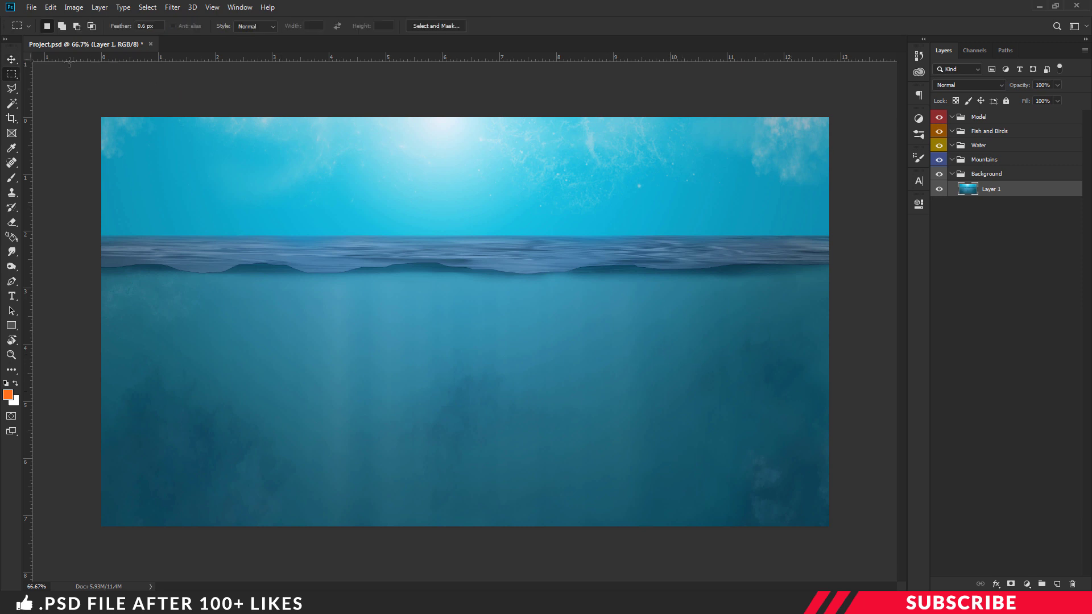
right_click(19, 73)
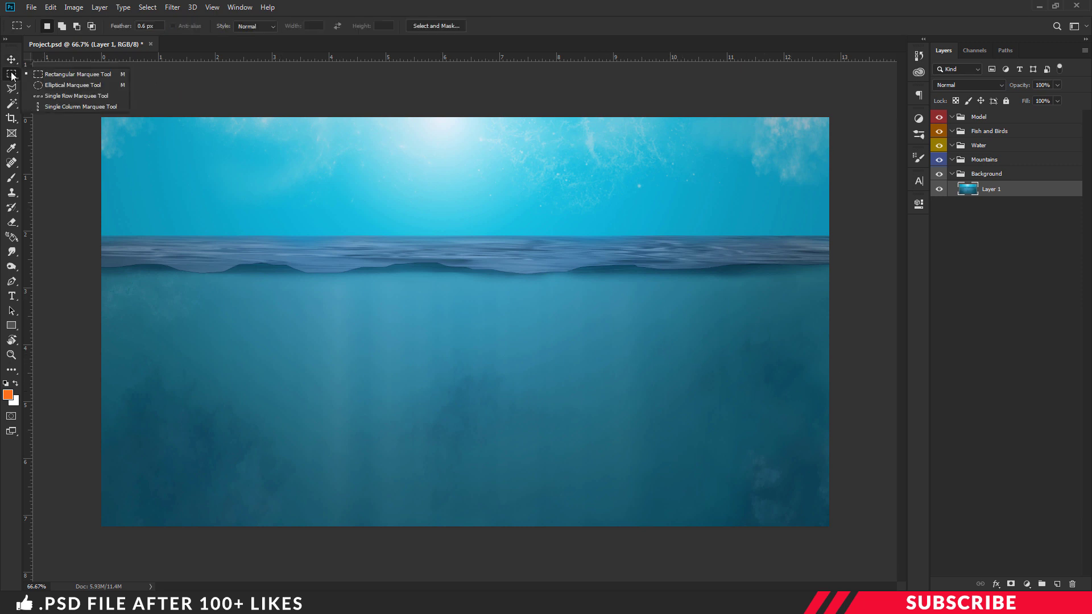
left_click(81, 77)
left_click_drag(101, 117, 849, 311)
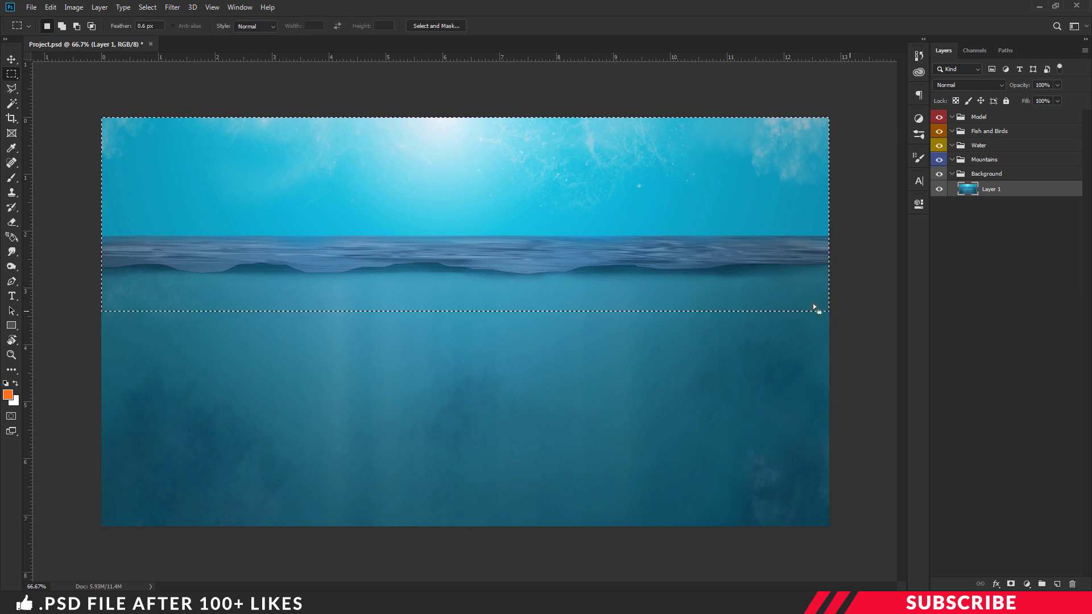
key("Delete")
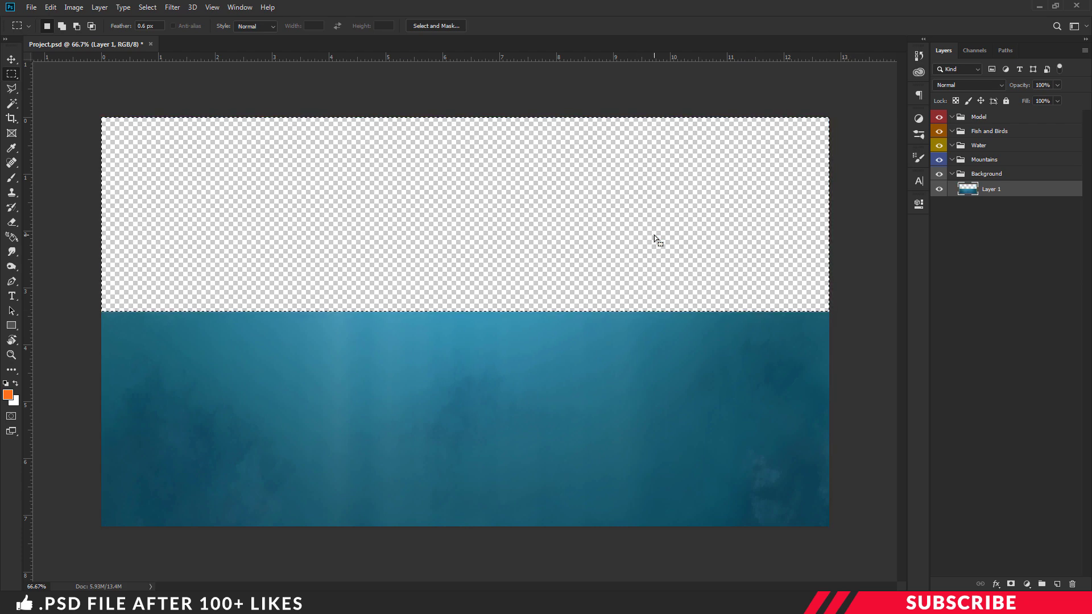
key("ctrl+d")
Add a Brightness/Contrast adjustment clipped to Layer 1 with Brightness 33.
left_click(1025, 584)
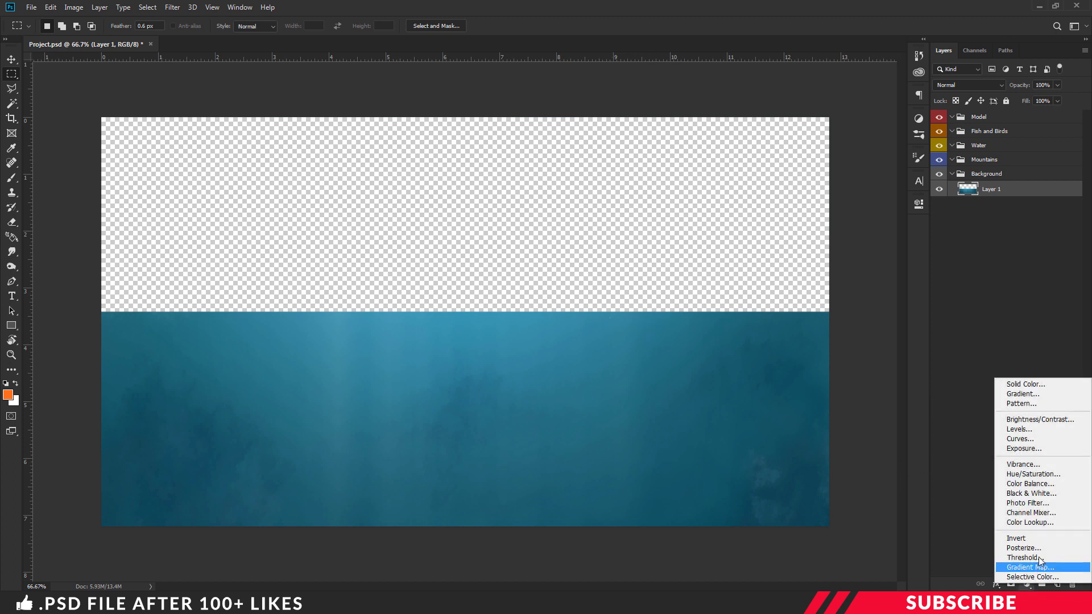
left_click(1027, 422)
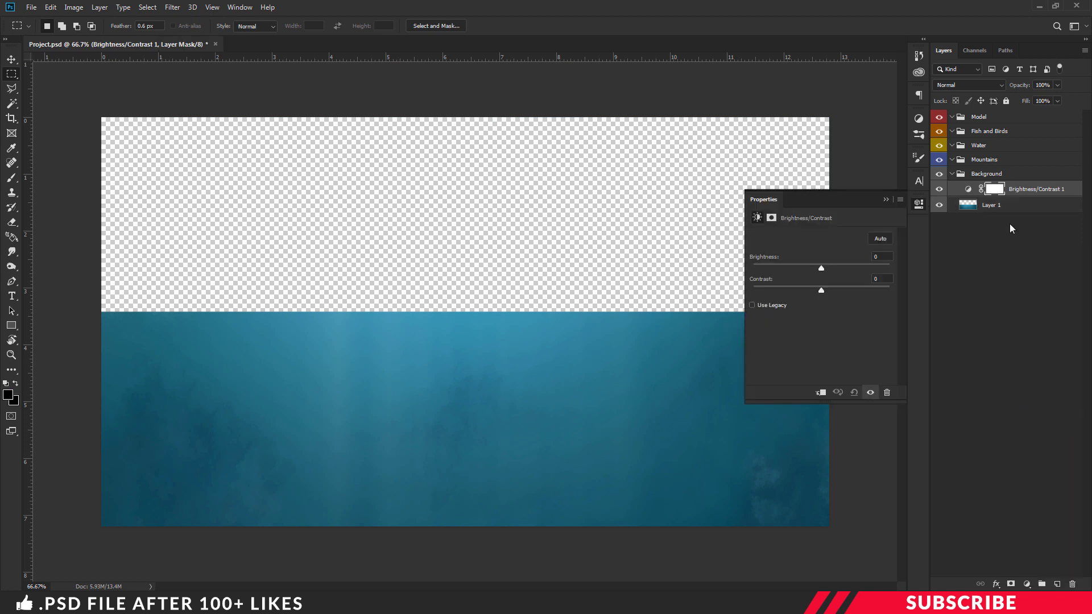
right_click(1027, 192)
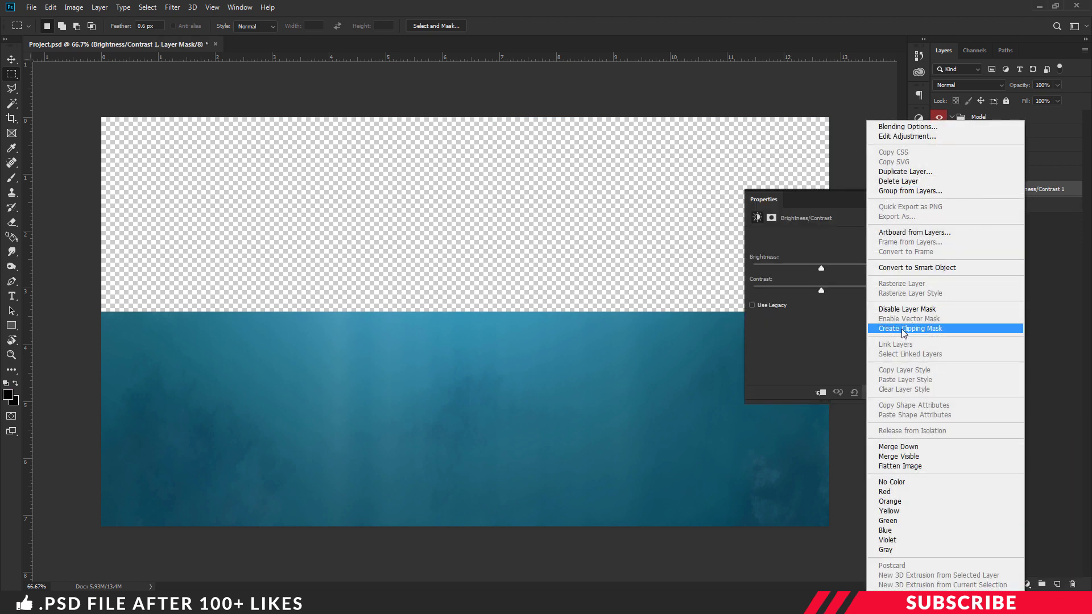
left_click(938, 328)
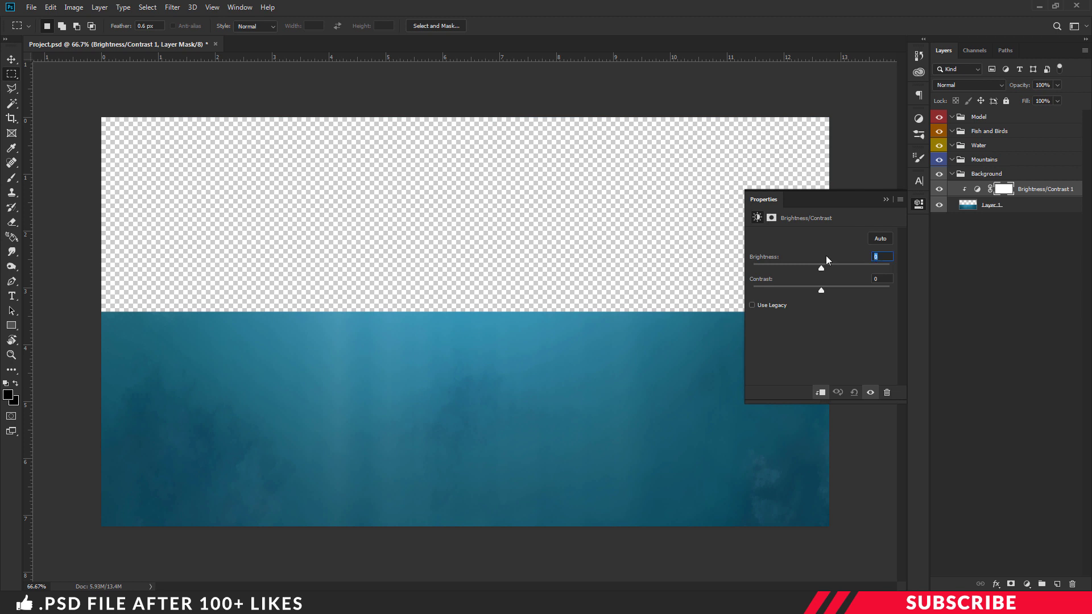
type("33")
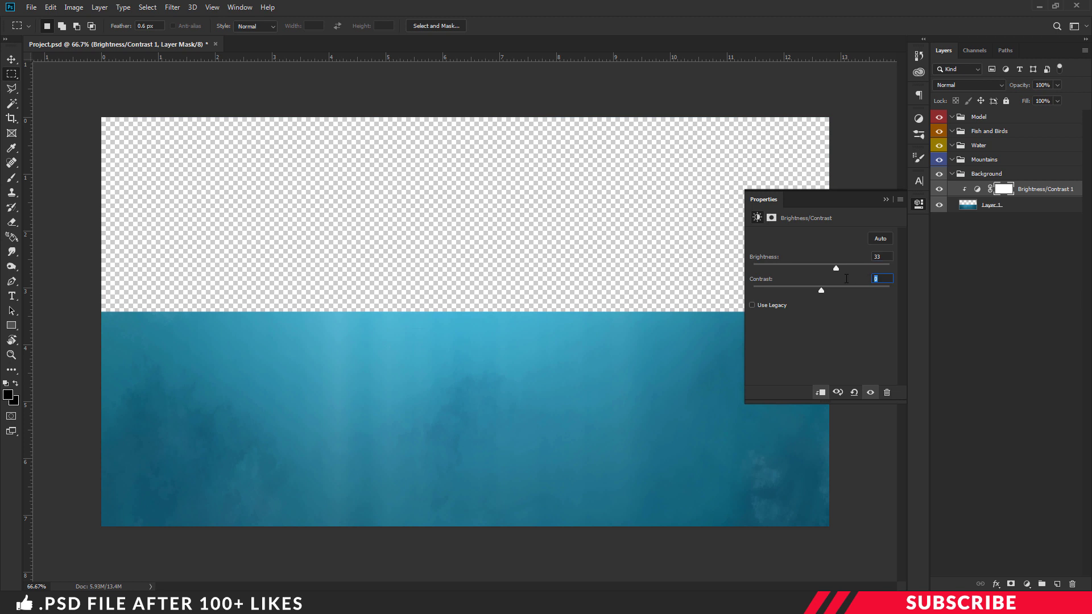
left_click(919, 205)
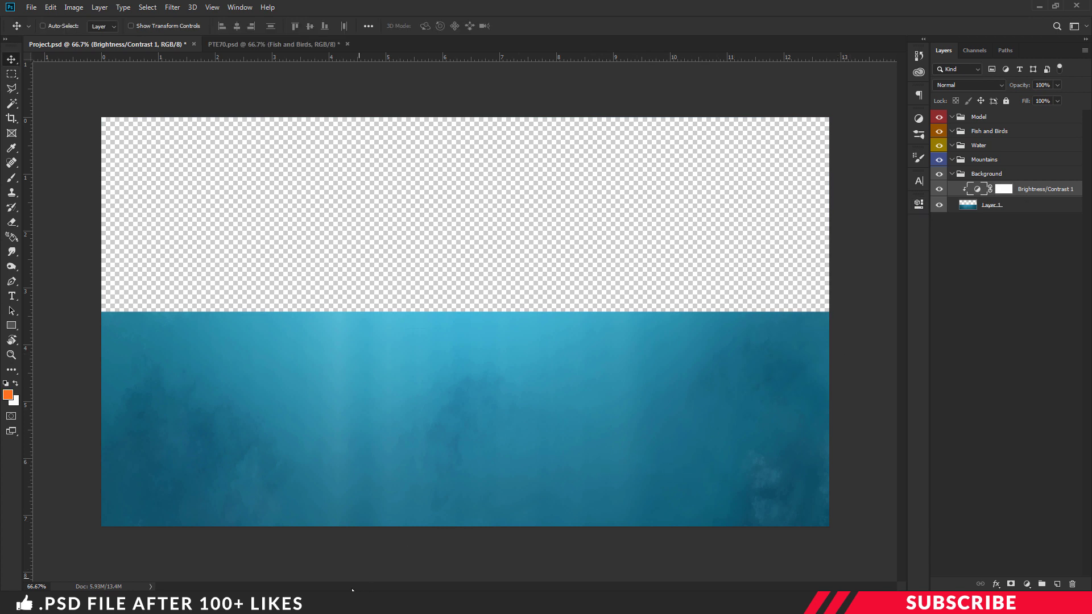
Open the Sea Floor image in Photoshop from the Project File folder.
left_click(313, 541)
left_click(317, 273)
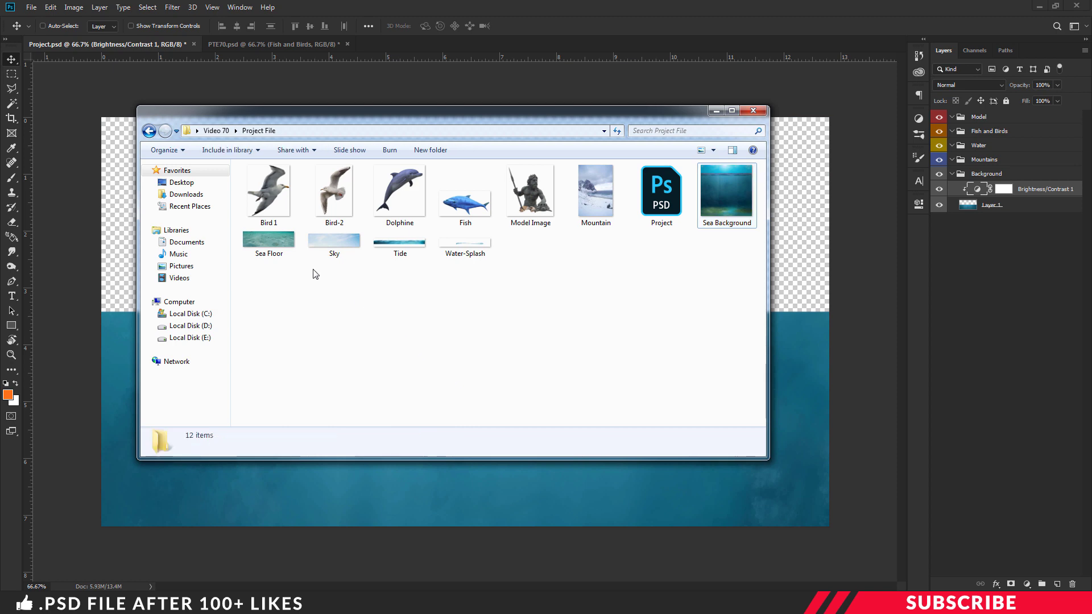
left_click(275, 245)
right_click(274, 245)
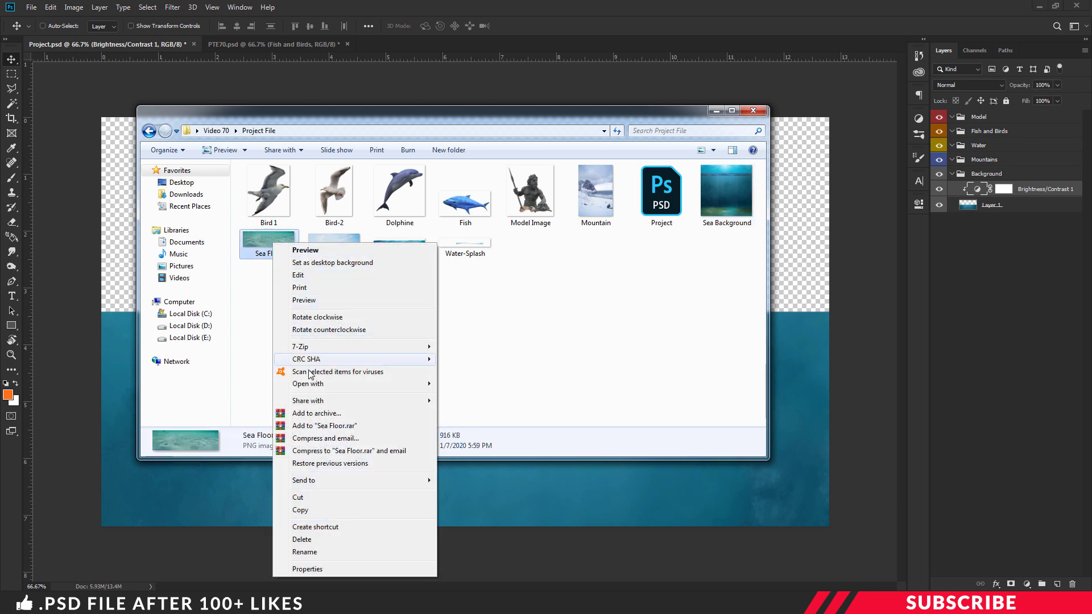
mouse_move(365, 385)
left_click(493, 384)
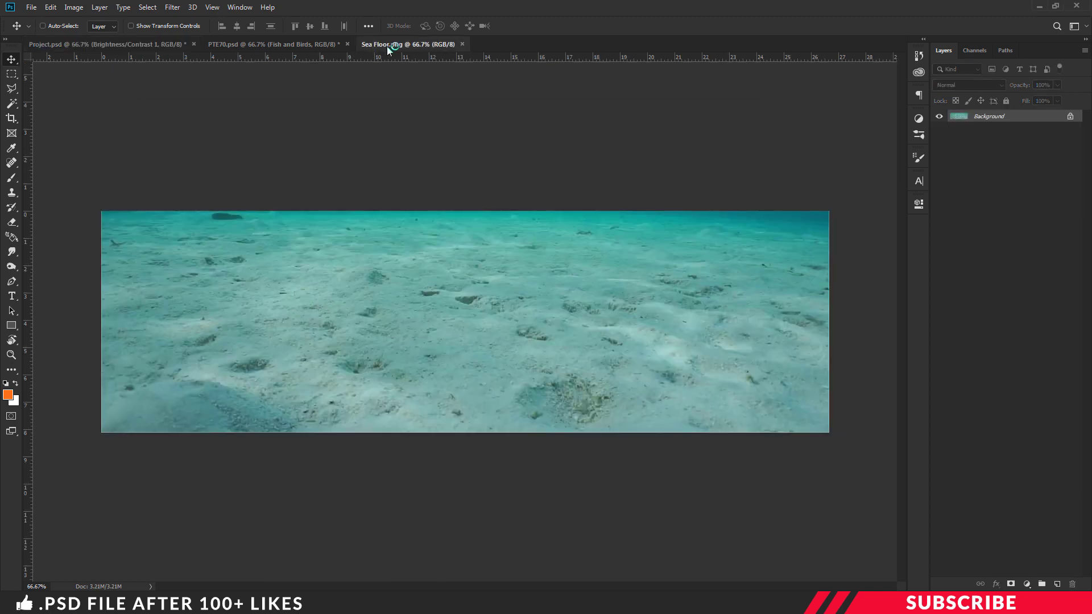
Copy the sea floor into Project.psd as Layer 2 inside the Water group.
left_click_drag(389, 44, 394, 92)
left_click_drag(719, 226, 419, 397)
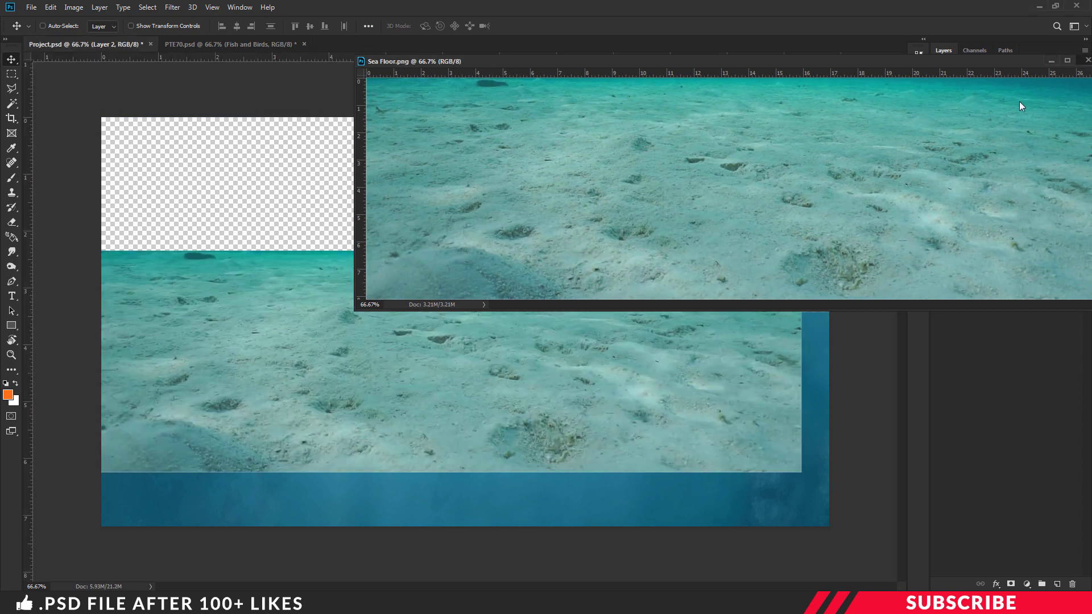
left_click(1088, 60)
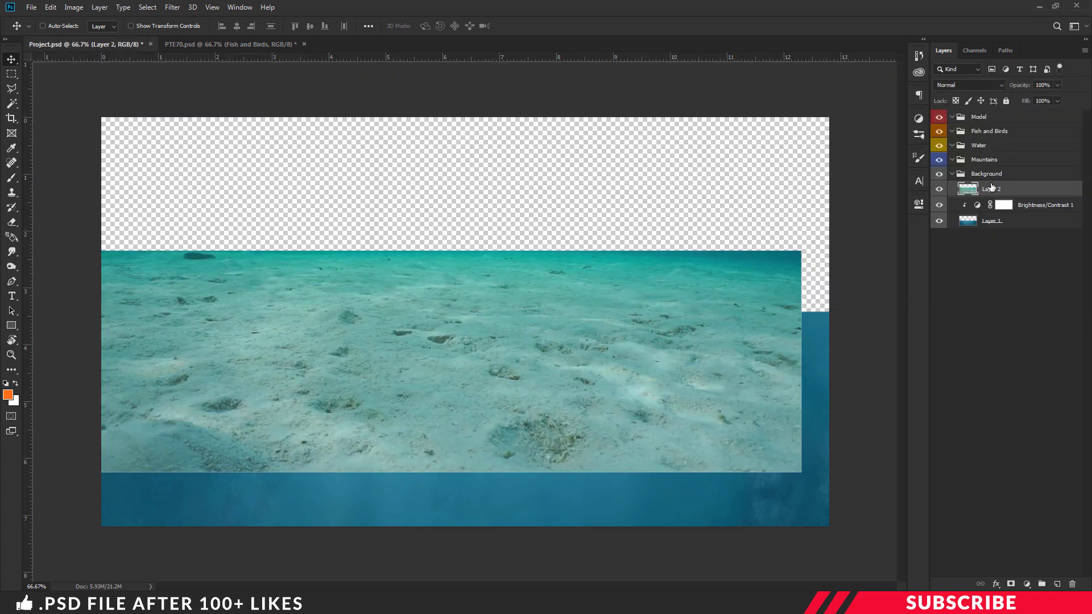
left_click_drag(1002, 190, 1007, 144)
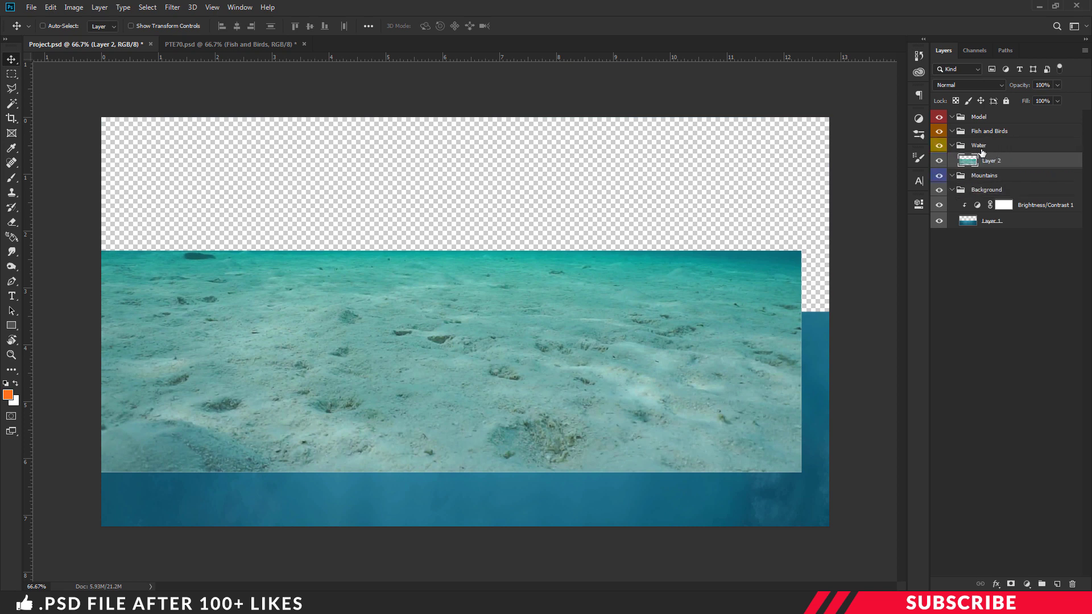
Transform Layer 2, moving the seabed down to the bottom of the canvas.
key("ctrl")
key("ctrl+t")
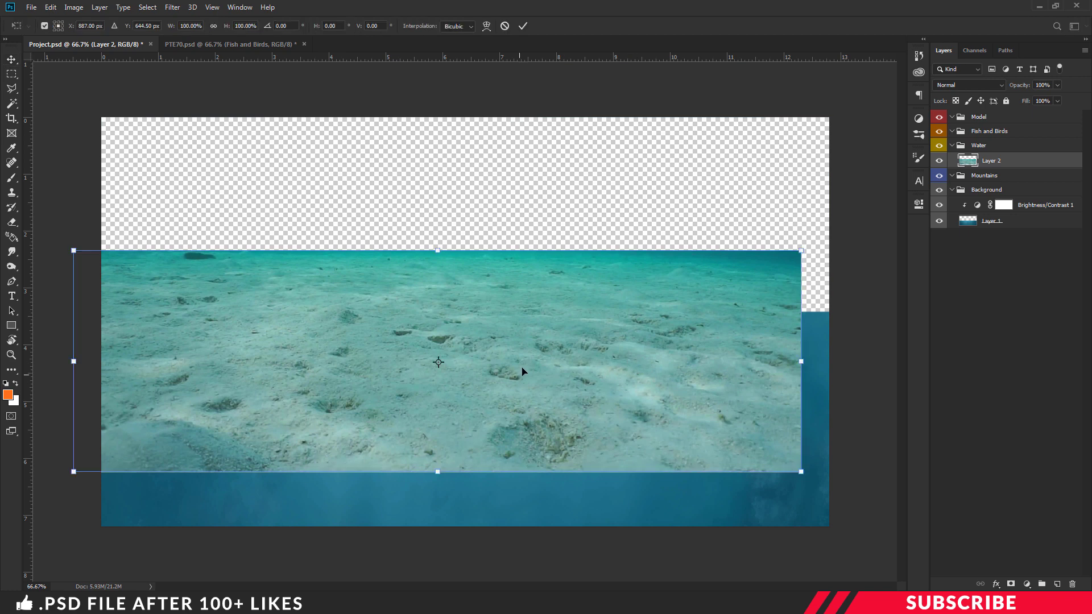
left_click_drag(536, 373, 557, 519)
key("Return")
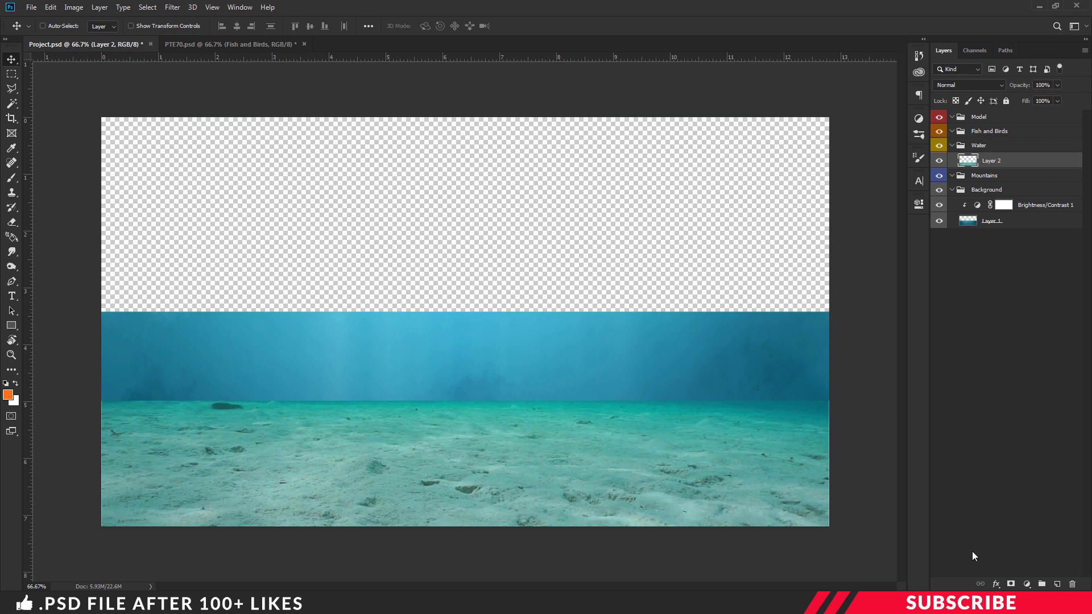
Add a mask to Layer 2 and paint black along the horizon with a 150 px soft round brush.
left_click(1010, 585)
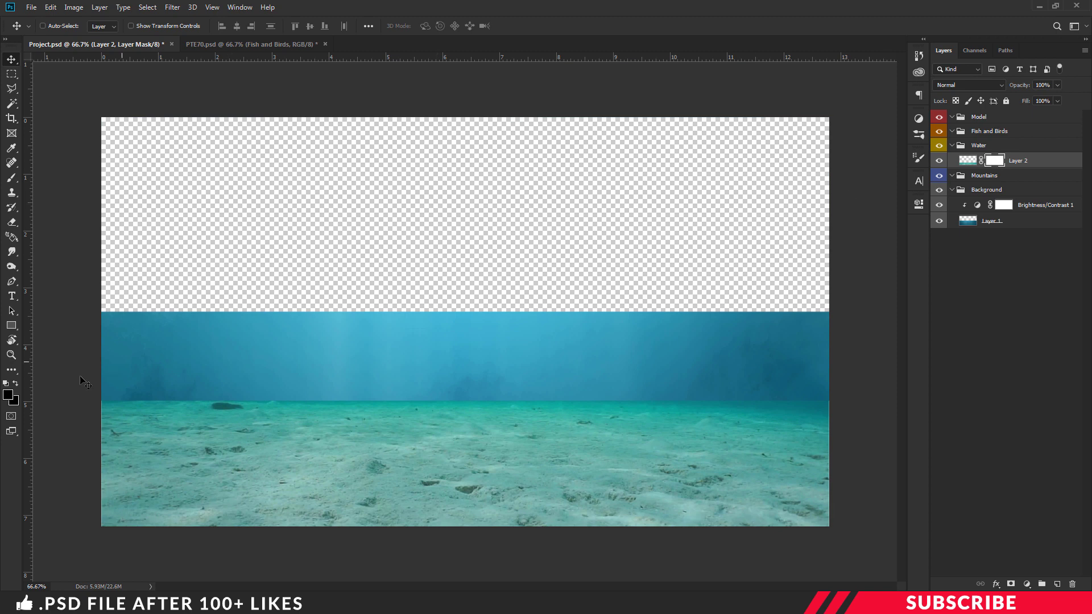
left_click(8, 394)
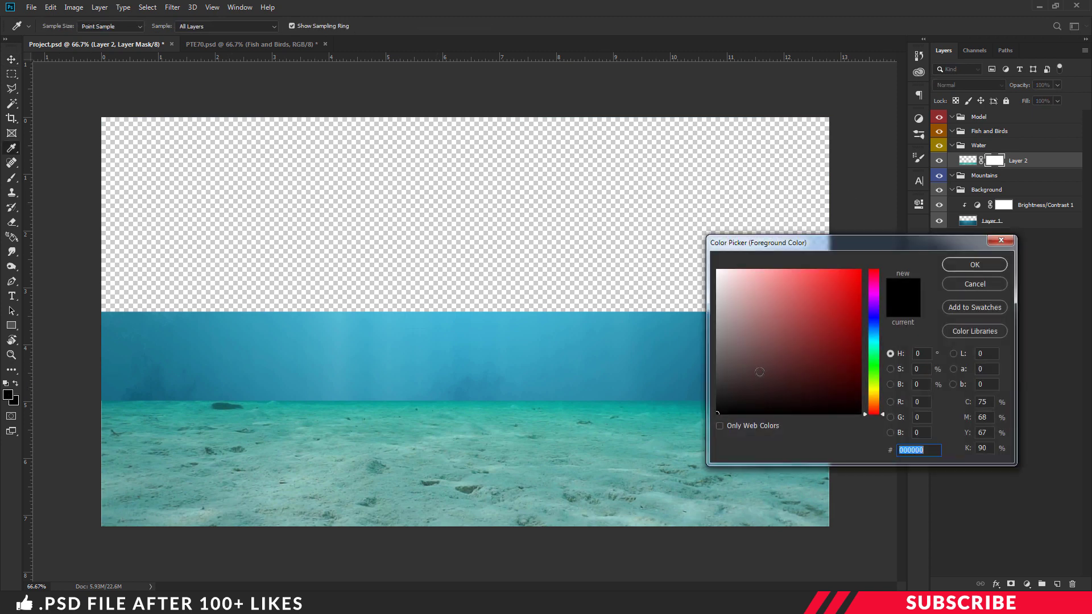
left_click(966, 265)
left_click(12, 177)
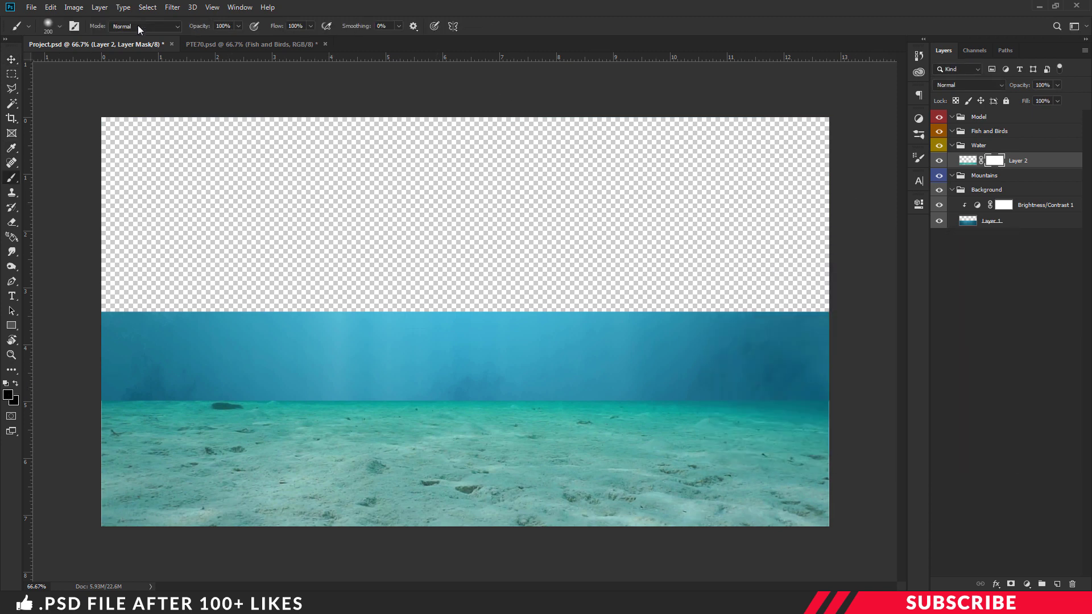
right_click(14, 177)
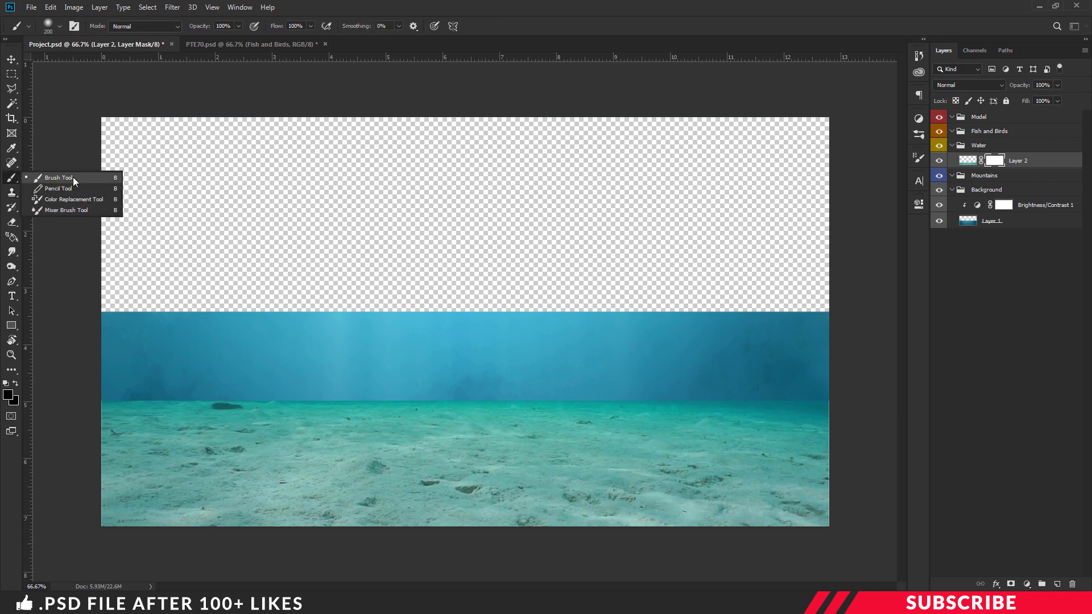
left_click(73, 178)
left_click(58, 26)
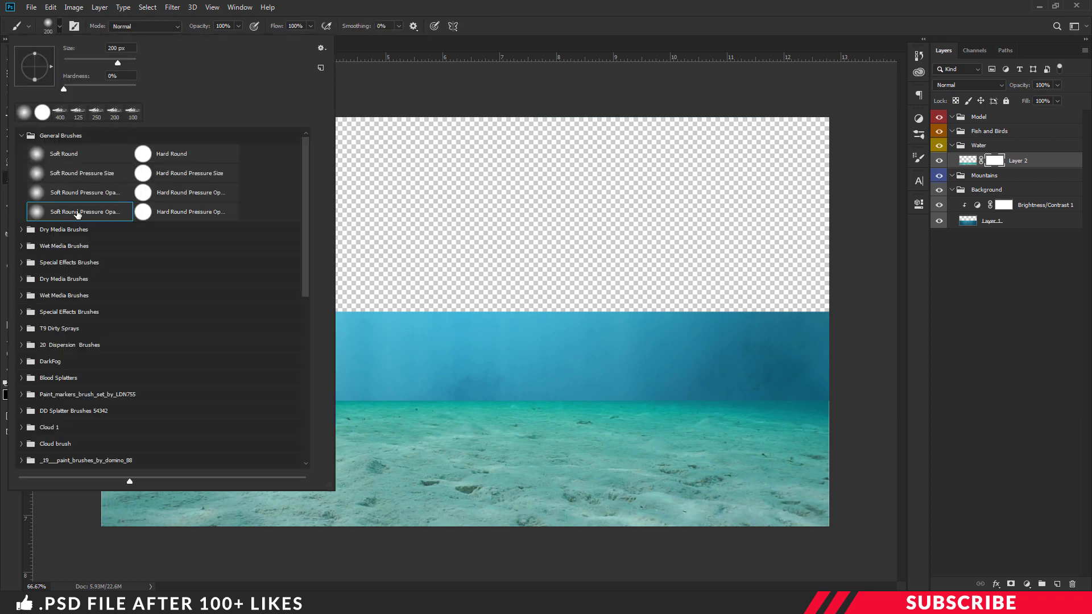
left_click(408, 59)
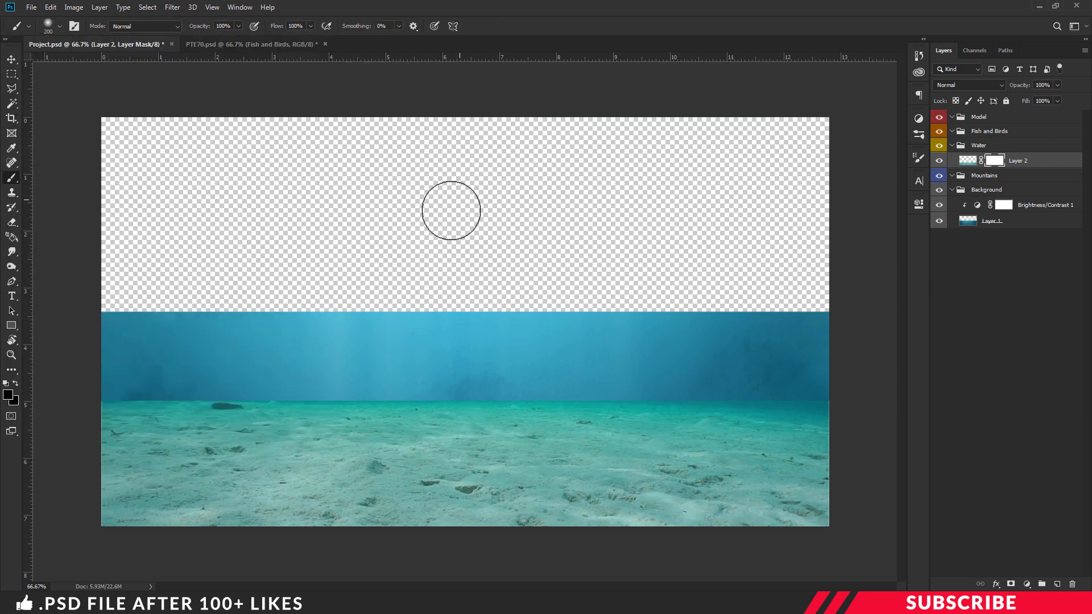
key("bracketleft")
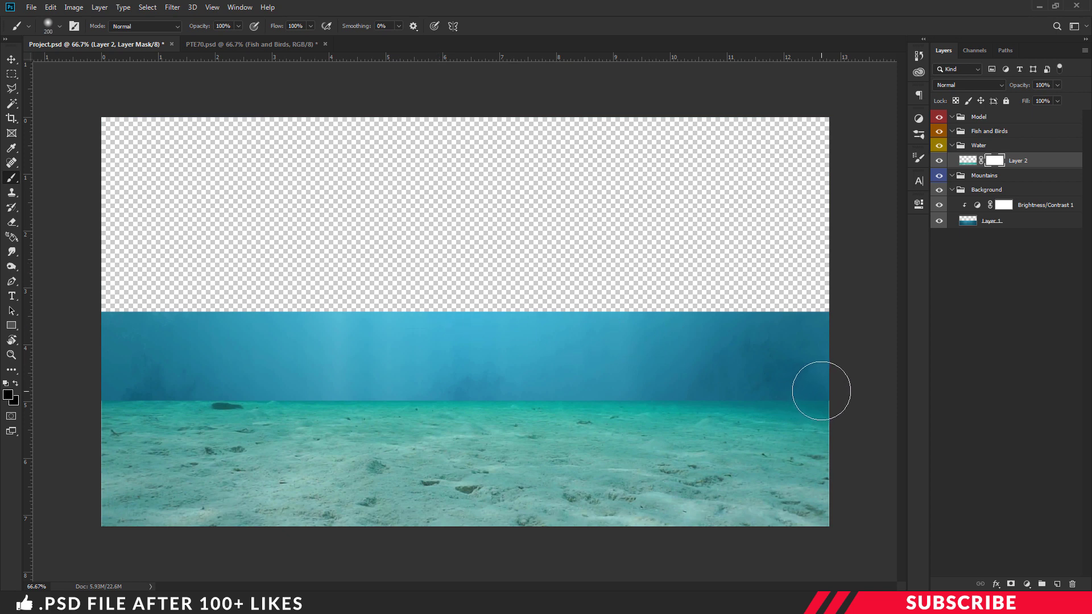
key("bracketleft")
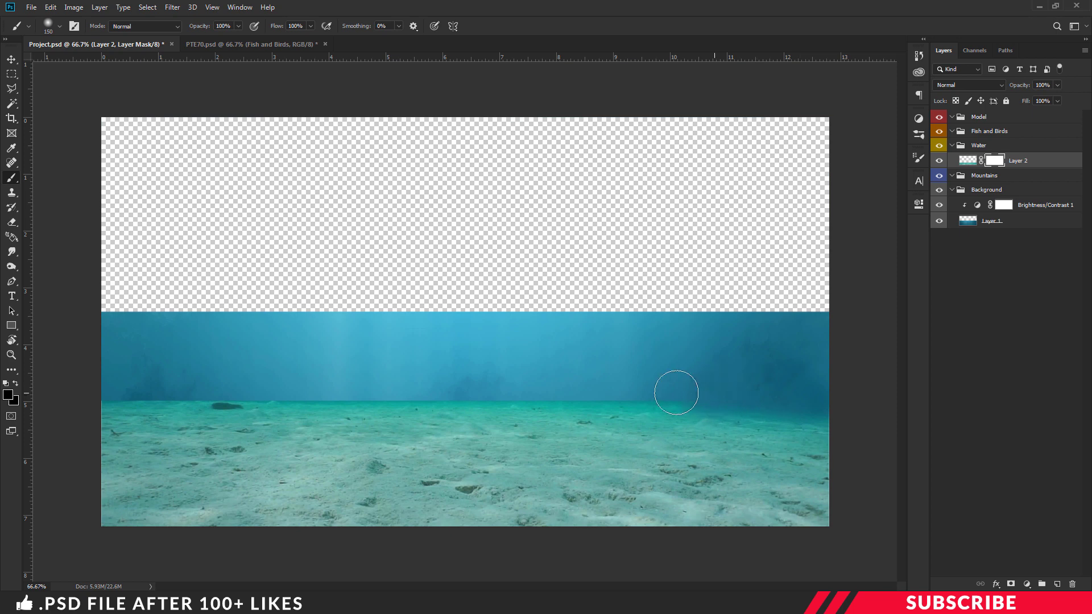
mouse_move(575, 391)
left_mouse_down()
mouse_move(237, 387)
mouse_move(135, 397)
left_mouse_up()
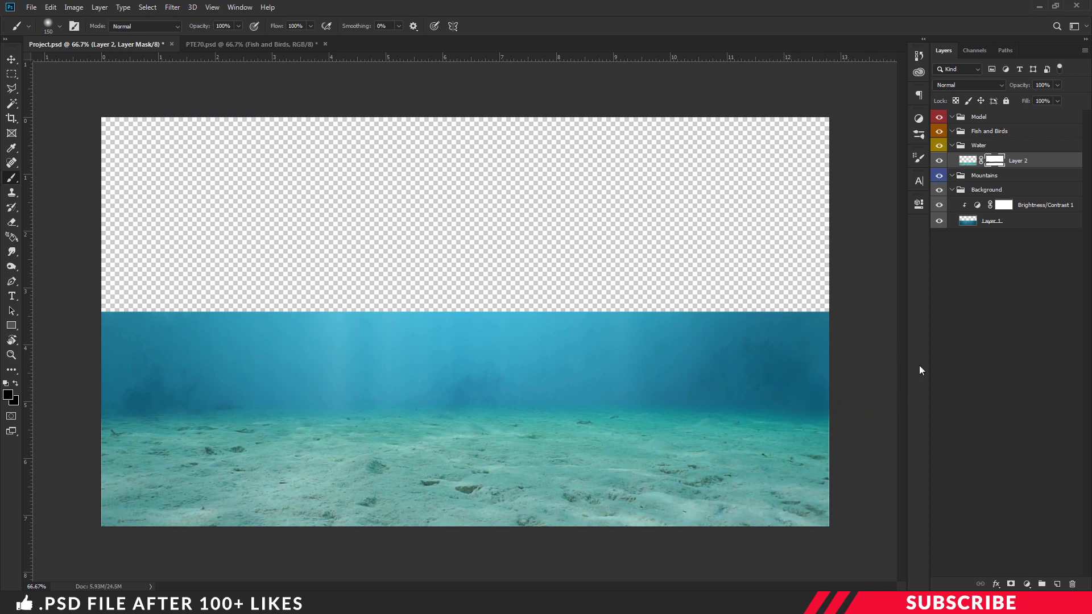
Lower Layer 2's opacity to 27%.
key("v")
left_click(1047, 86)
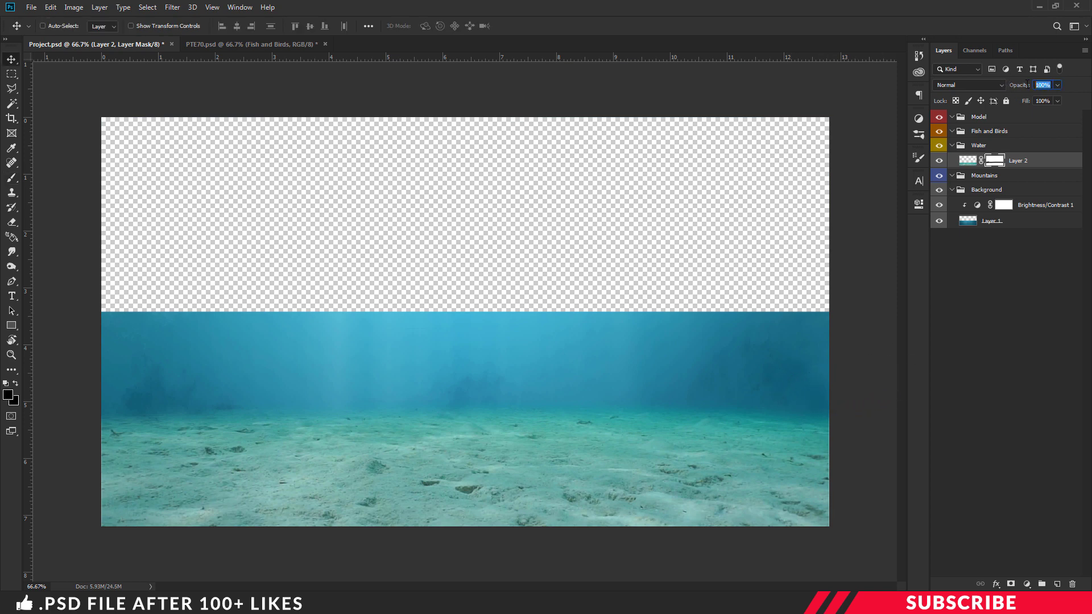
type("2")
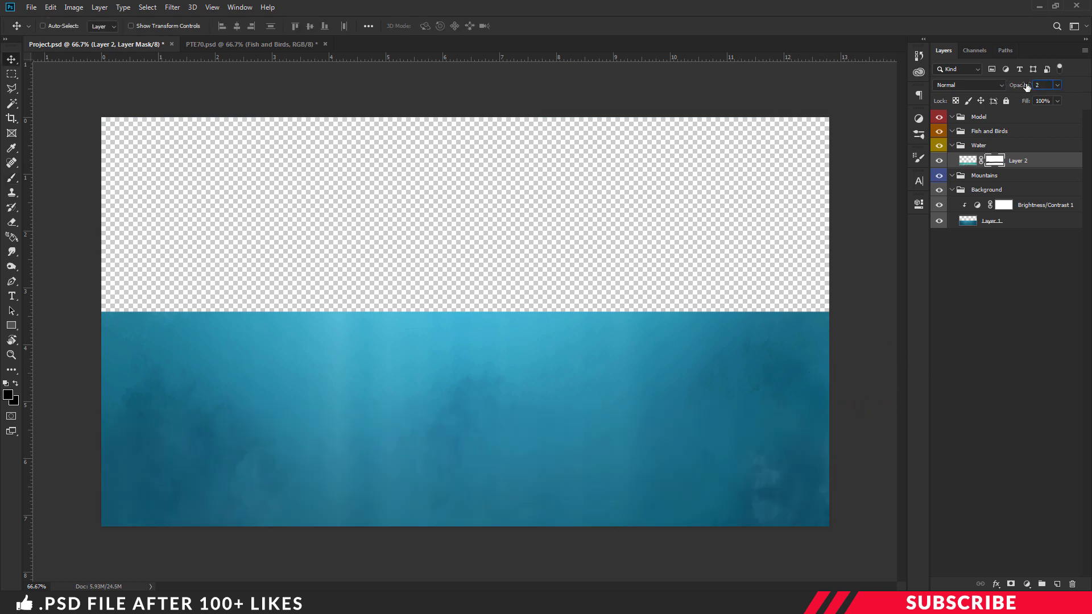
type("7")
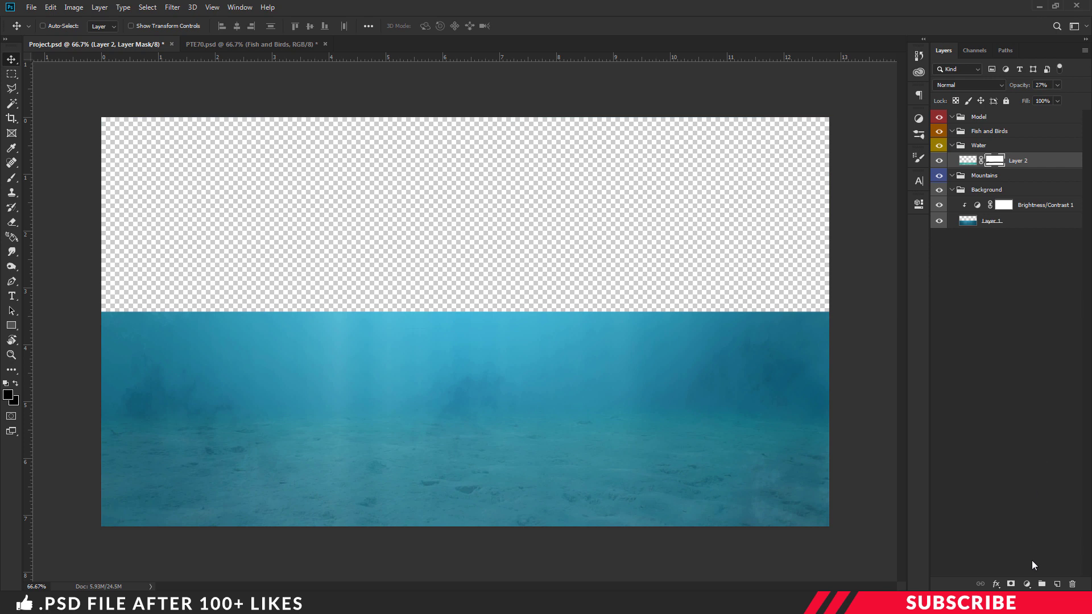
left_click(1026, 584)
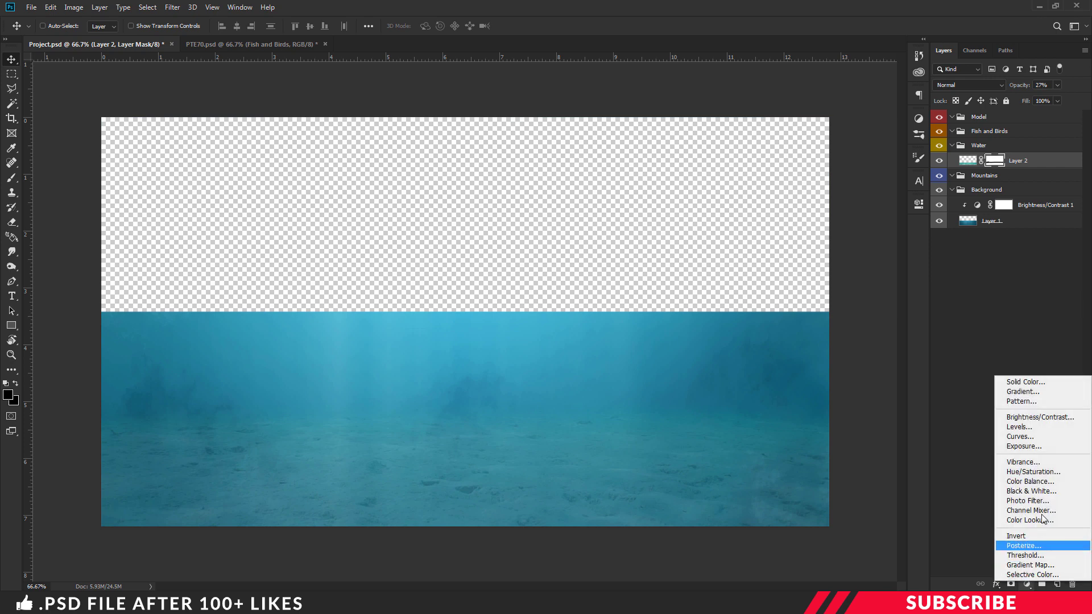
Add a Curves adjustment clipped to Layer 2 and raise the Blue channel's shadow point.
left_click(1026, 441)
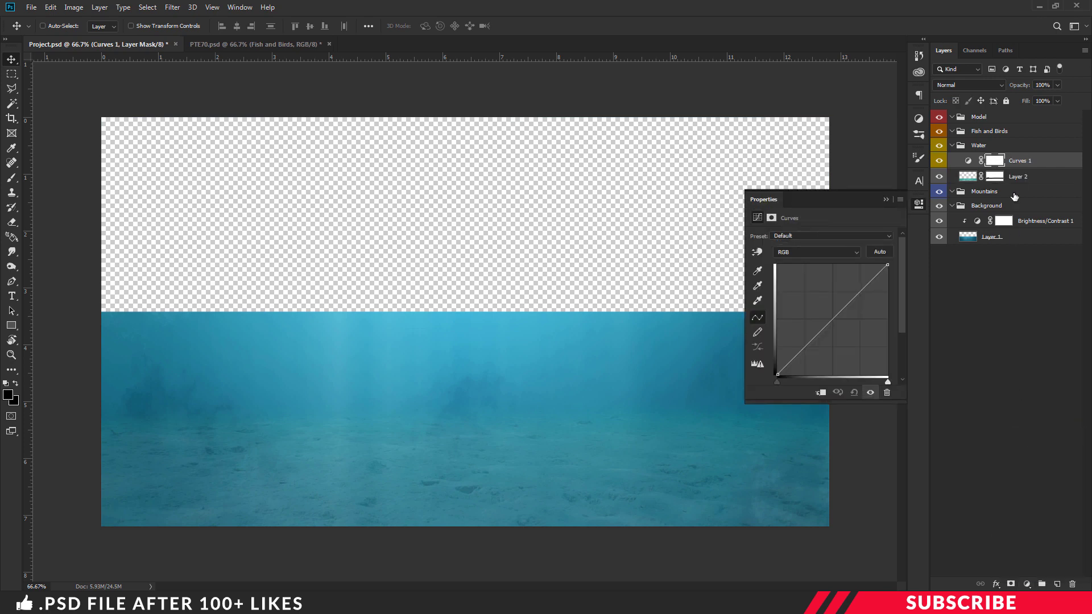
right_click(1024, 162)
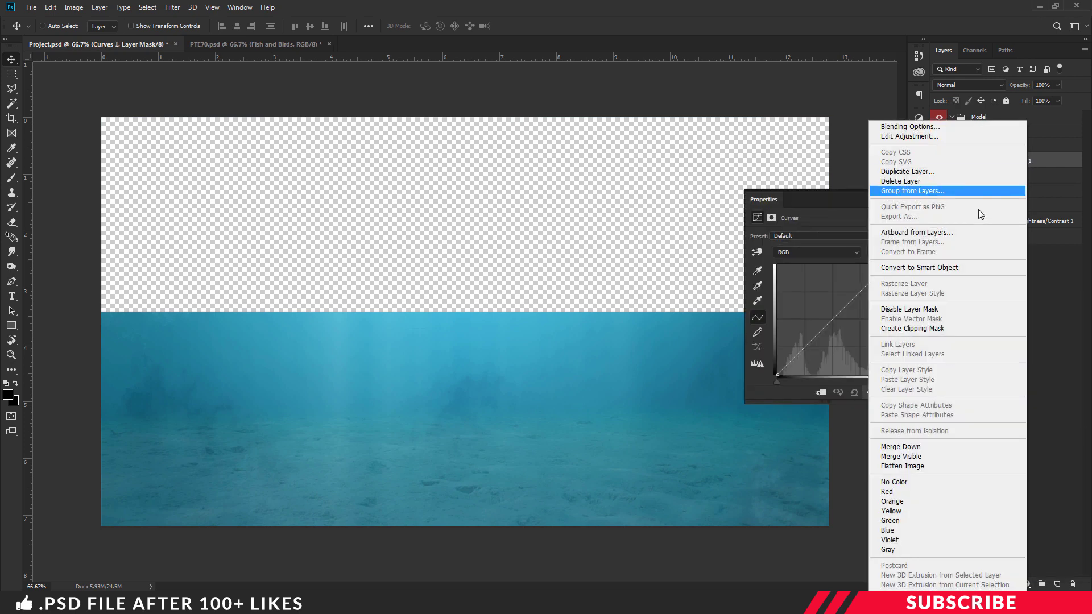
left_click(937, 330)
left_click(851, 254)
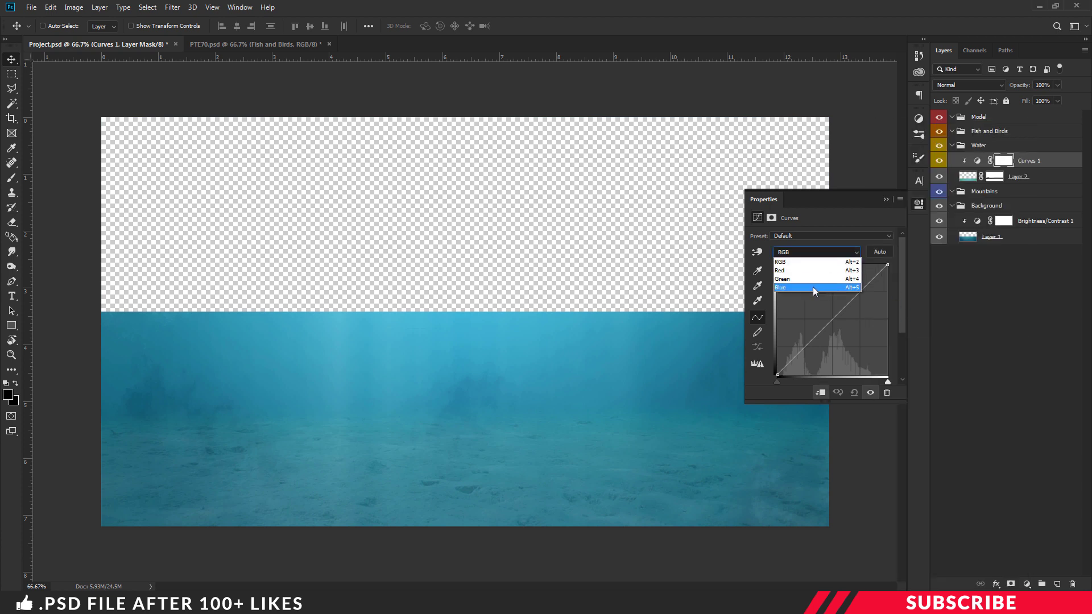
left_click(813, 286)
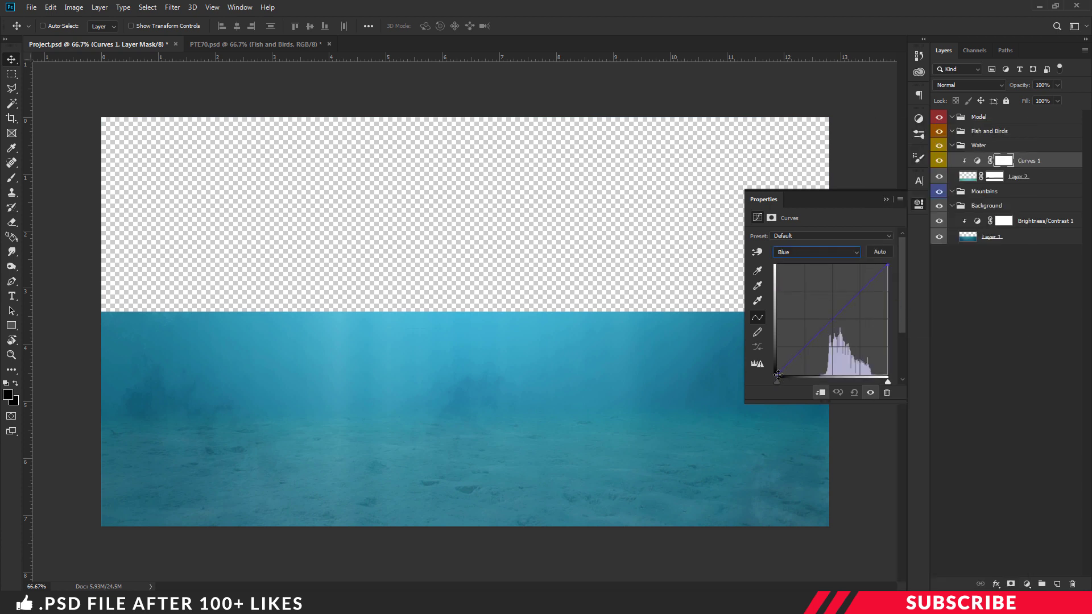
left_click_drag(778, 375, 787, 364)
left_click_drag(881, 264, 880, 264)
left_click(917, 204)
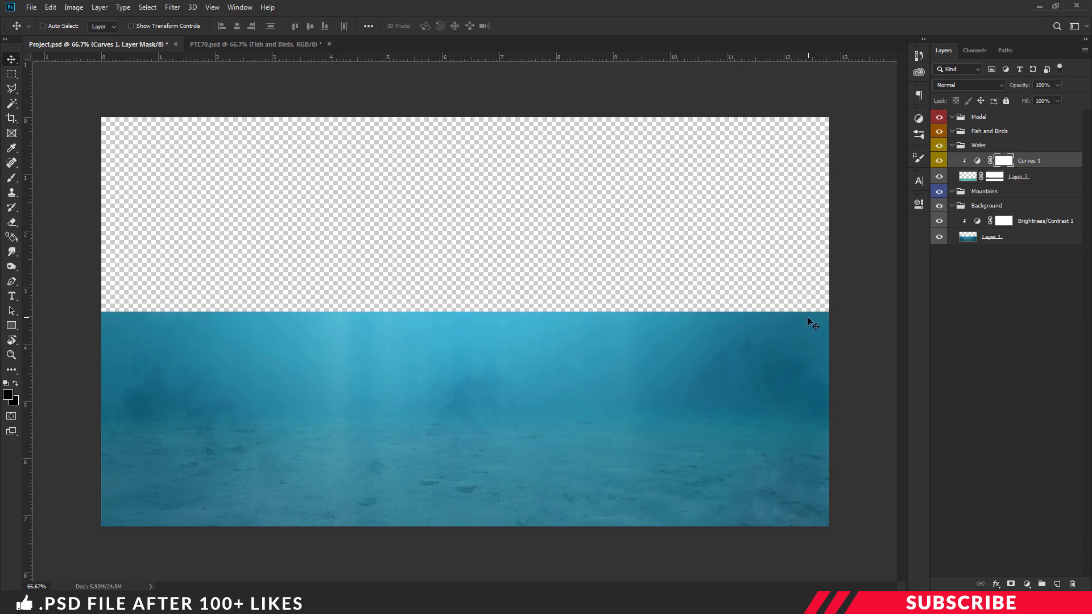
Open Tide.png in Photoshop and copy it into Project.psd as Layer 3.
mouse_move(392, 603)
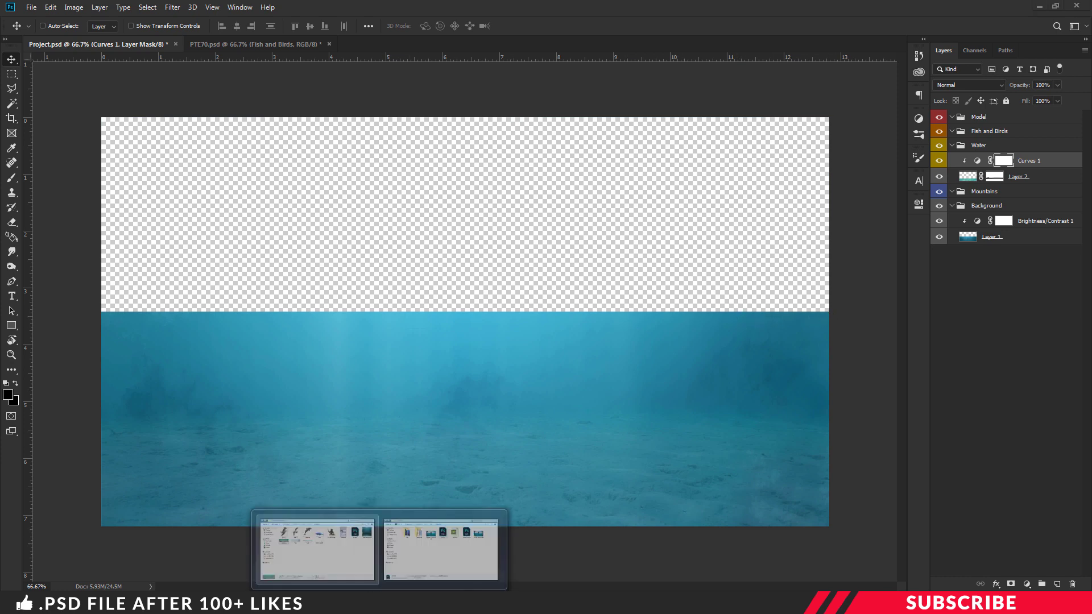
left_click(461, 545)
left_click(552, 298)
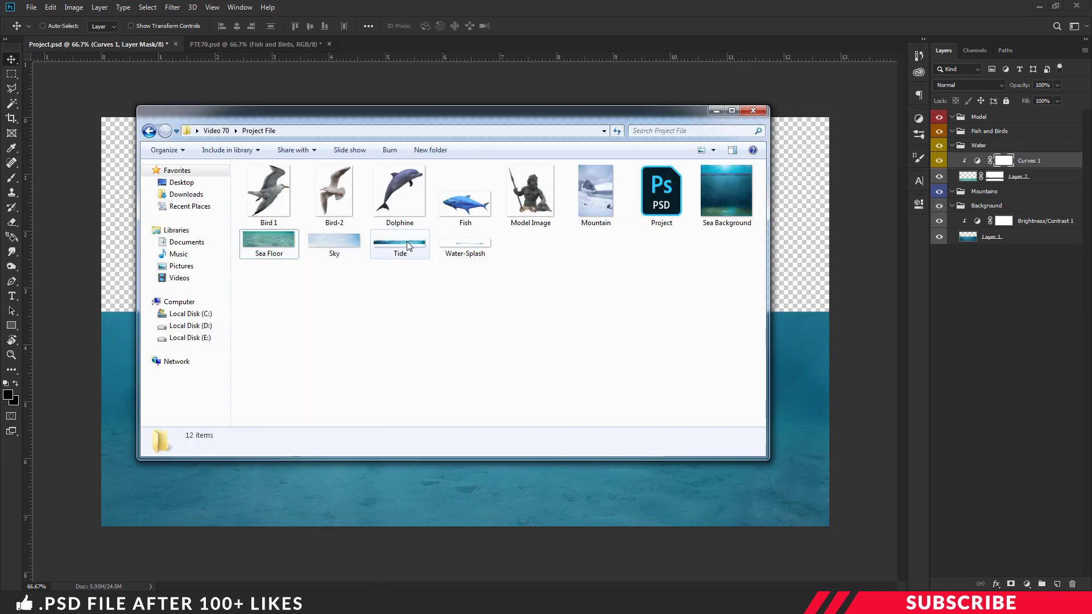
right_click(407, 245)
mouse_move(455, 380)
left_click(578, 382)
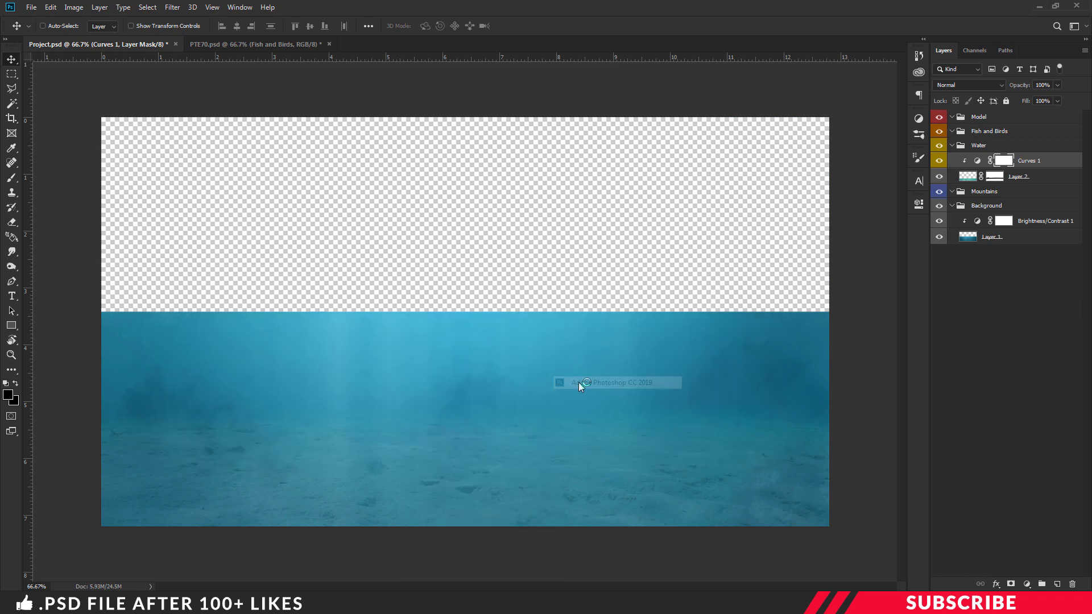
left_click_drag(394, 50, 414, 134)
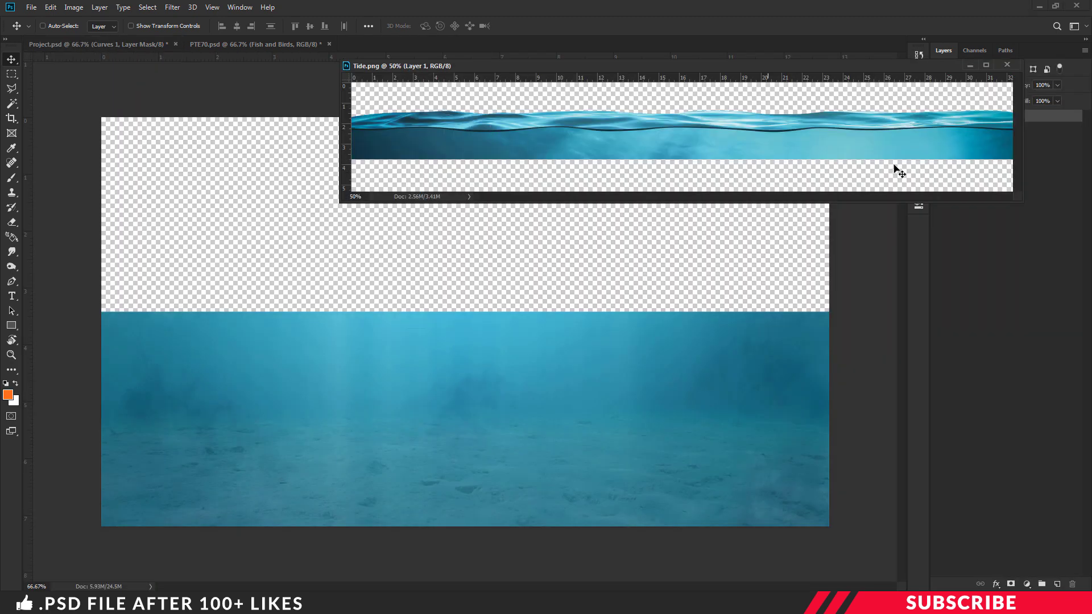
left_click_drag(898, 170, 572, 314)
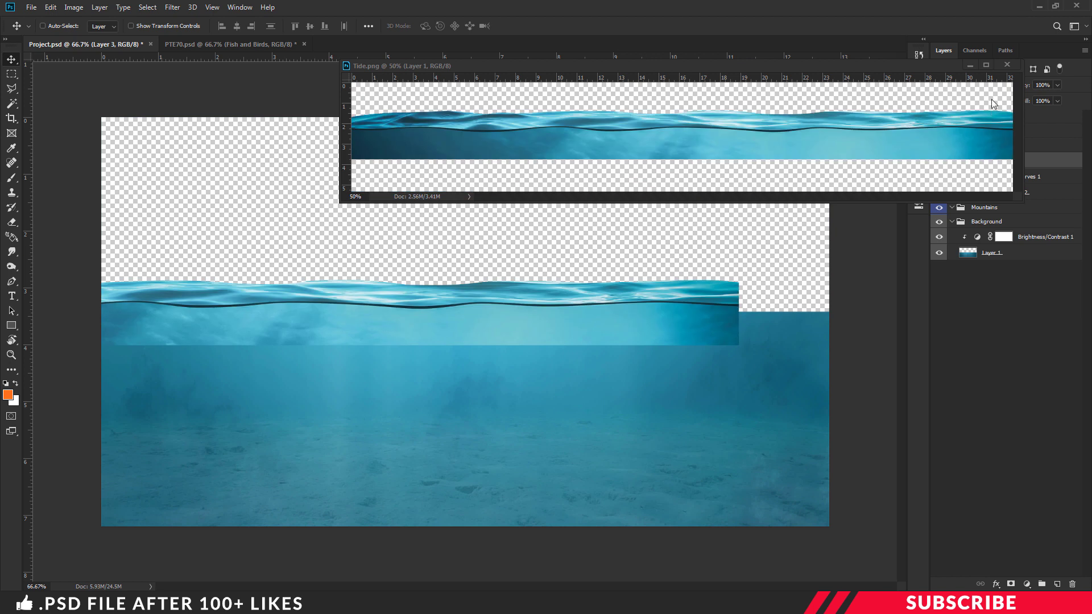
left_click(1008, 65)
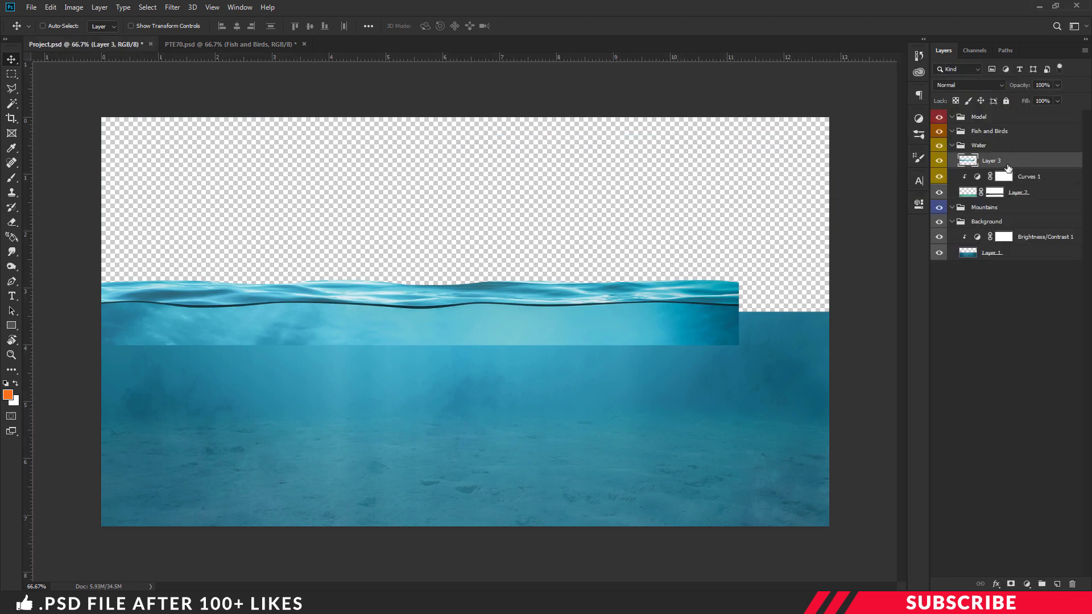
Align Layer 3's wavy surface along the top of the water, restoring full opacity afterward.
left_click_drag(641, 313, 730, 312)
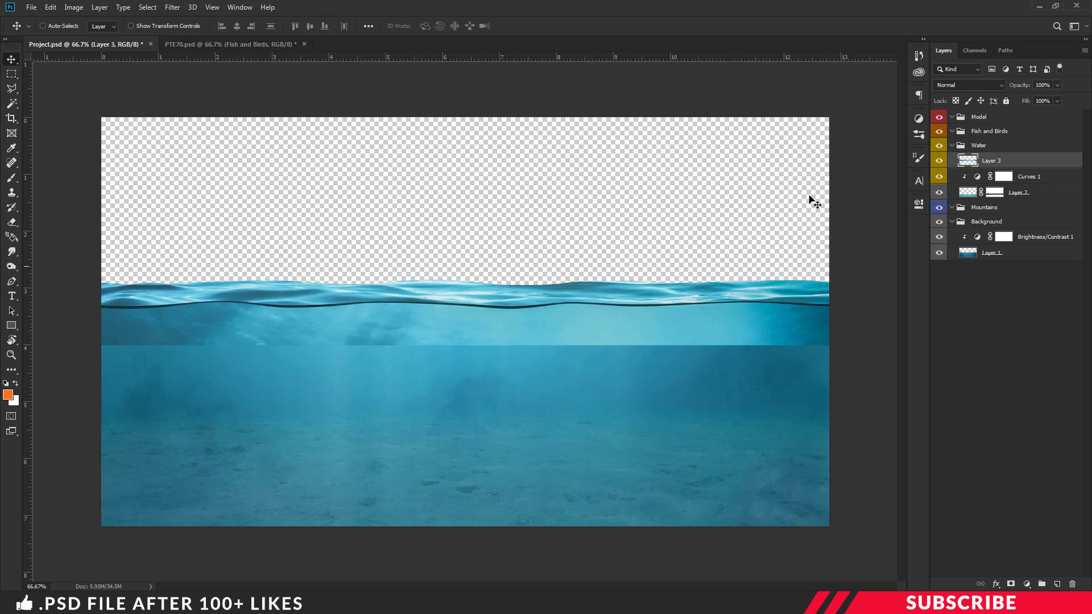
left_click_drag(1027, 86, 1012, 86)
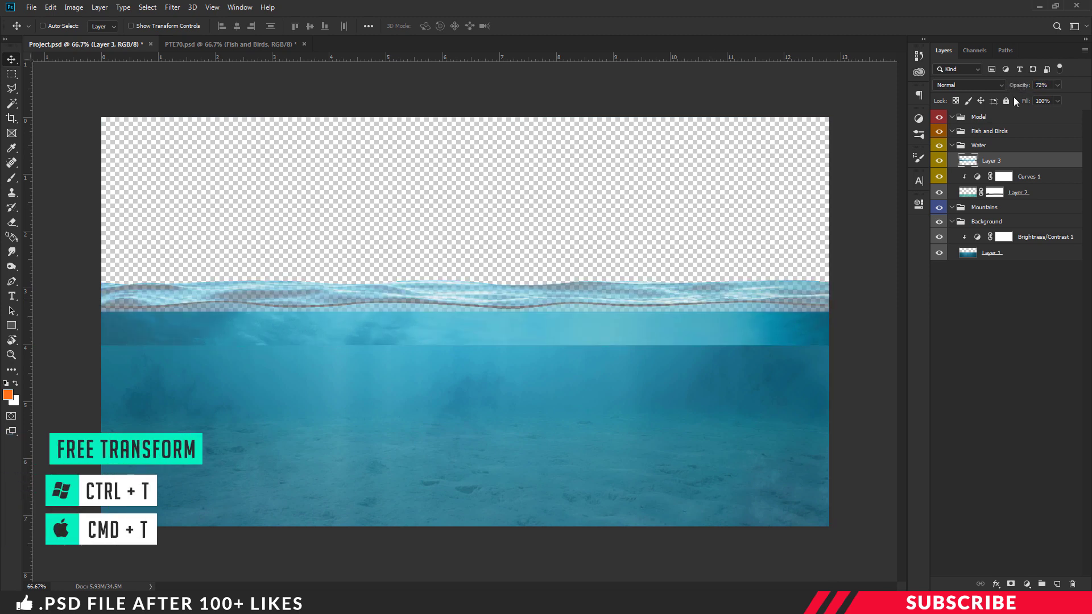
left_click_drag(664, 324, 669, 330)
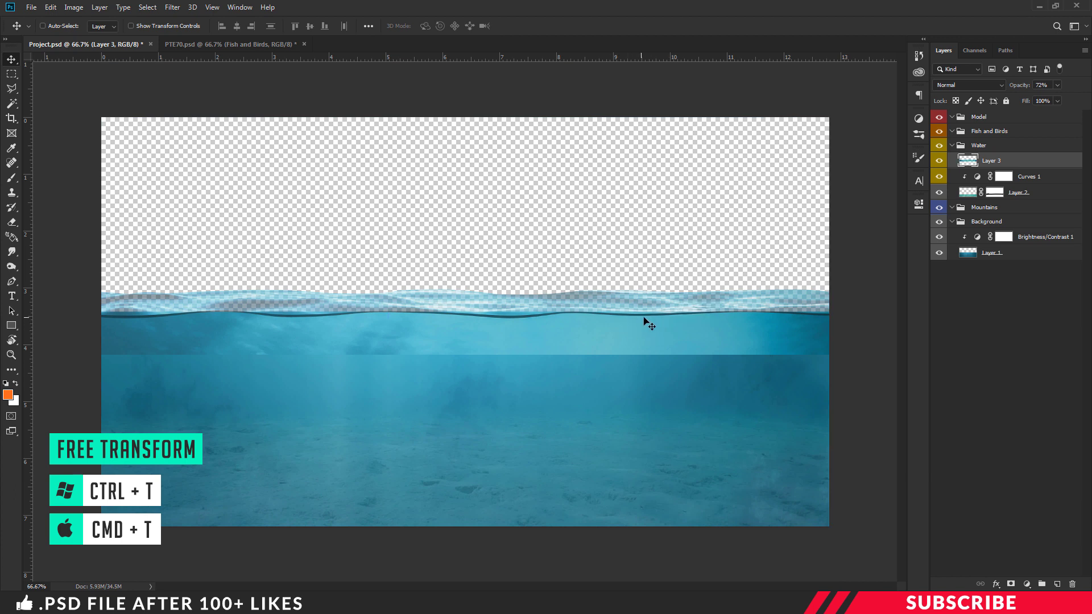
left_click_drag(1024, 86, 1089, 87)
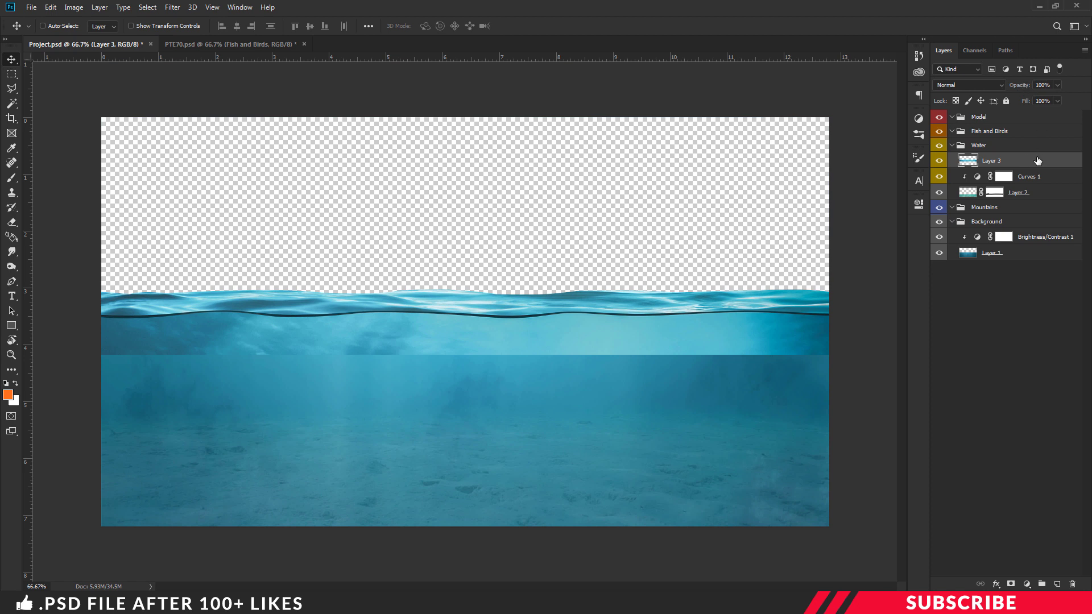
Add a mask to Layer 3 and set up a soft round brush painting black.
left_click(1009, 585)
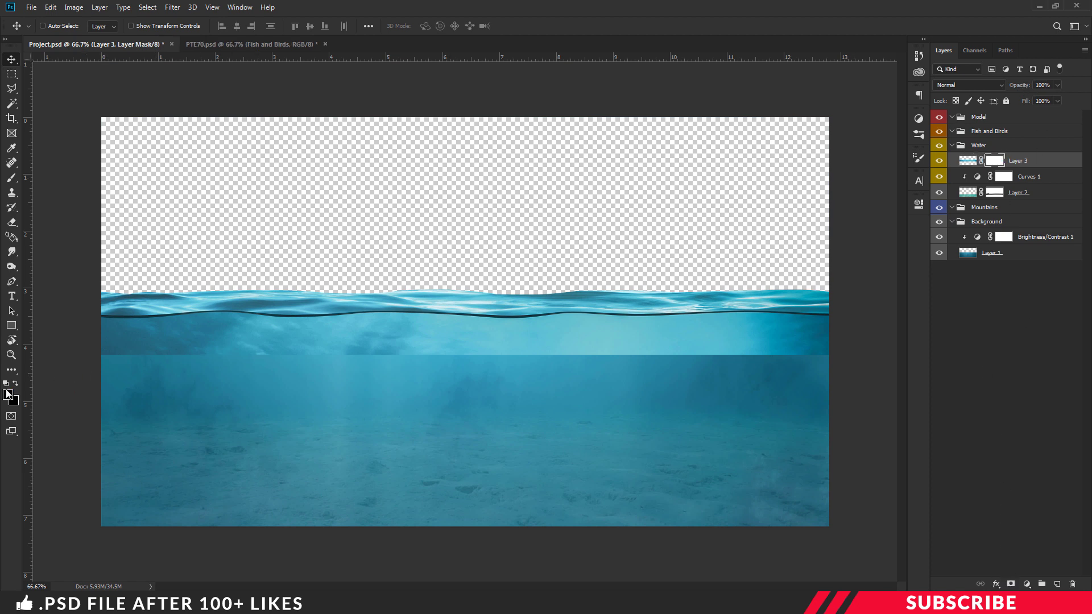
left_click(8, 394)
left_click(970, 265)
key("b")
right_click(10, 182)
left_click(57, 178)
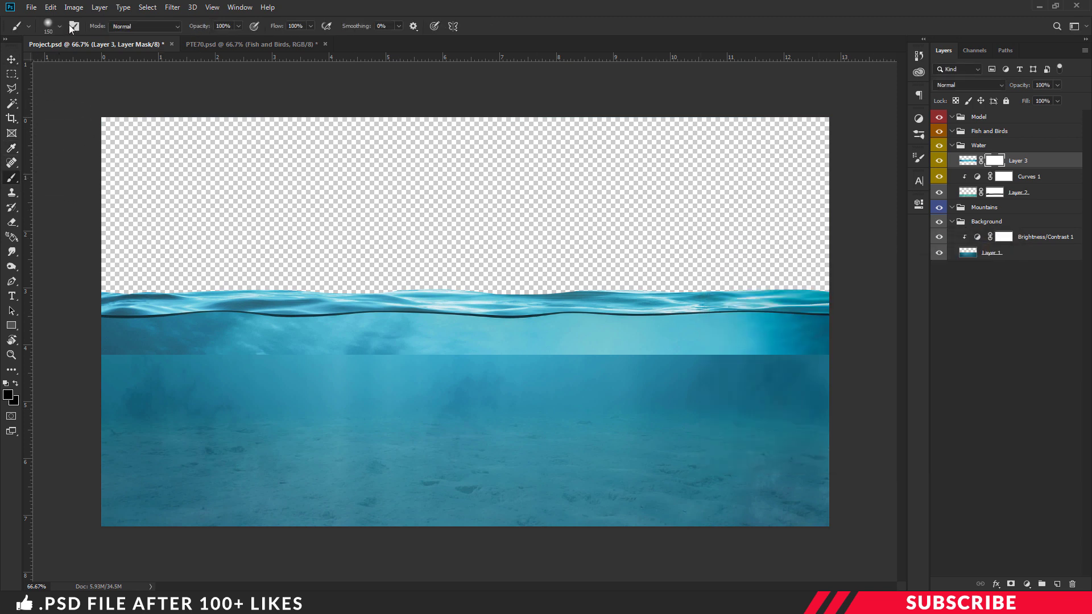
left_click(59, 26)
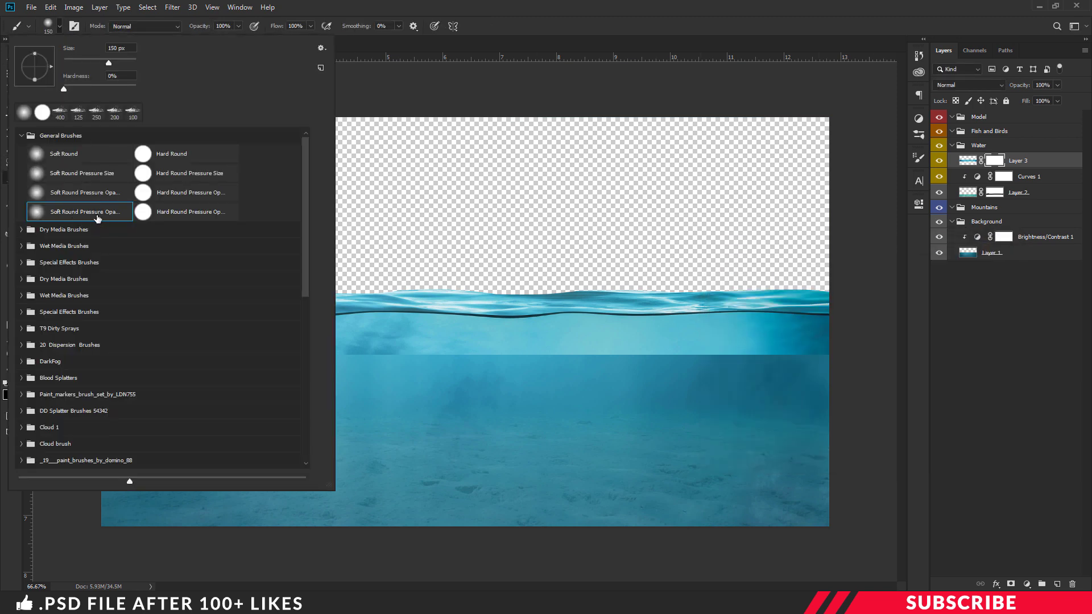
left_click(561, 36)
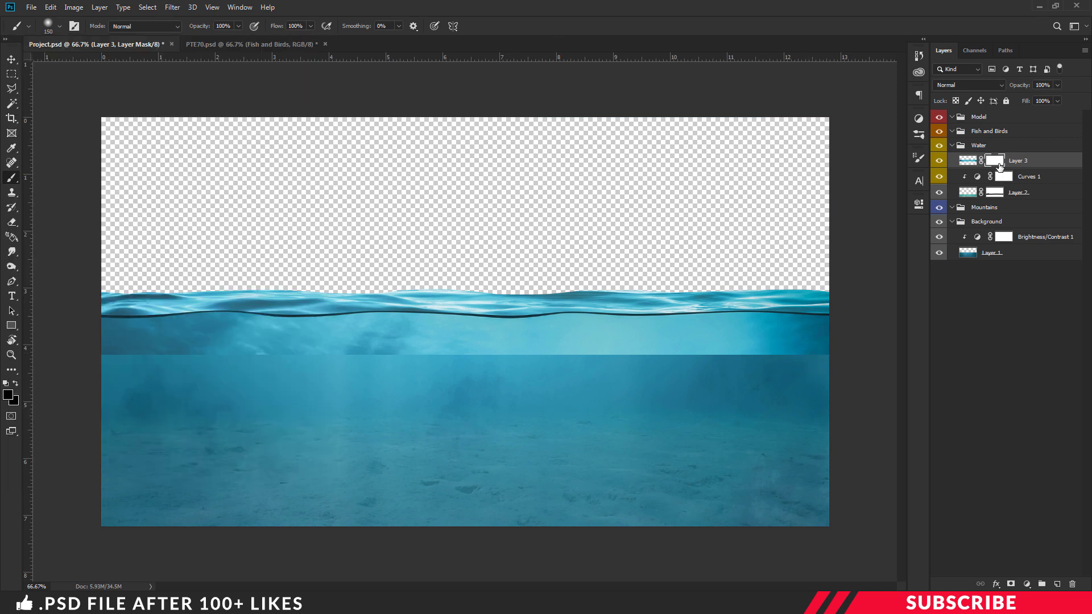
Paint out the light band below the waterline with 100 px and 125 px strokes.
key("bracketleft")
key("bracketleft")
mouse_move(804, 353)
left_mouse_down()
mouse_move(686, 361)
mouse_move(112, 360)
left_mouse_up()
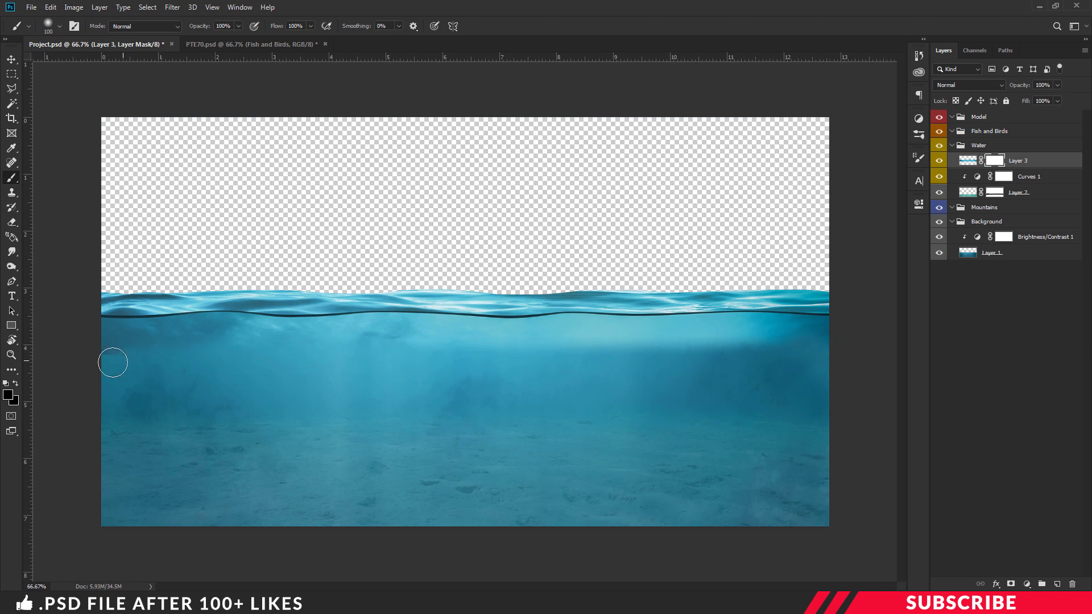
key("bracketright")
key("bracketright")
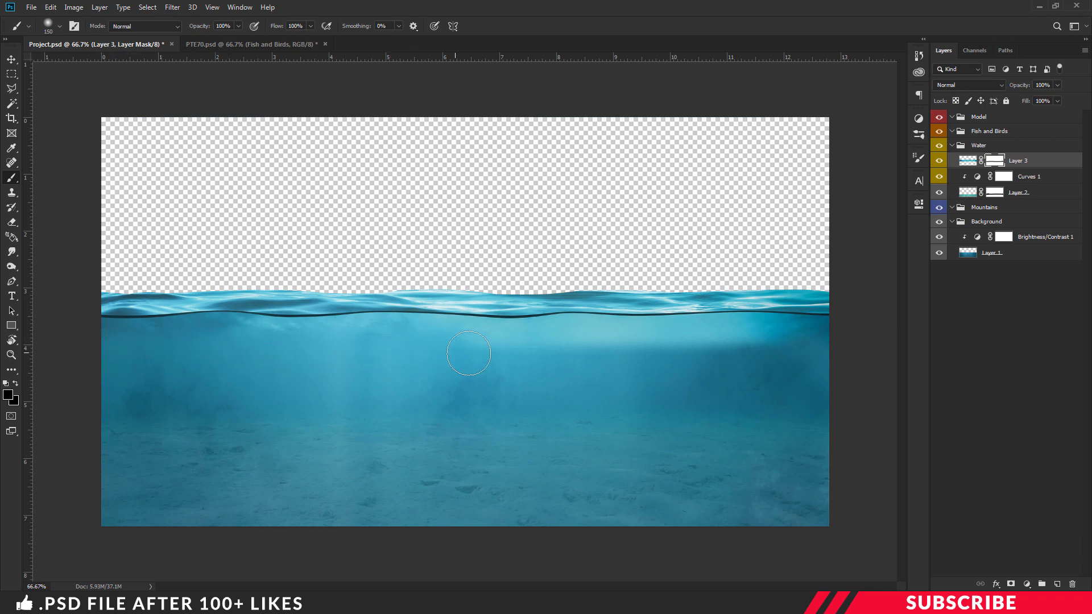
mouse_move(557, 350)
left_mouse_down()
mouse_move(844, 356)
mouse_move(600, 350)
left_mouse_up()
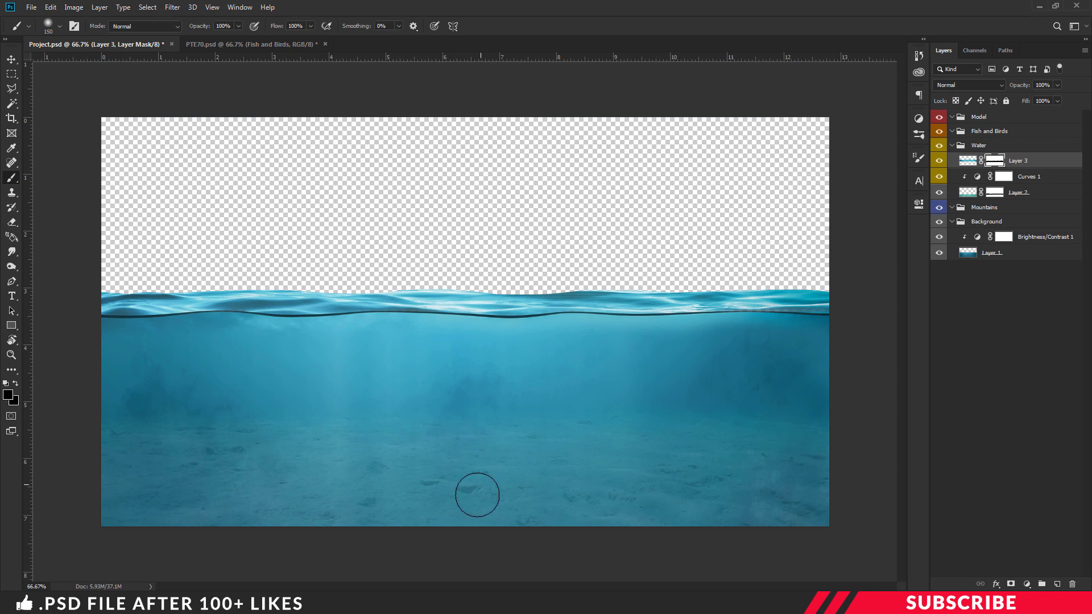
Collapse the Background and Water groups and select the Model group.
key("v")
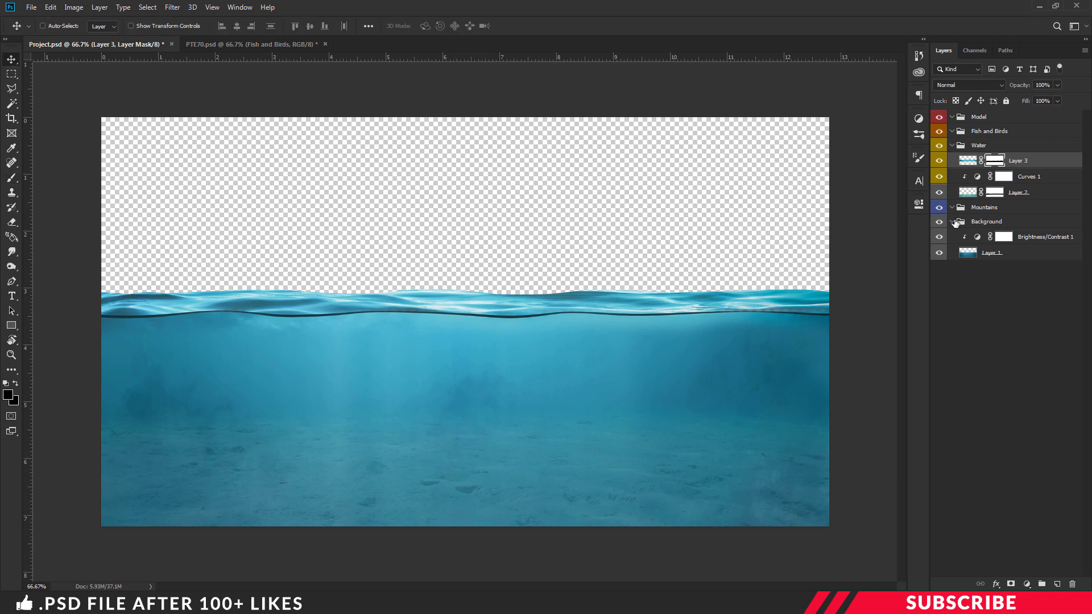
left_click(952, 222)
left_click(954, 145)
left_click(956, 118)
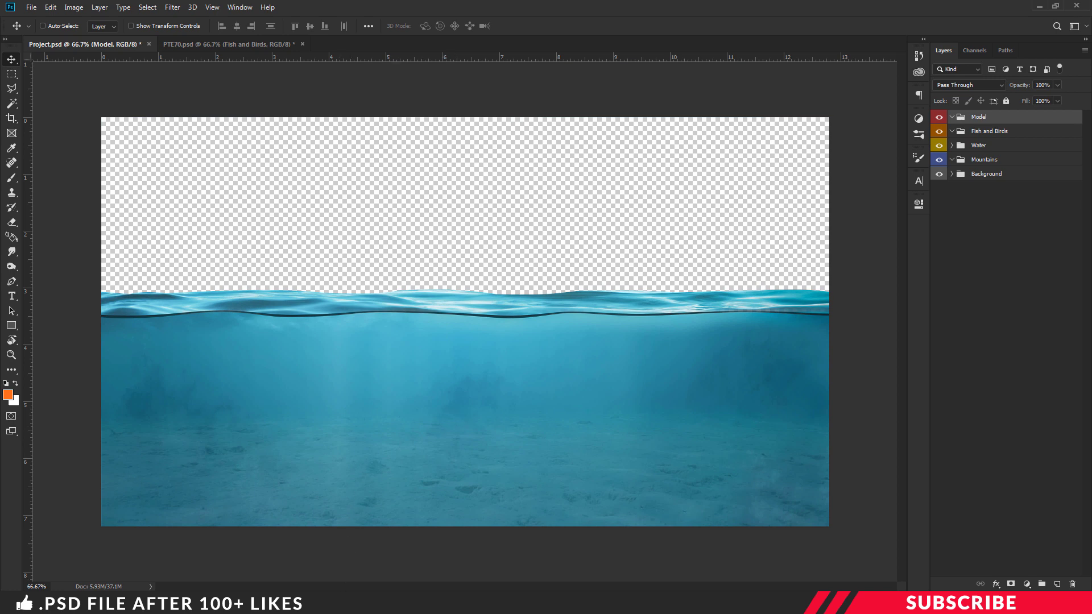
Open Model Image in Photoshop and copy the Poseidon statue into Project.psd.
key("alt+Tab")
left_click(502, 283)
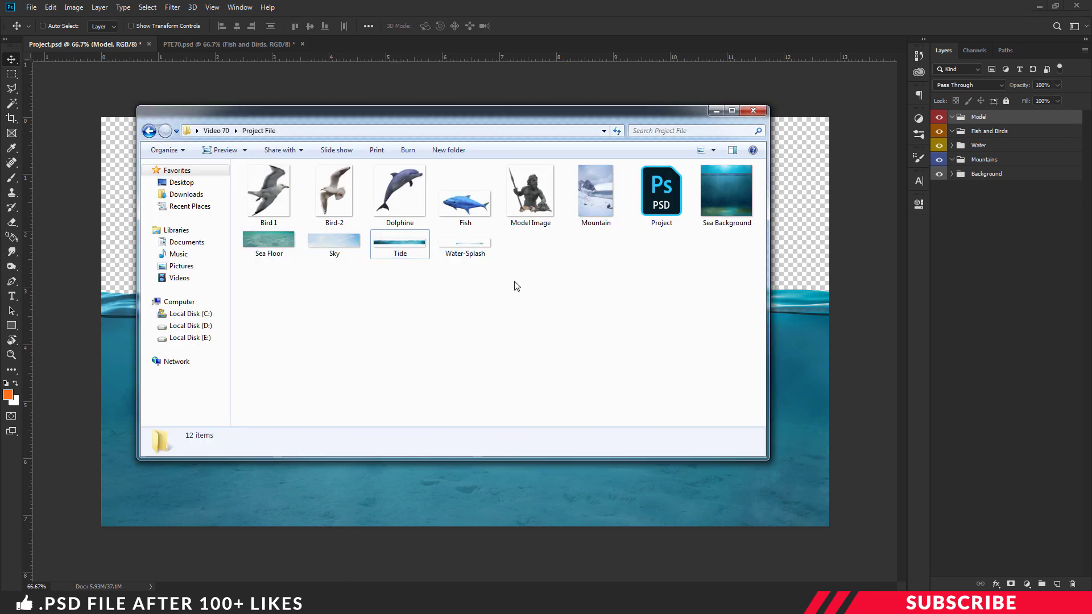
right_click(534, 204)
mouse_move(587, 344)
left_click(750, 341)
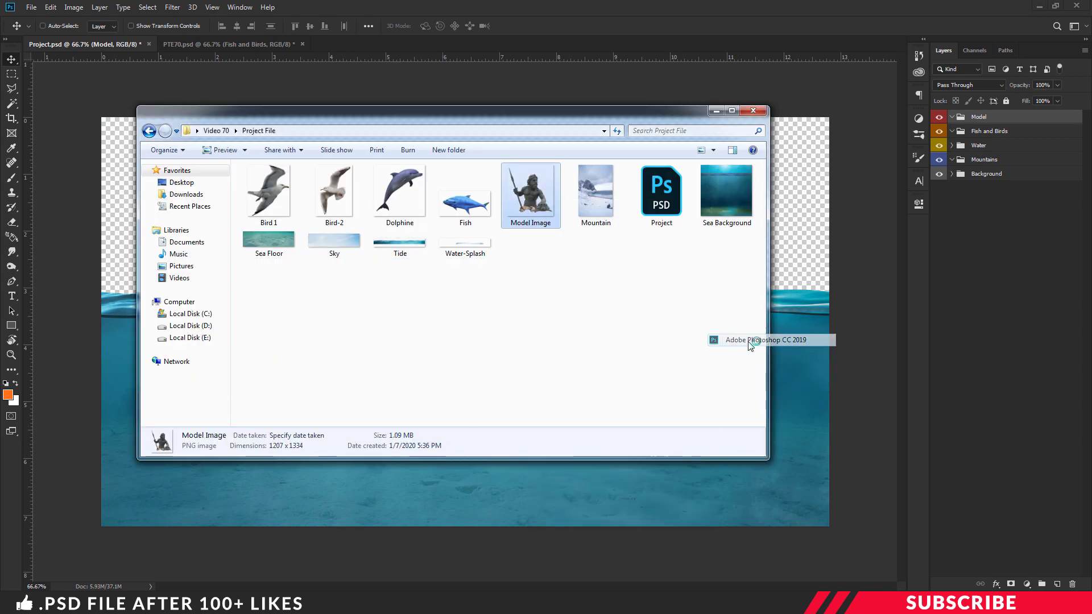
left_click_drag(405, 44, 402, 67)
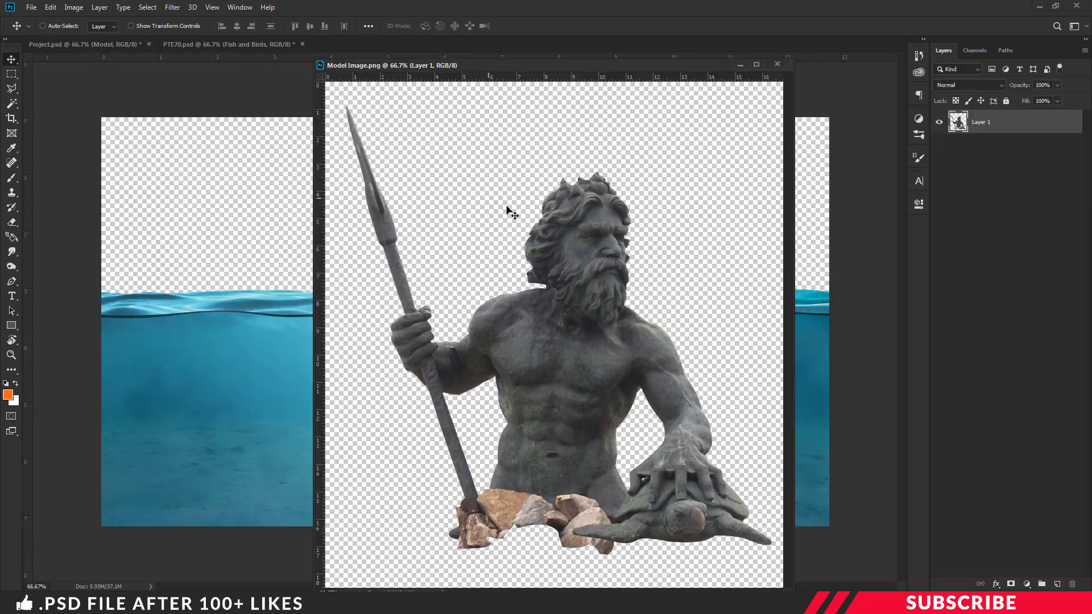
left_click_drag(517, 260, 288, 304)
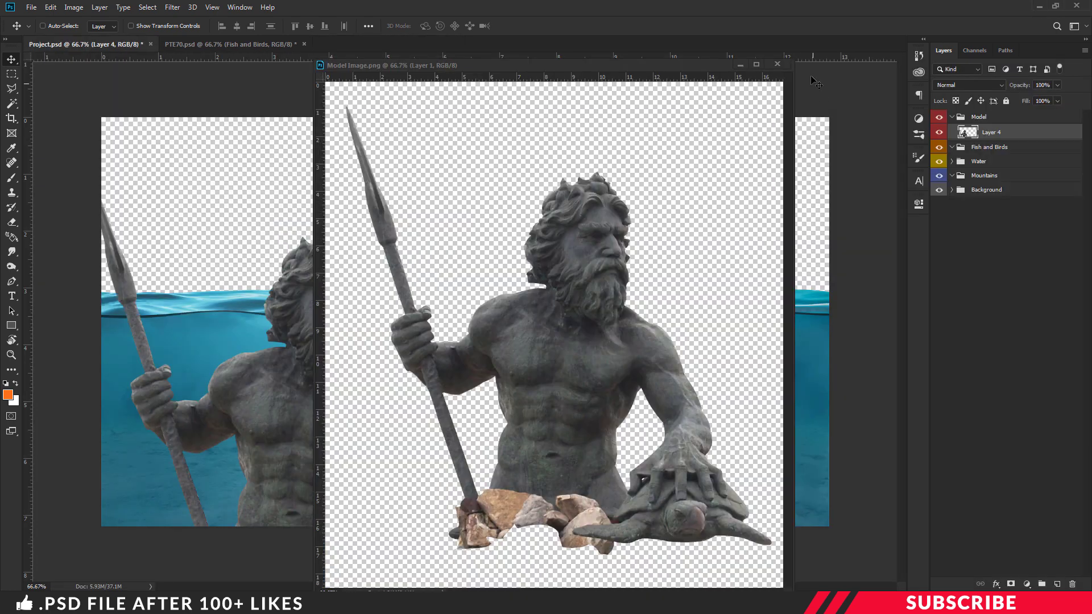
left_click(777, 65)
Scale the statue to about 85%, position it waist-deep, and duplicate it as Layer 4 copy.
left_click_drag(343, 398, 532, 354)
key("ctrl+t")
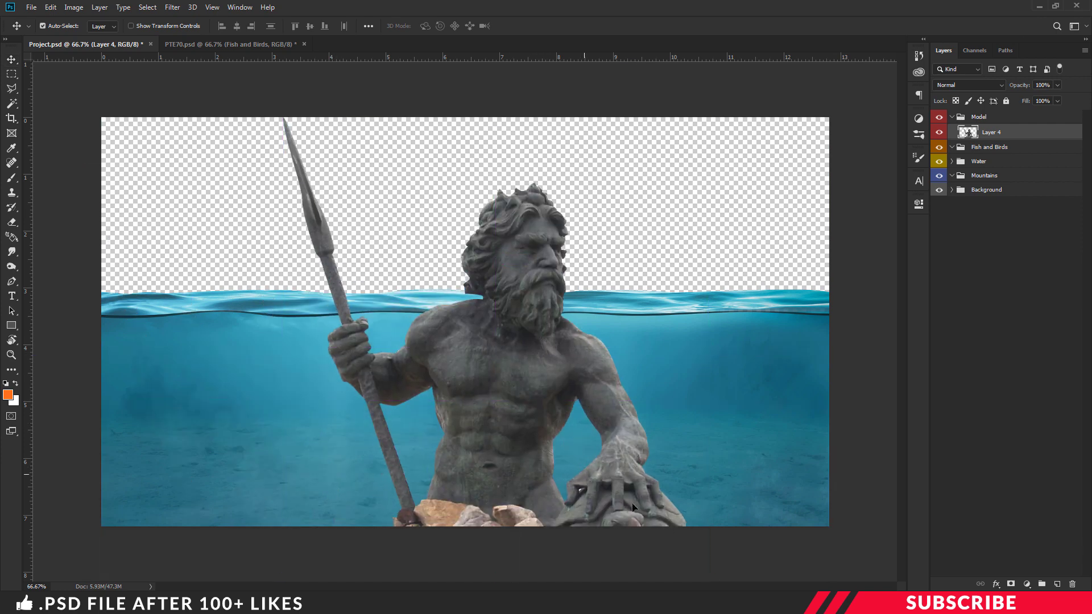
left_click_drag(705, 575, 642, 505)
mouse_move(551, 461)
left_mouse_down()
mouse_move(560, 473)
mouse_move(556, 460)
left_mouse_up()
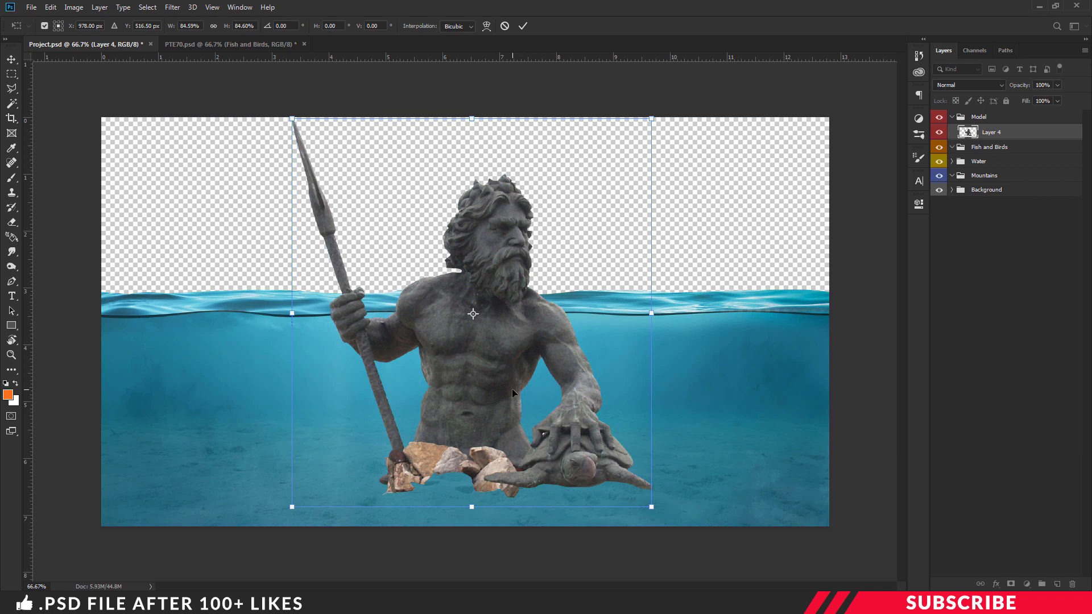
key("Return")
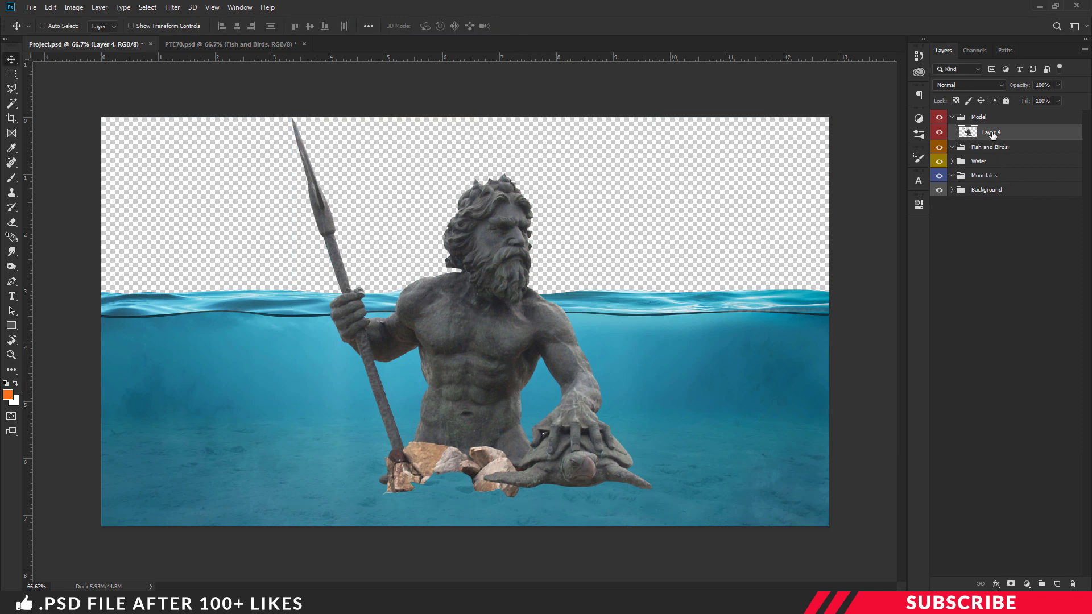
key("ctrl+j")
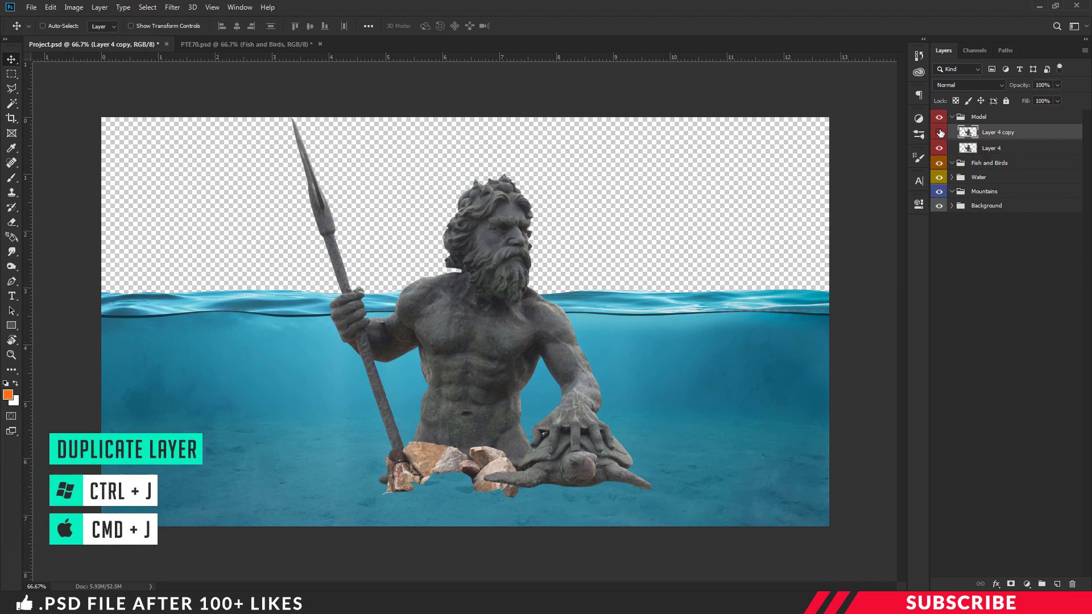
Hide Layer 4 copy, set Layer 4 to Luminosity blending, and add a layer mask to it.
left_click(939, 133)
left_click(975, 149)
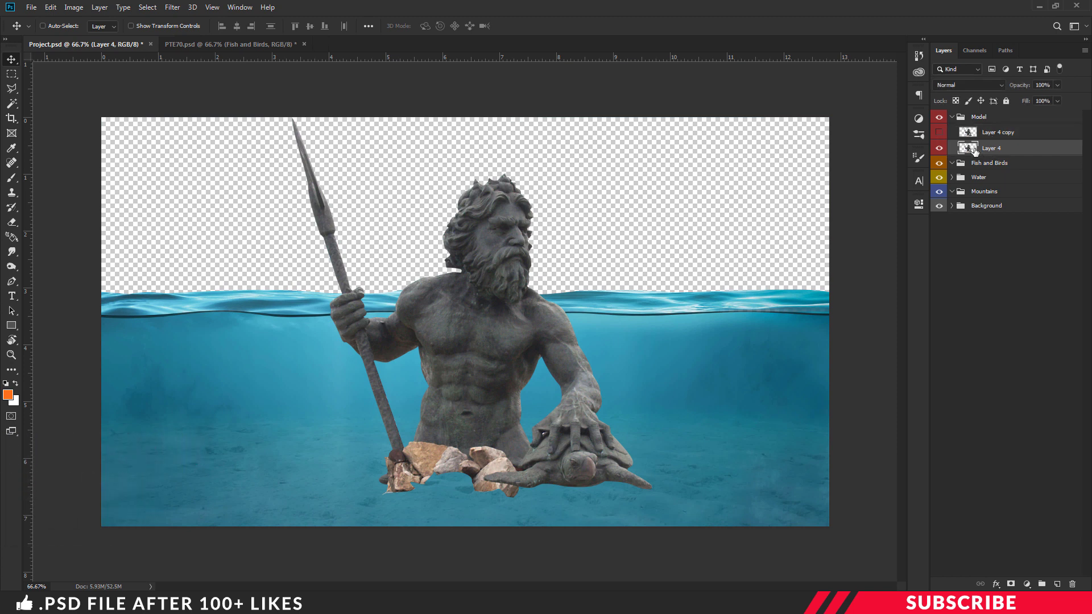
left_click(974, 85)
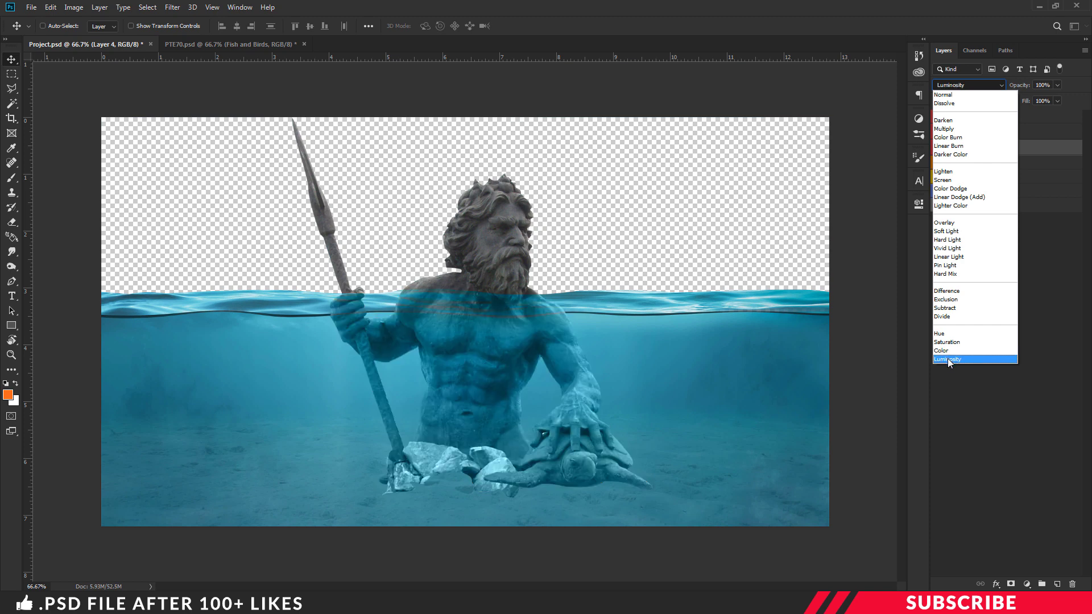
left_click(948, 359)
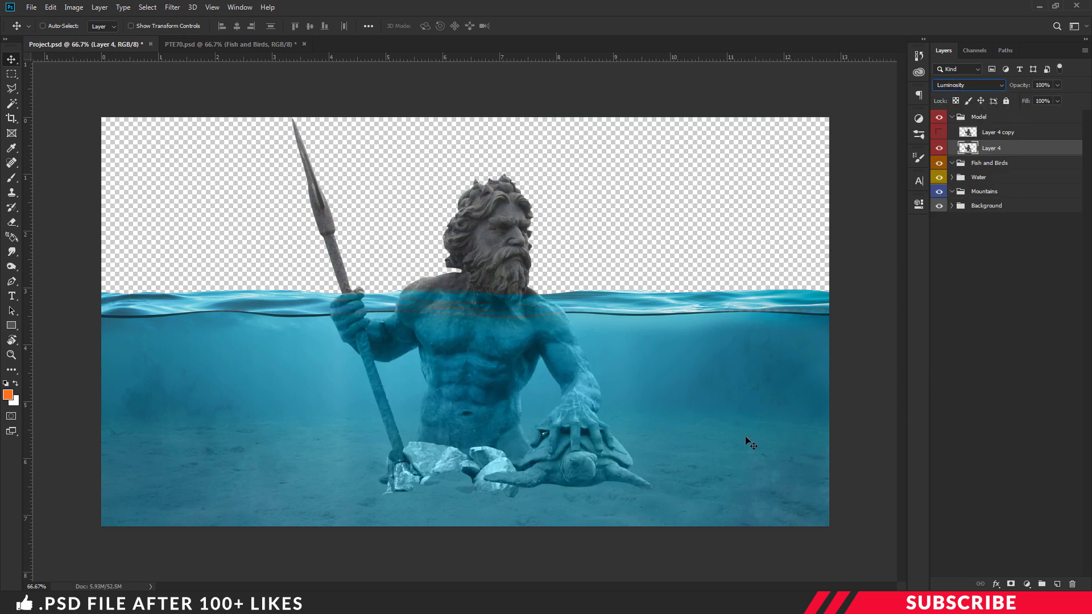
left_click(1011, 585)
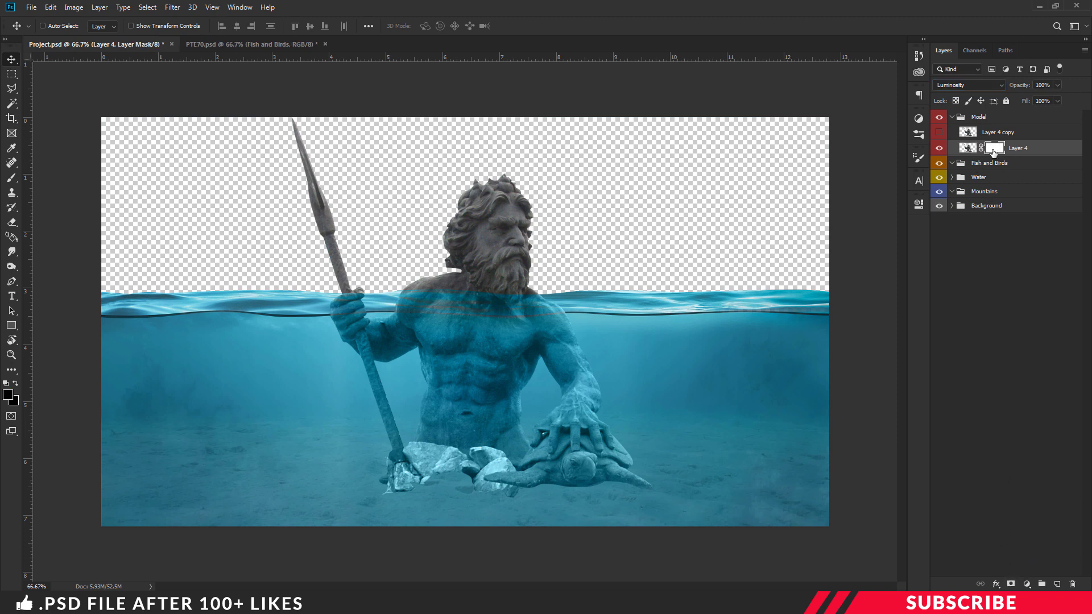
Set the foreground colour to black and choose a hard round brush tip.
left_click(7, 394)
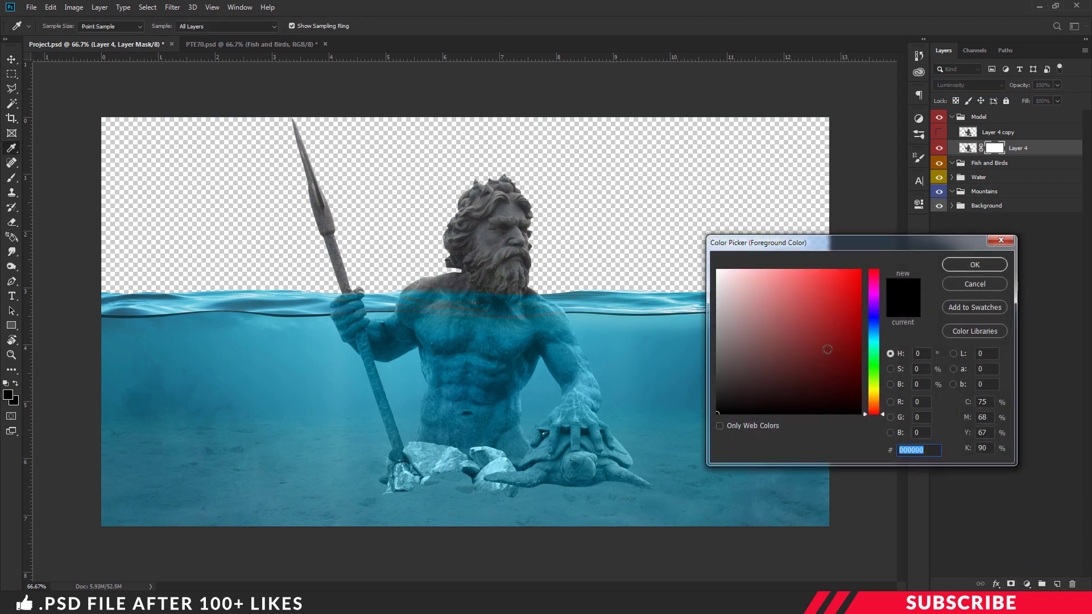
left_click(957, 267)
key("v")
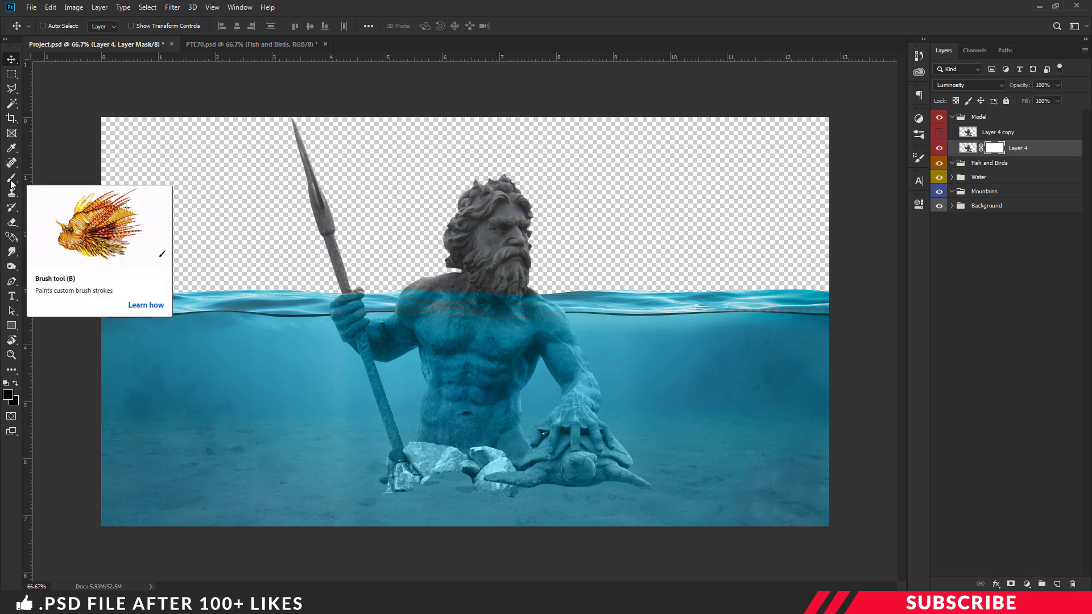
left_click_drag(12, 181, 63, 181)
left_click(51, 26)
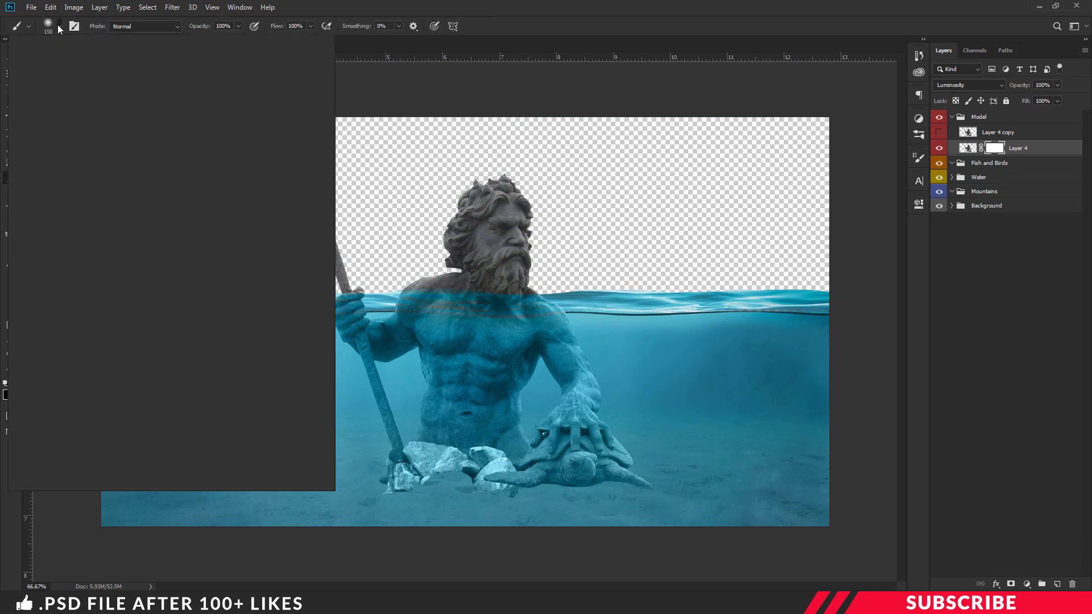
left_click(198, 216)
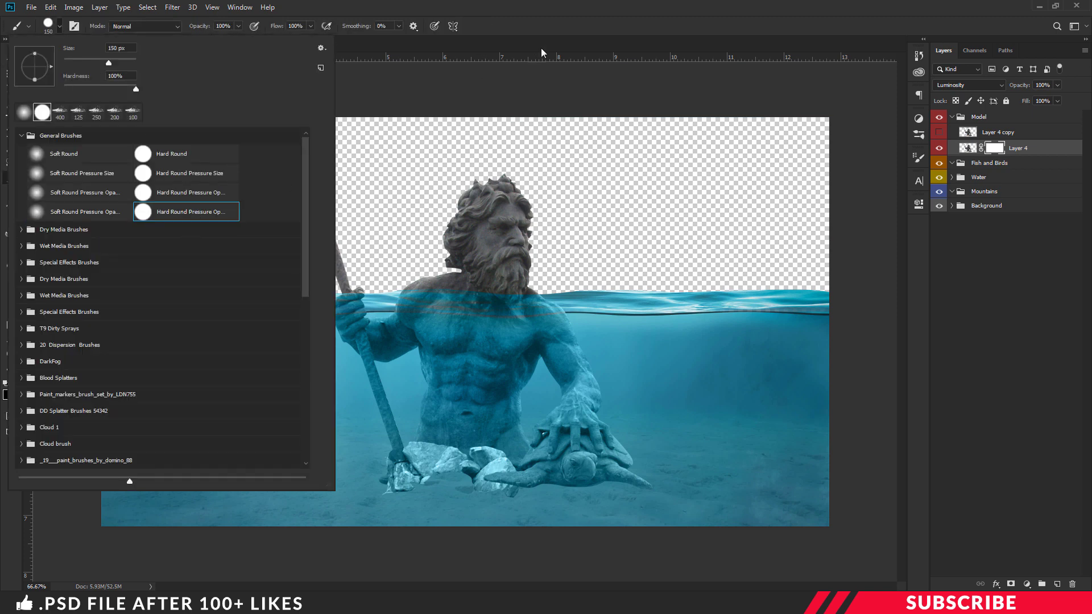
key("Return")
Mask out the statue's head, spear shaft and shoulder above the waterline on Layer 4.
mouse_move(532, 227)
left_mouse_down()
mouse_move(466, 229)
mouse_move(516, 196)
mouse_move(465, 189)
mouse_move(390, 195)
left_mouse_up()
mouse_move(299, 137)
left_mouse_down()
mouse_move(356, 251)
mouse_move(353, 268)
mouse_move(282, 244)
mouse_move(265, 251)
mouse_move(278, 254)
left_mouse_up()
key("ctrl+1")
left_click_drag(405, 241, 558, 238)
key("ctrl+plus")
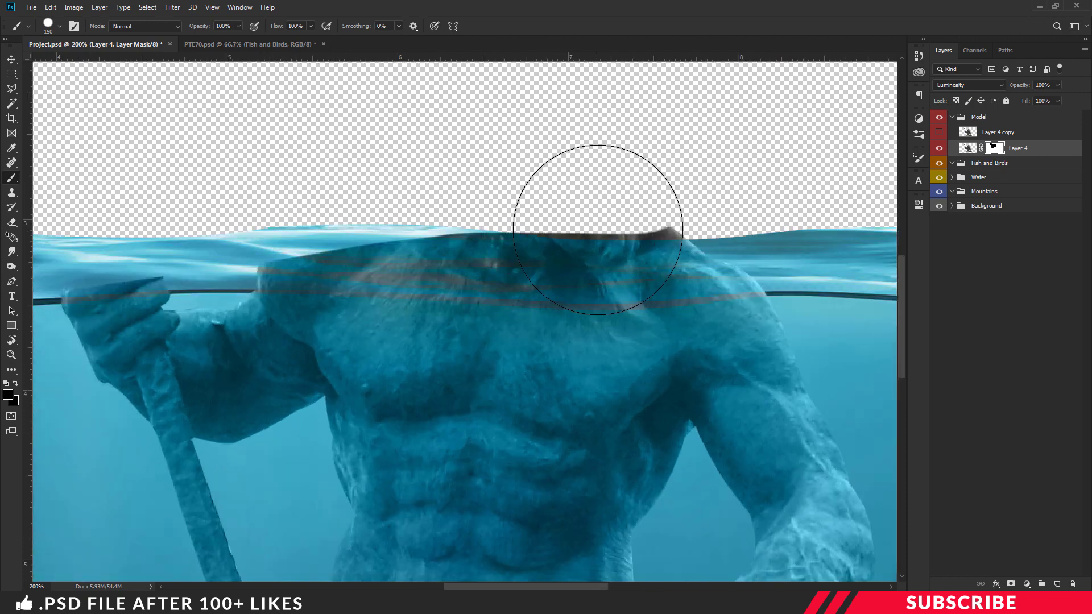
key("bracketleft")
key("bracketleft")
key("bracketleft")
key("bracketleft")
key("bracketleft")
key("bracketleft")
key("bracketleft")
key("bracketleft")
key("bracketleft")
key("bracketleft")
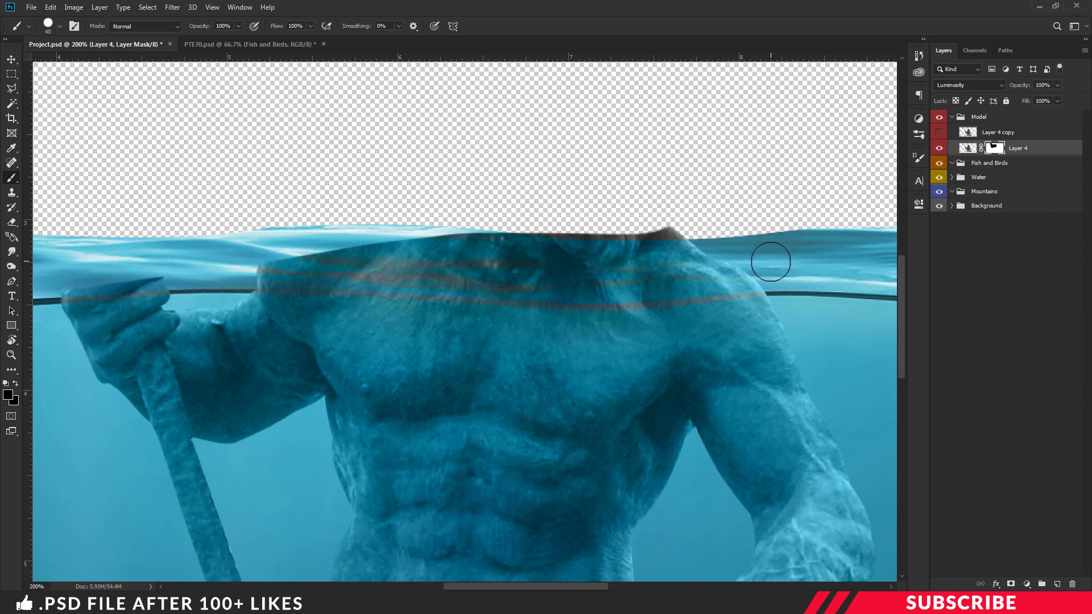
mouse_move(757, 278)
left_mouse_down()
mouse_move(623, 235)
mouse_move(695, 237)
mouse_move(296, 238)
mouse_move(255, 261)
mouse_move(258, 276)
mouse_move(354, 270)
mouse_move(310, 260)
mouse_move(358, 258)
mouse_move(728, 273)
mouse_move(690, 281)
mouse_move(604, 261)
mouse_move(467, 251)
mouse_move(559, 252)
mouse_move(665, 263)
mouse_move(344, 265)
left_mouse_up()
left_click_drag(669, 294, 779, 387)
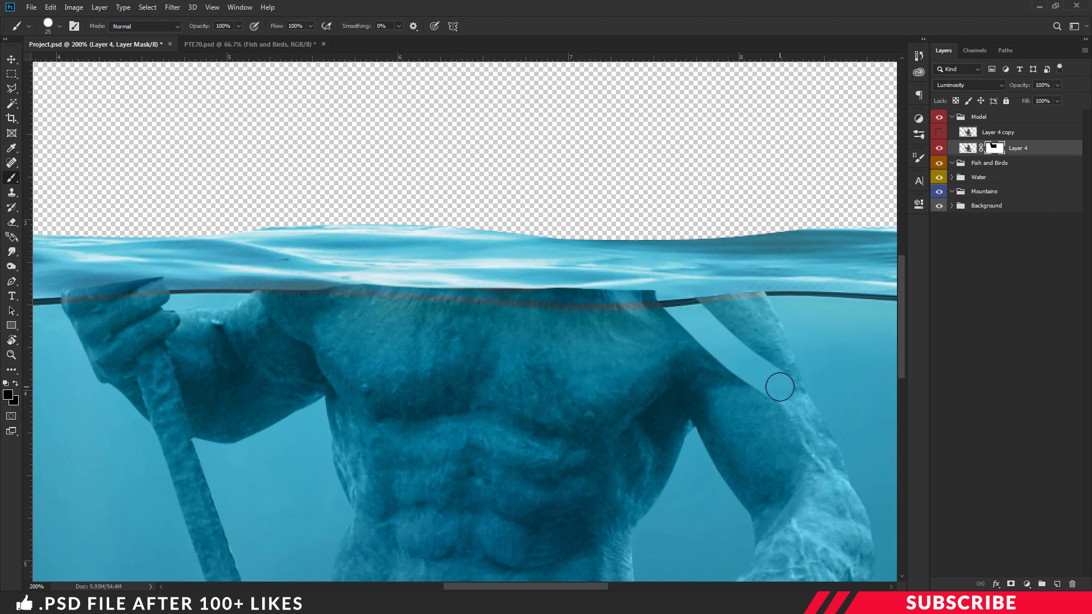
Restore the arm beside the torso in white, then hide the shoulder edge in black.
left_click(7, 393)
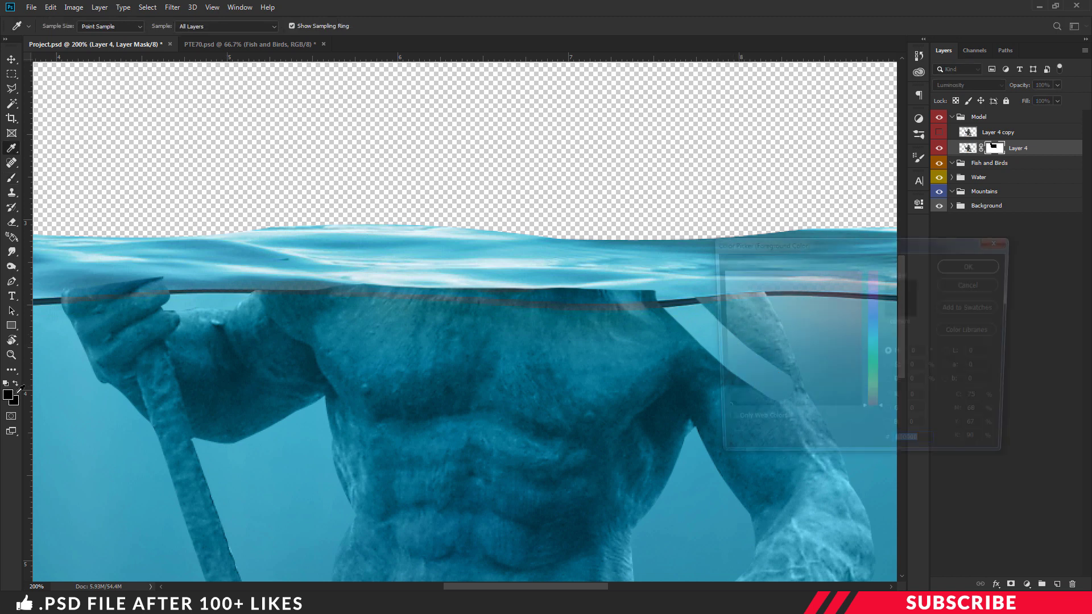
left_click(720, 272)
key("Return")
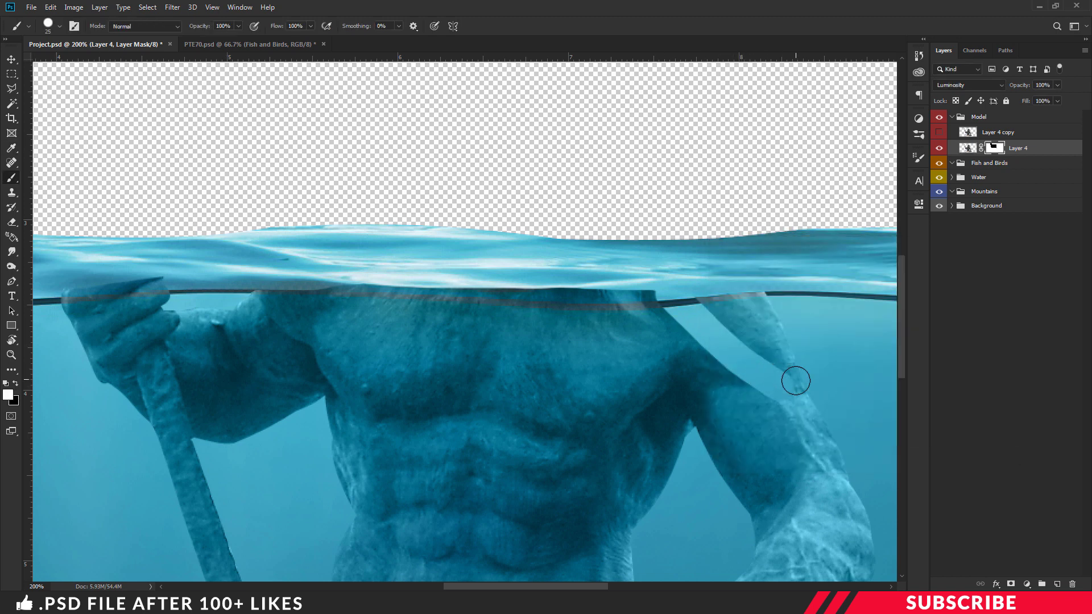
mouse_move(795, 383)
left_mouse_down()
mouse_move(743, 375)
mouse_move(717, 318)
mouse_move(685, 306)
mouse_move(666, 316)
mouse_move(769, 356)
mouse_move(706, 345)
left_mouse_up()
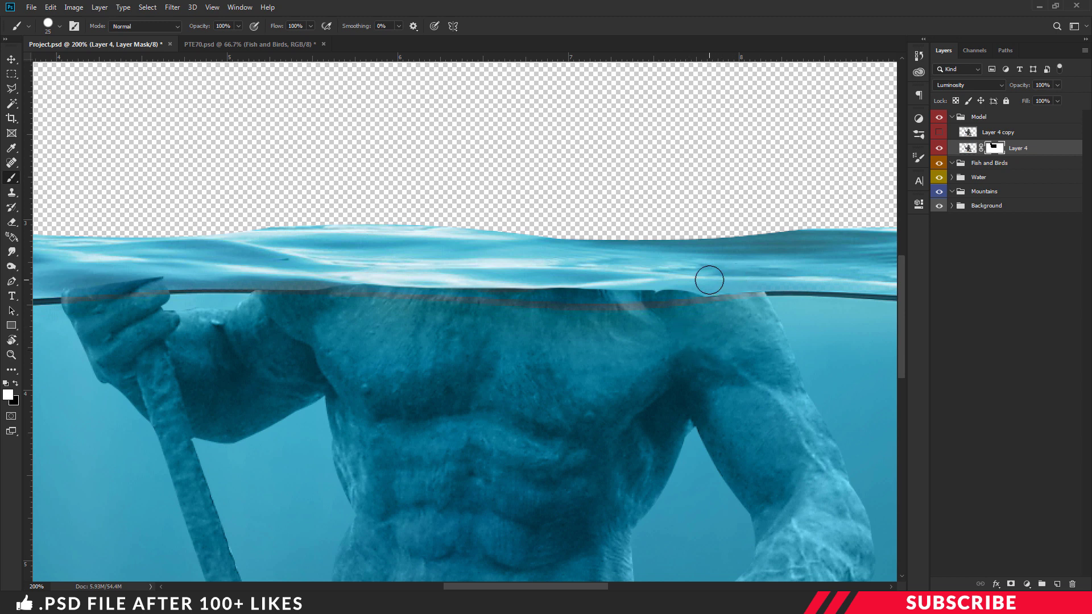
key("x")
mouse_move(697, 282)
left_mouse_down()
mouse_move(604, 286)
mouse_move(710, 286)
mouse_move(314, 276)
left_mouse_up()
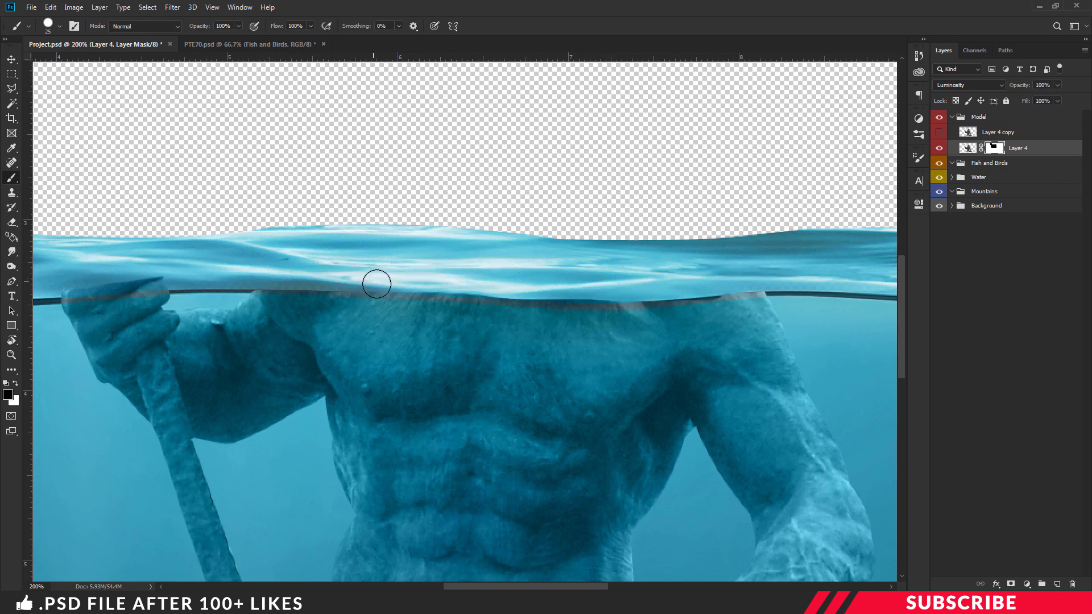
Make Layer 4 copy visible again and select it.
left_click(11, 60)
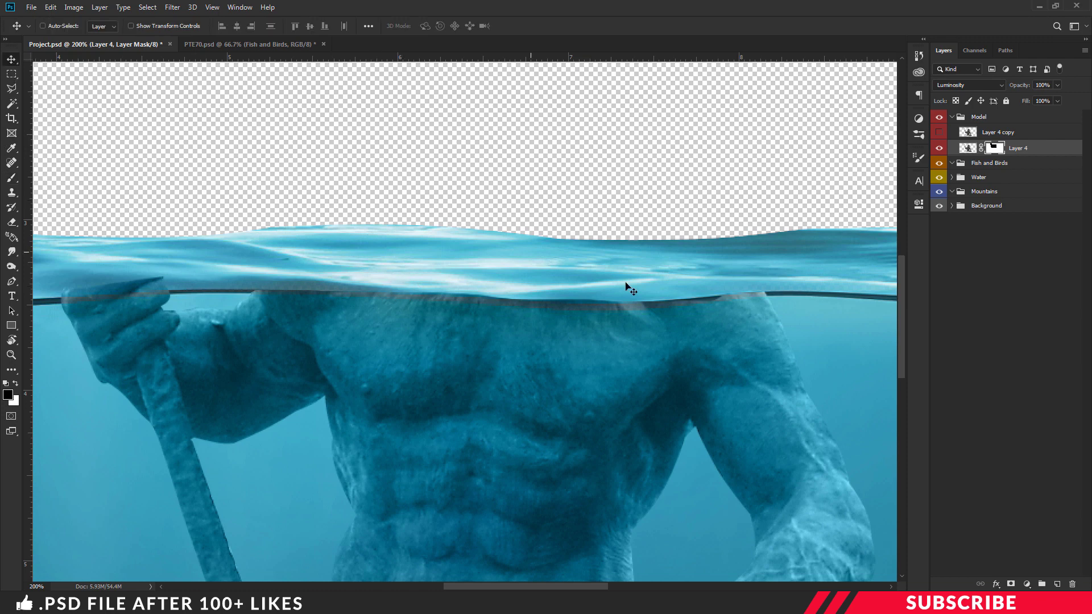
key("ctrl+minus")
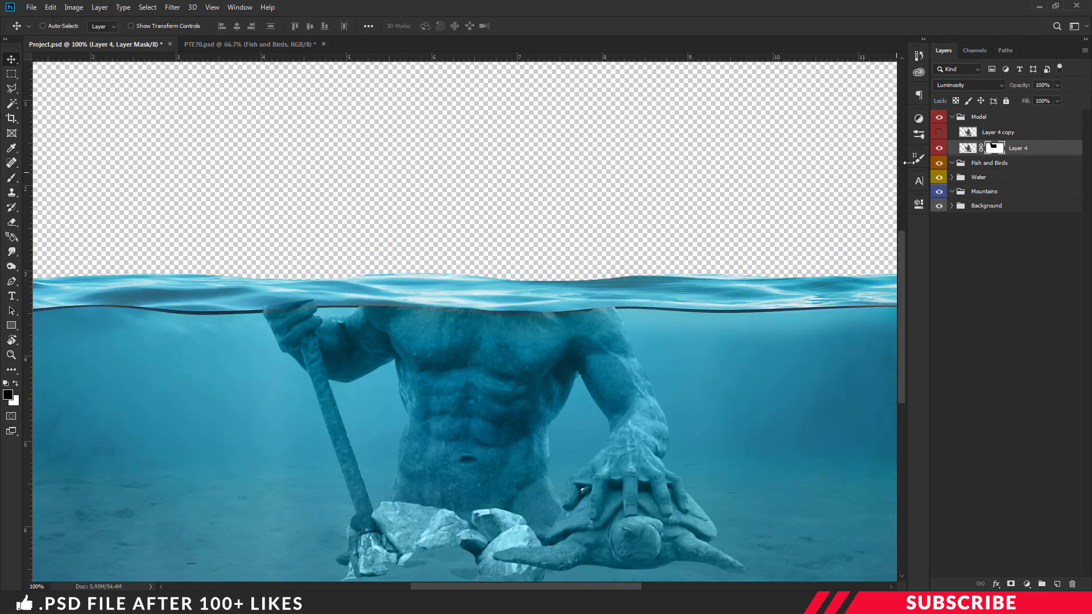
left_click(939, 133)
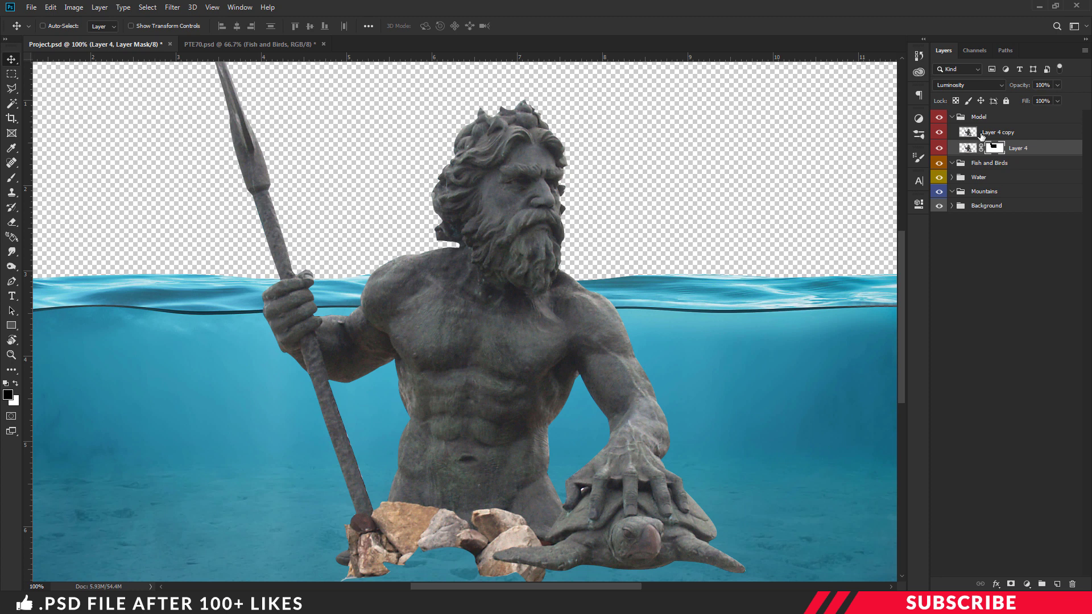
left_click(966, 134)
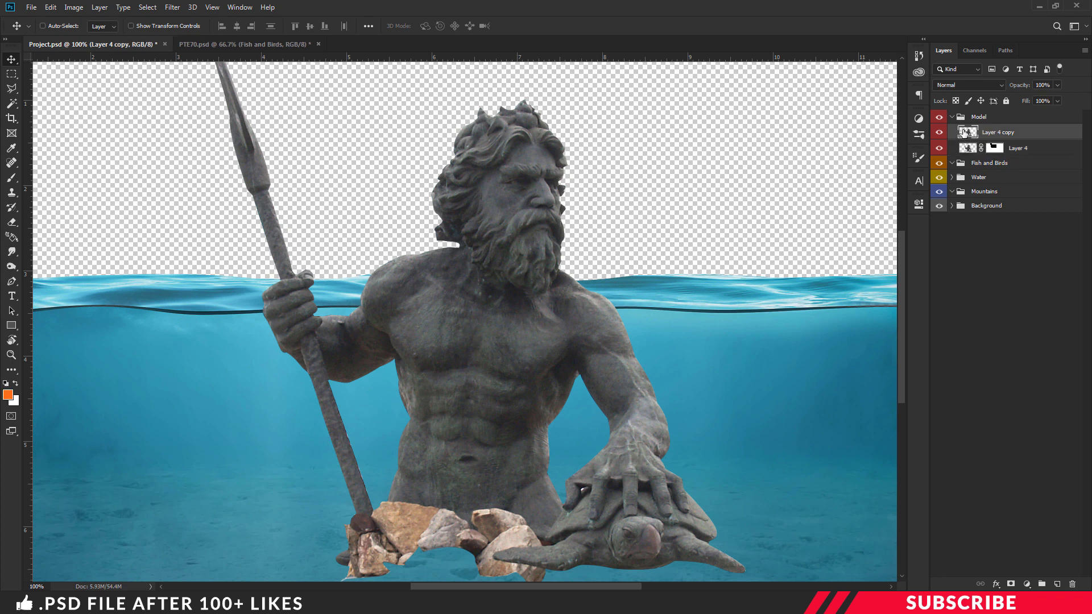
Add a layer mask to Layer 4 copy and set up a black brush.
left_click(1011, 585)
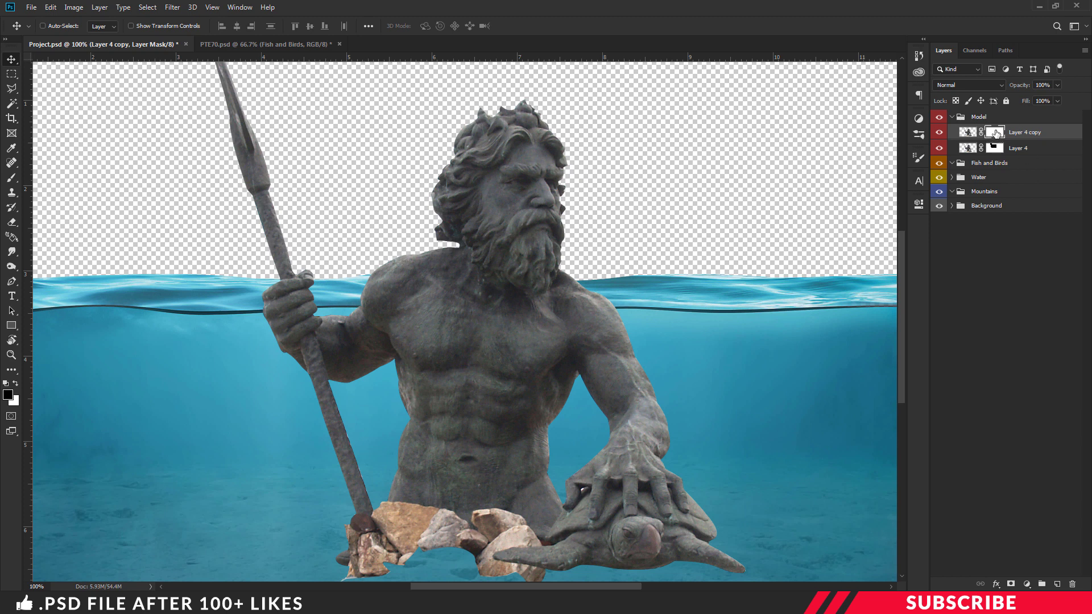
left_click(7, 396)
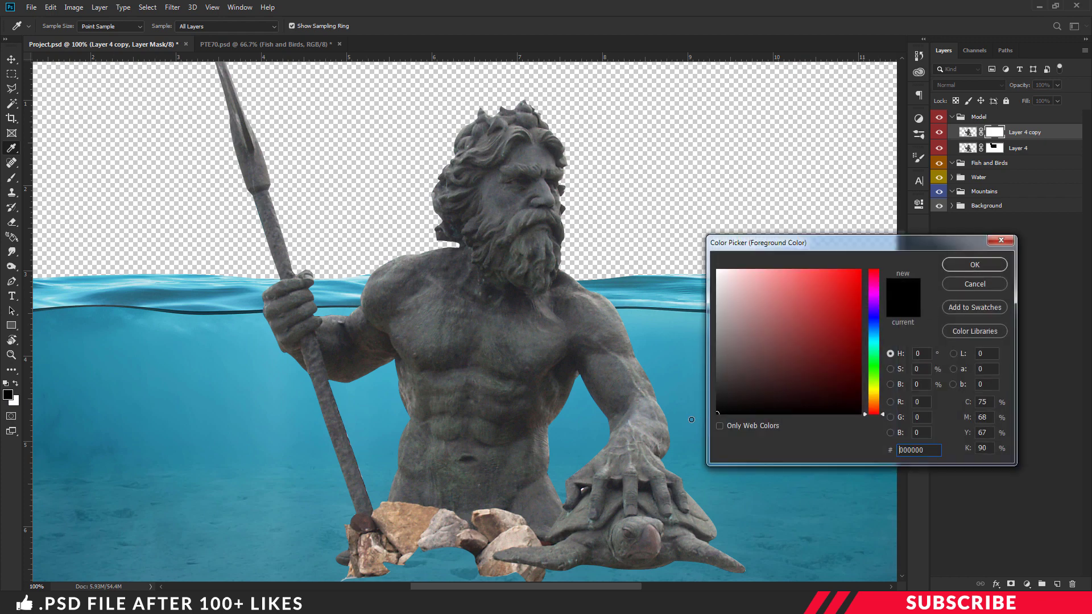
left_click(962, 266)
key("b")
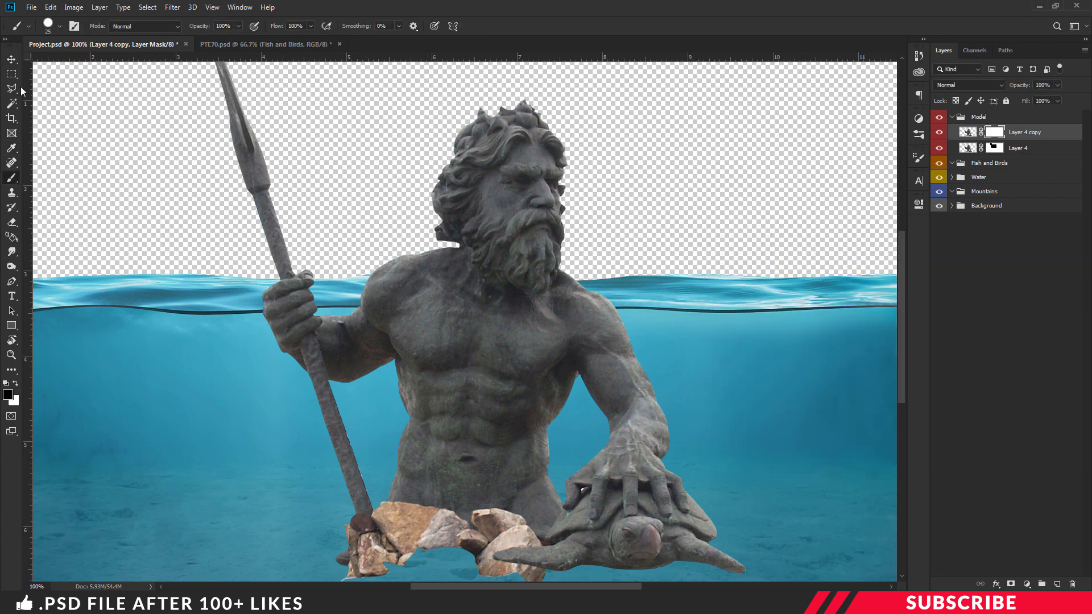
left_click(59, 26)
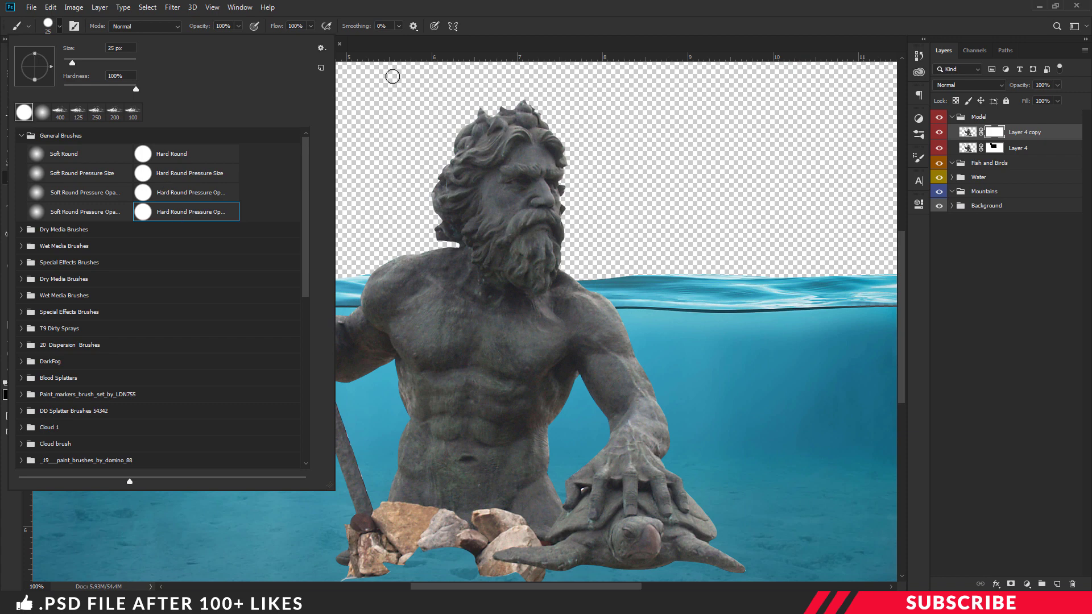
left_click(540, 57)
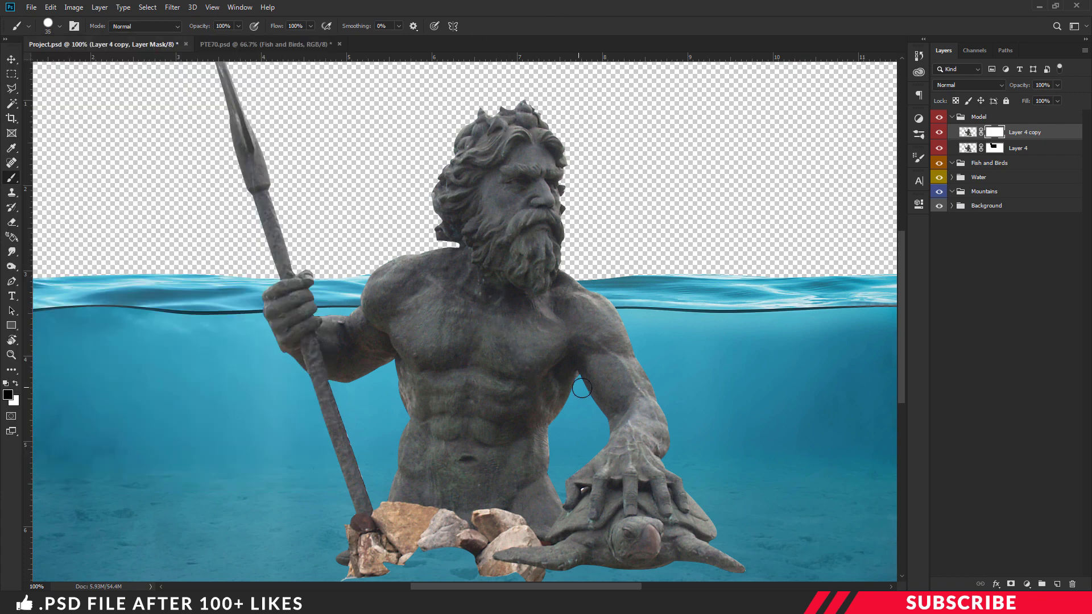
Paint the mask to tint the turtle, rocks, torso, arm and fingers blue up to the waterline.
left_click_drag(739, 560, 609, 546)
mouse_move(478, 569)
left_mouse_down()
mouse_move(672, 571)
mouse_move(590, 527)
mouse_move(272, 522)
mouse_move(518, 525)
mouse_move(757, 499)
mouse_move(344, 467)
mouse_move(714, 459)
mouse_move(369, 454)
mouse_move(311, 417)
mouse_move(319, 358)
mouse_move(270, 339)
mouse_move(614, 340)
left_mouse_up()
mouse_move(659, 393)
left_mouse_down()
mouse_move(574, 379)
mouse_move(400, 415)
mouse_move(649, 432)
mouse_move(490, 400)
mouse_move(410, 363)
mouse_move(357, 359)
left_mouse_up()
left_click(357, 358)
key("ctrl+plus")
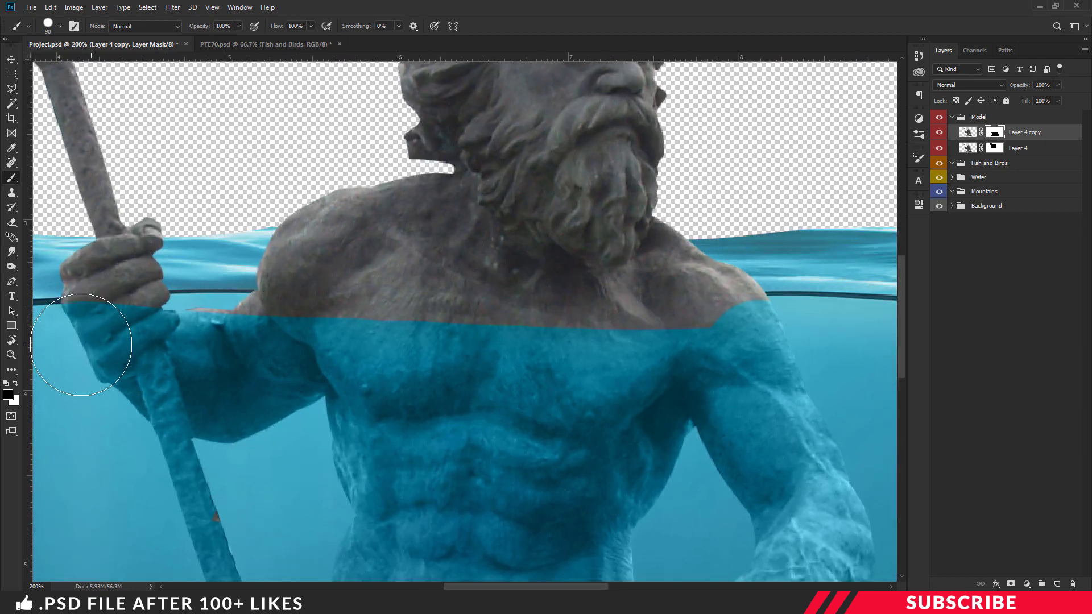
left_click_drag(74, 349, 152, 343)
mouse_move(193, 344)
left_mouse_down()
mouse_move(637, 354)
mouse_move(768, 347)
left_mouse_up()
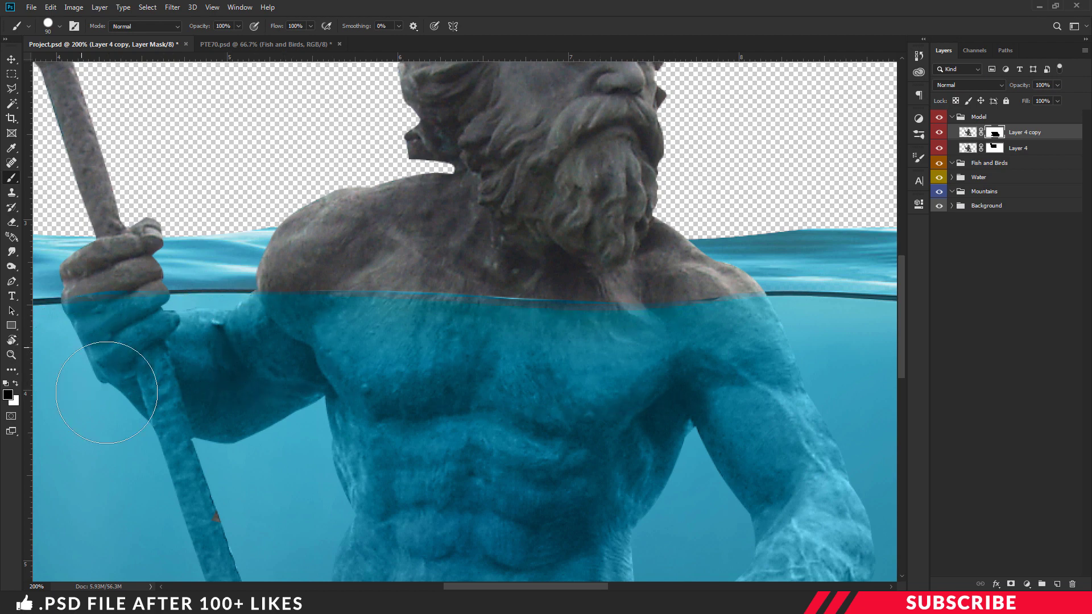
scroll(114, 353, "down", 5)
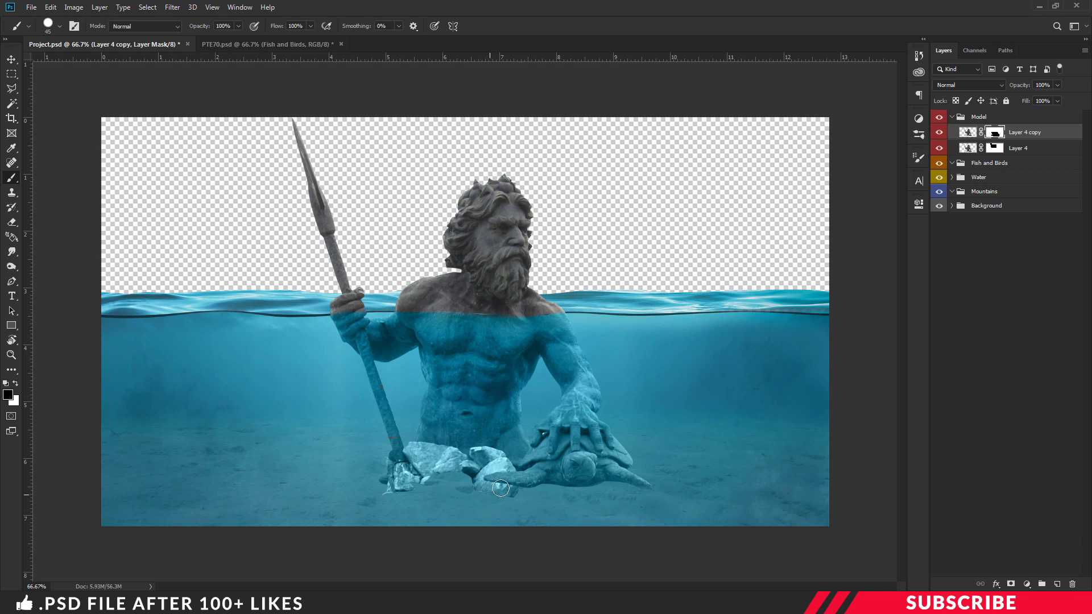
Target Layer 4's mask with a 90 px Soft Round Pressure Opacity brush.
left_click(1000, 149)
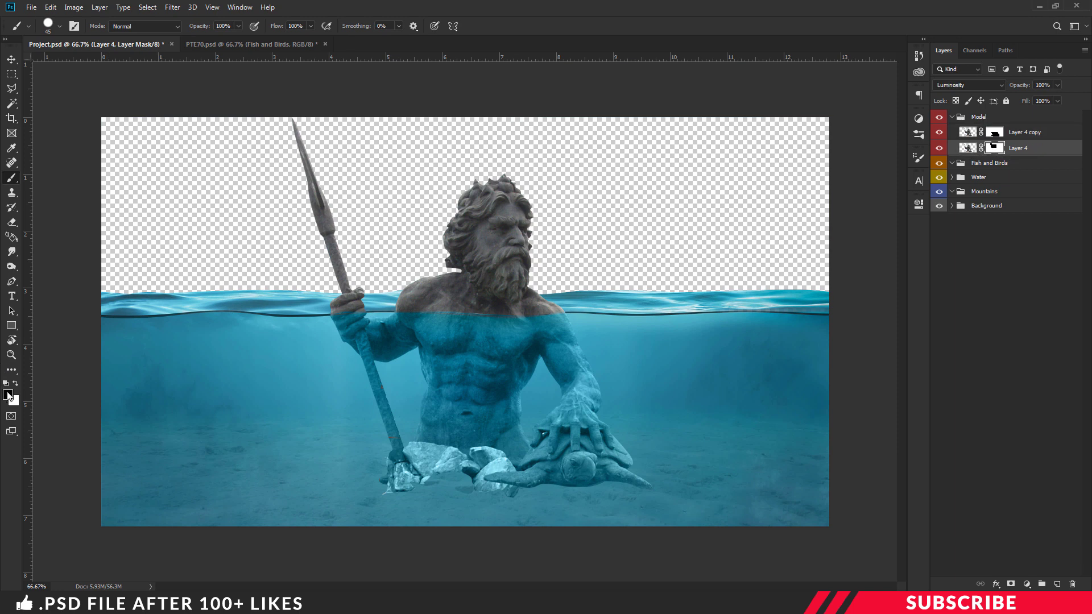
left_click(61, 26)
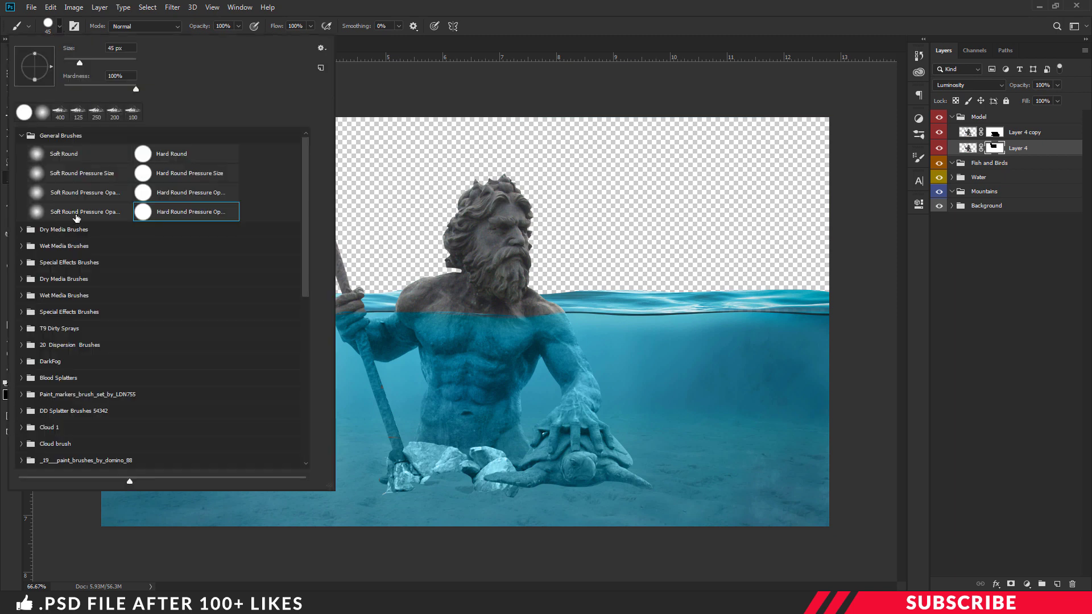
left_click(77, 212)
key("Return")
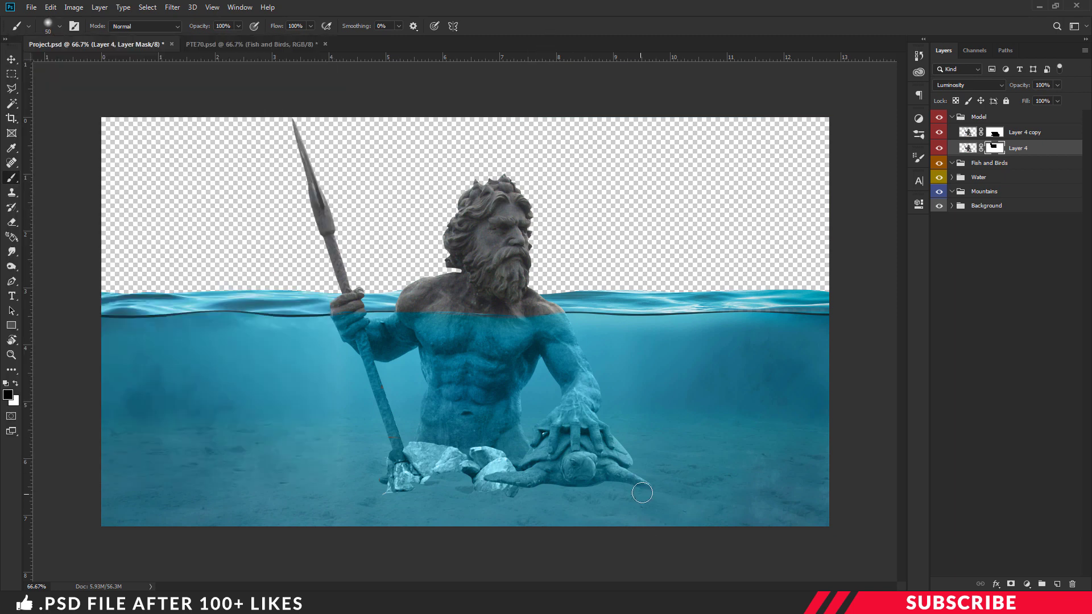
key("bracketright")
key("bracketright")
key("bracketright")
key("bracketright")
key("bracketright")
key("bracketright")
key("bracketright")
key("bracketleft")
key("bracketleft")
key("bracketleft")
Softly blend the turtle's underside and statue base into the seabed, then select Layer 4 copy.
mouse_move(645, 494)
left_mouse_down()
mouse_move(355, 501)
mouse_move(517, 516)
mouse_move(672, 509)
mouse_move(378, 523)
mouse_move(626, 511)
left_mouse_up()
key("bracketright")
key("bracketright")
key("bracketright")
key("bracketright")
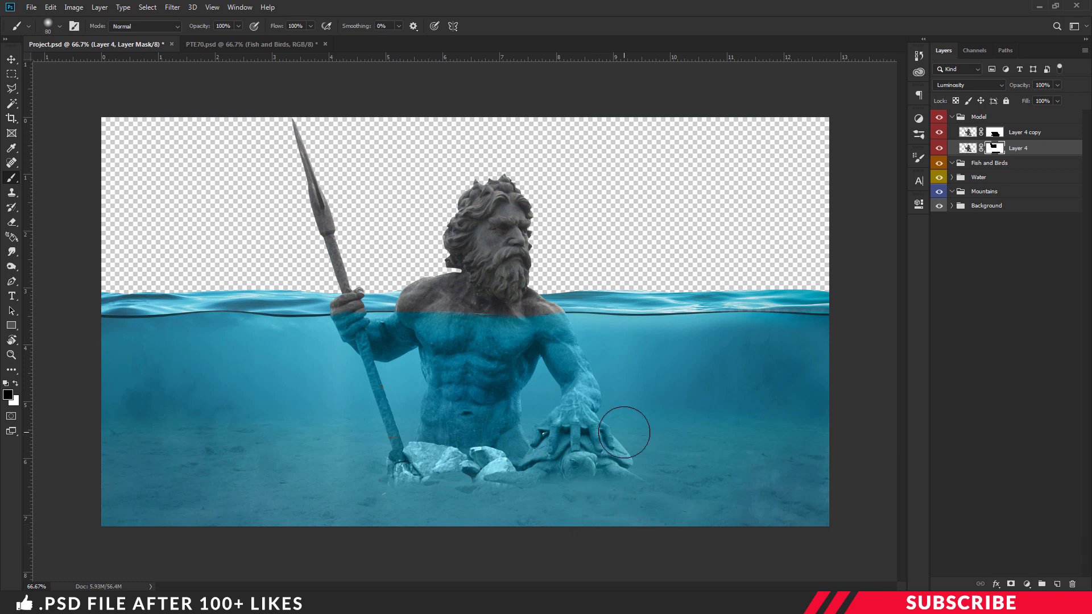
key("v")
left_click(961, 134)
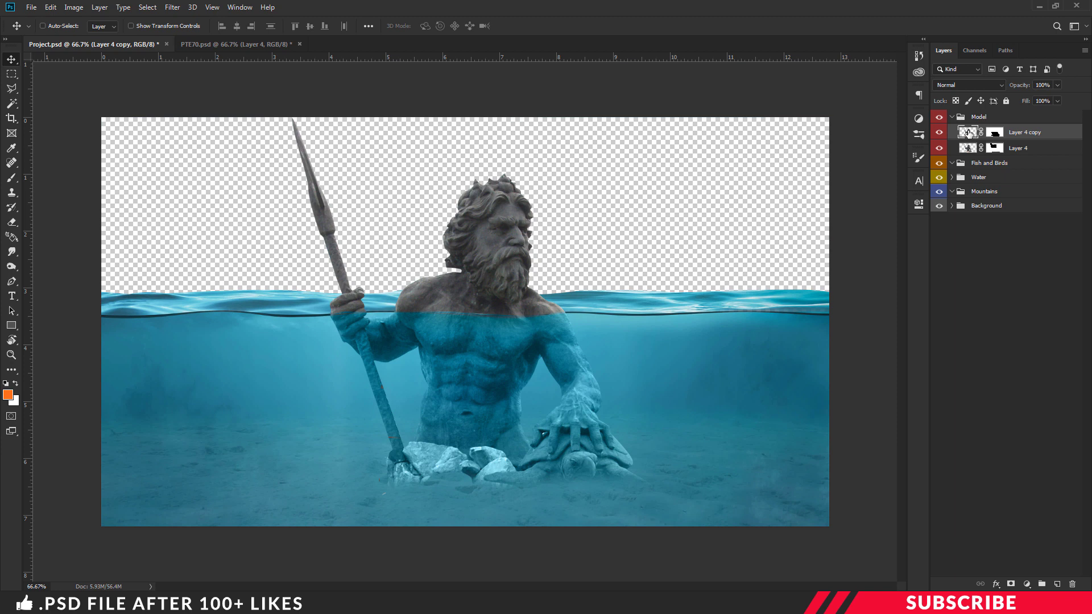
Add a Curves layer clipped to Layer 4 copy and lift the Blue channel's black point.
left_click(1027, 584)
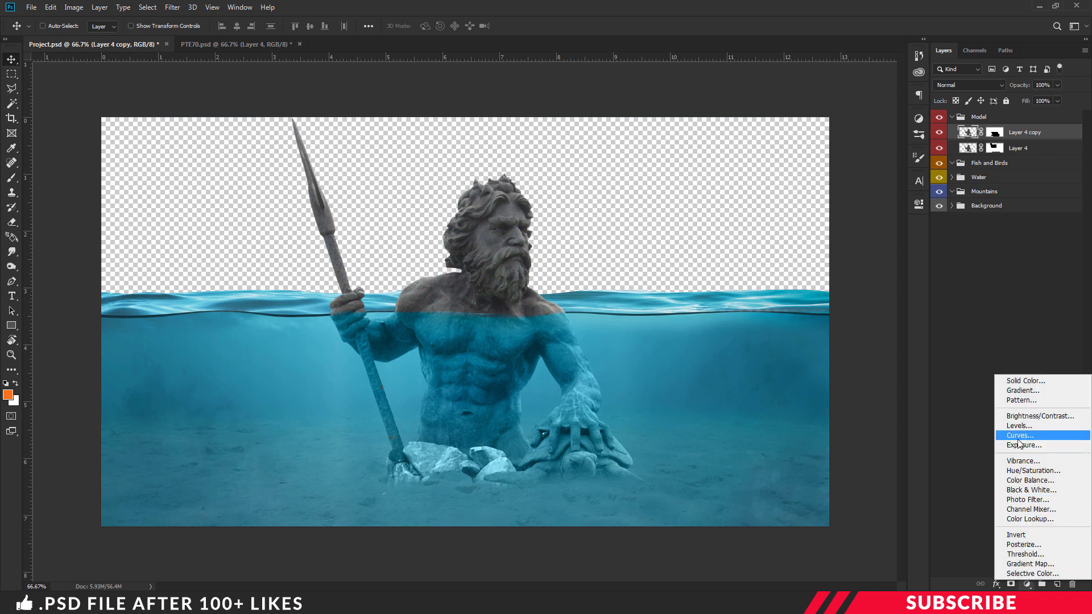
left_click(1020, 435)
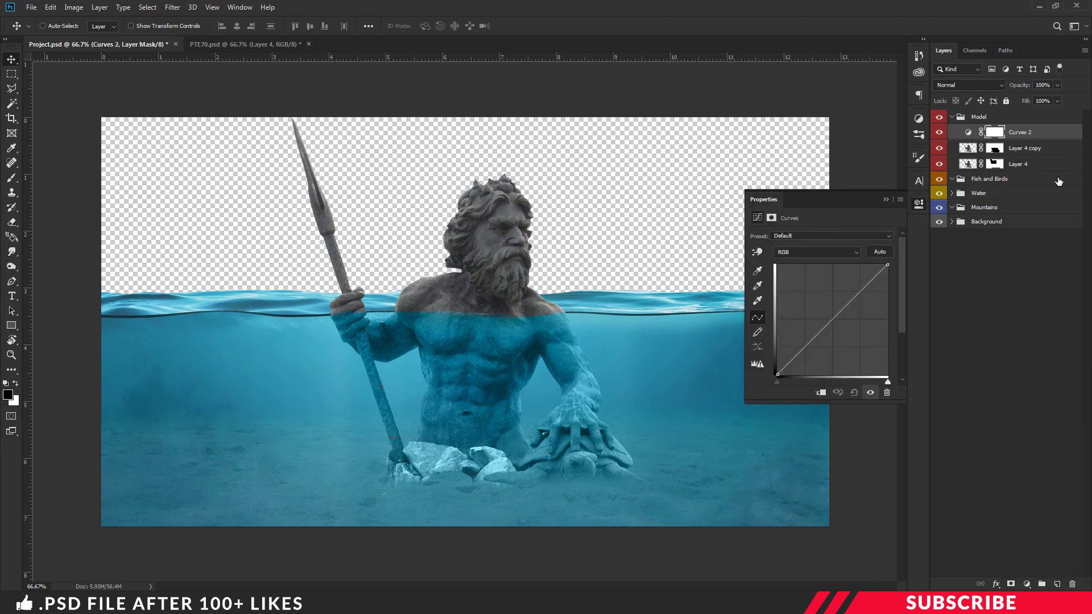
right_click(1042, 132)
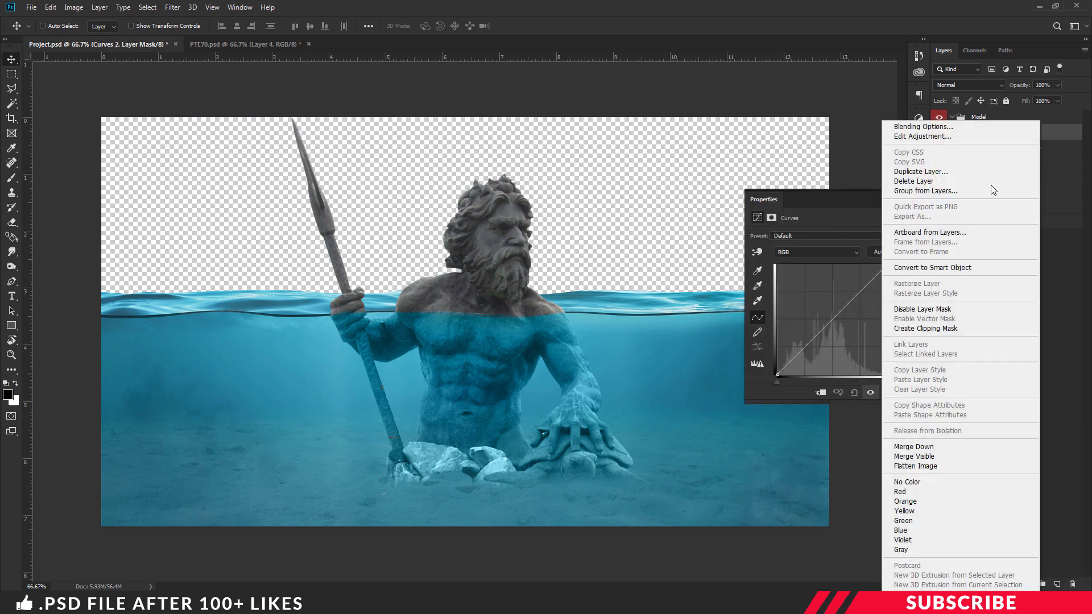
left_click(931, 330)
left_click(841, 253)
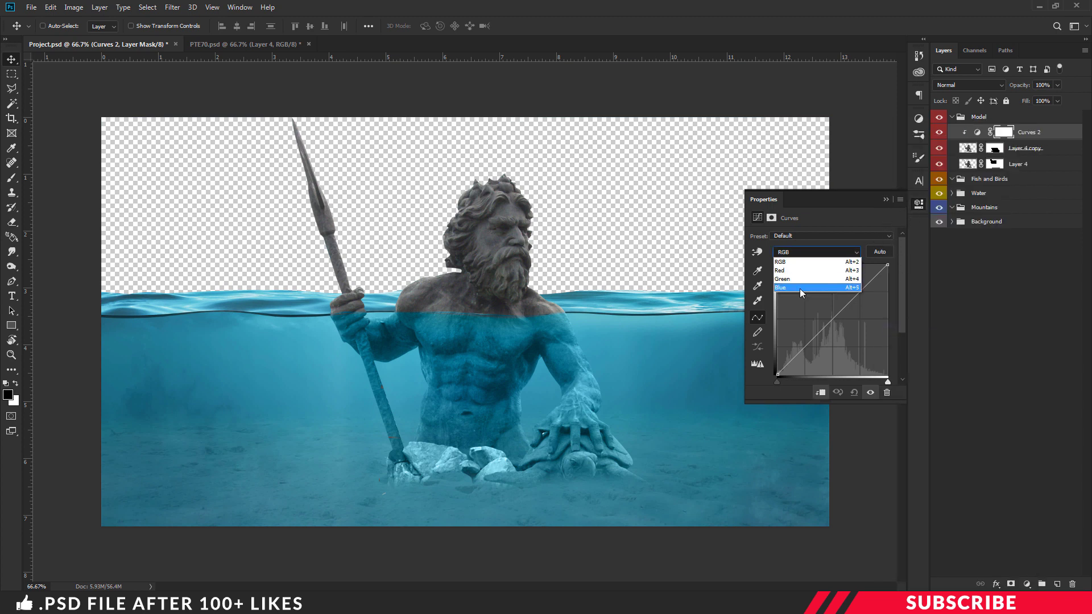
left_click(800, 288)
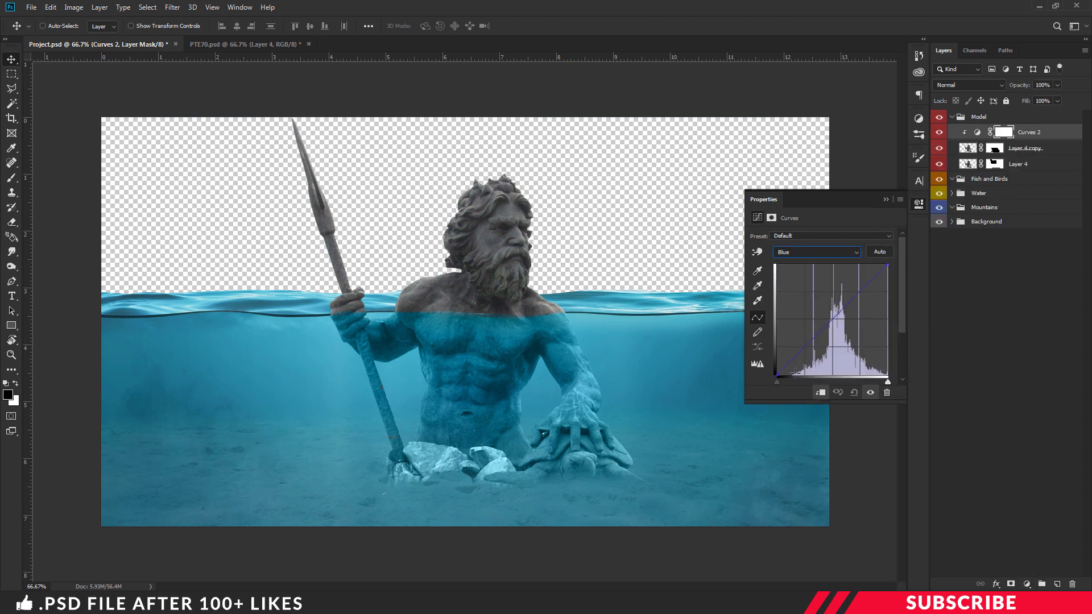
left_click_drag(780, 375, 775, 364)
left_click(919, 205)
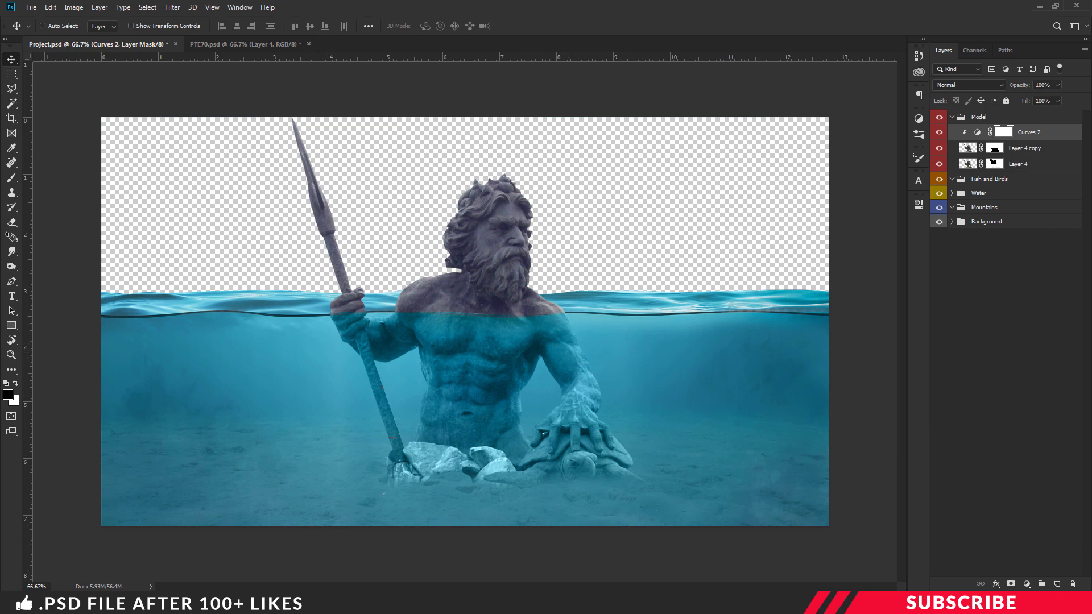
key("alt+Tab")
Open Water-Splash.png in Photoshop, drag its layer into the project at the statue's waist, and close it.
left_click(500, 385)
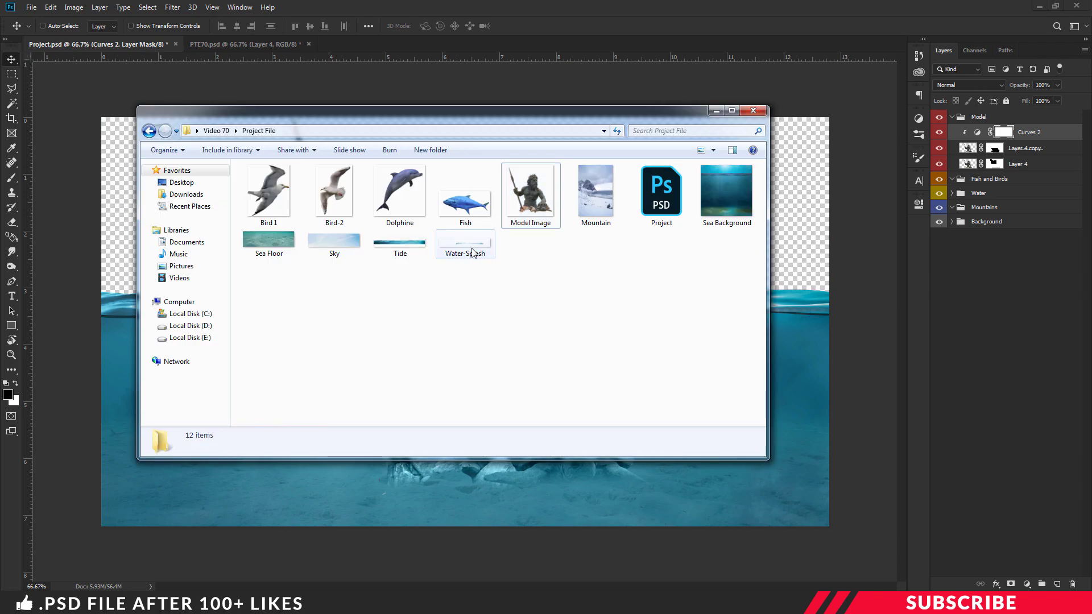
right_click(472, 252)
mouse_move(637, 384)
left_click(705, 385)
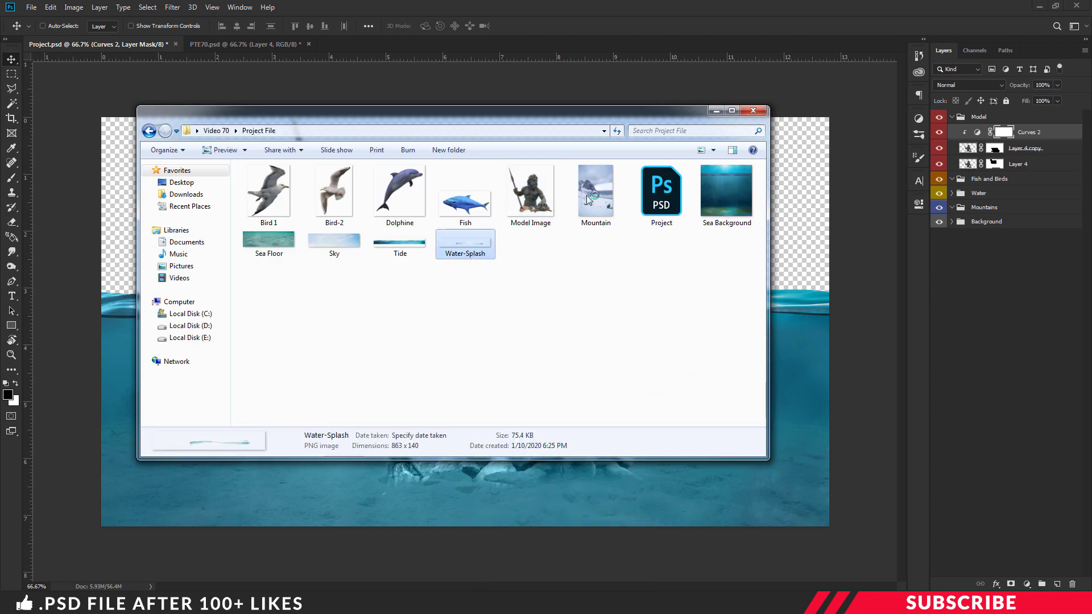
left_click_drag(435, 44, 540, 210)
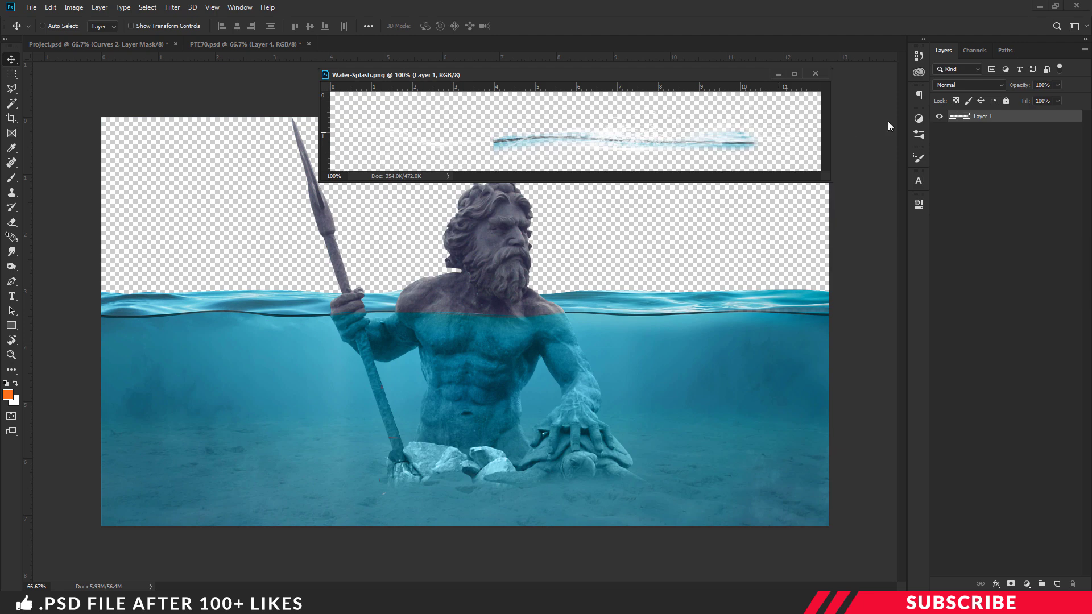
left_click_drag(987, 118, 506, 310)
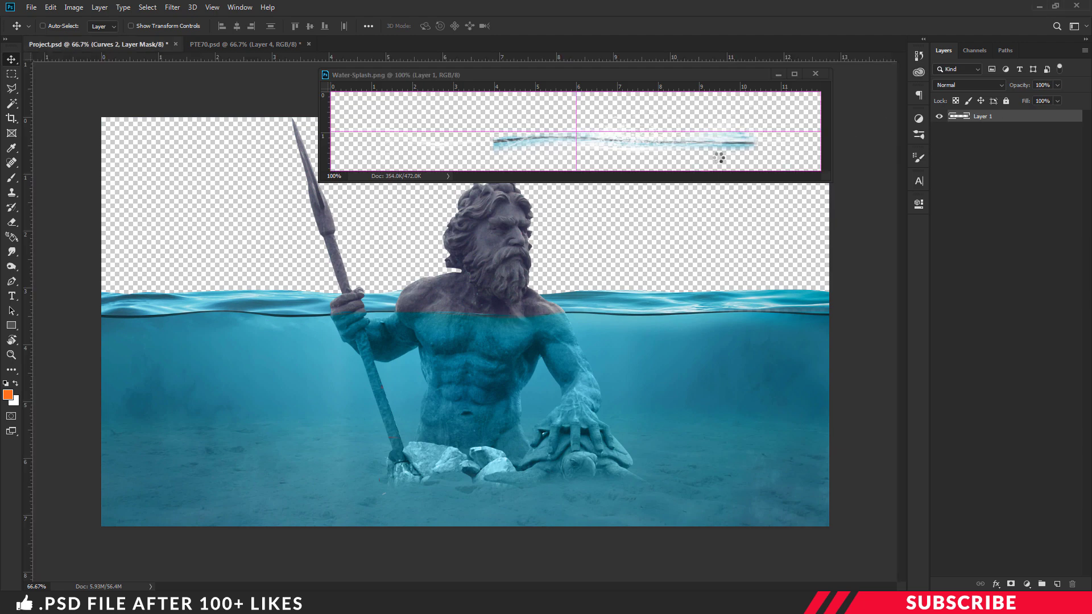
left_click(816, 74)
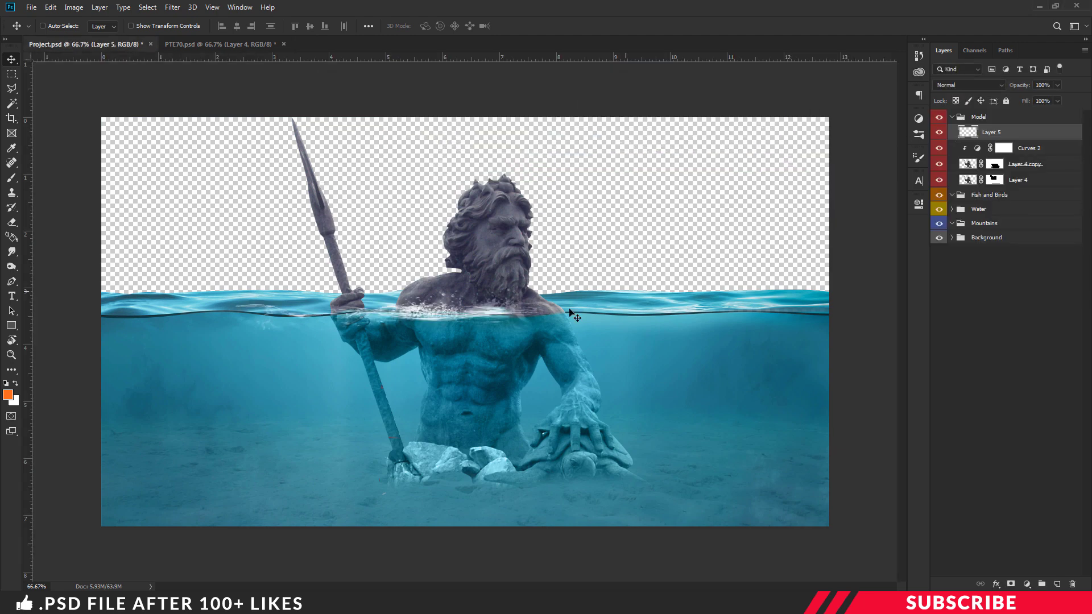
Shift the splash slightly right and put it into Warp mode.
left_click_drag(448, 319, 510, 317)
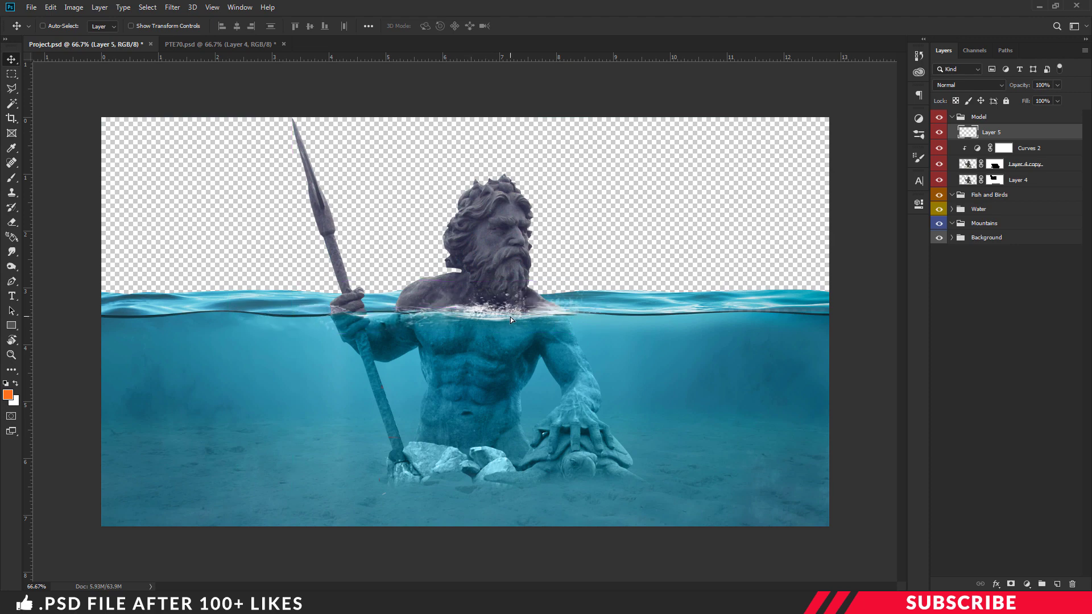
key("ctrl")
key("ctrl+plus")
key("ctrl+plus")
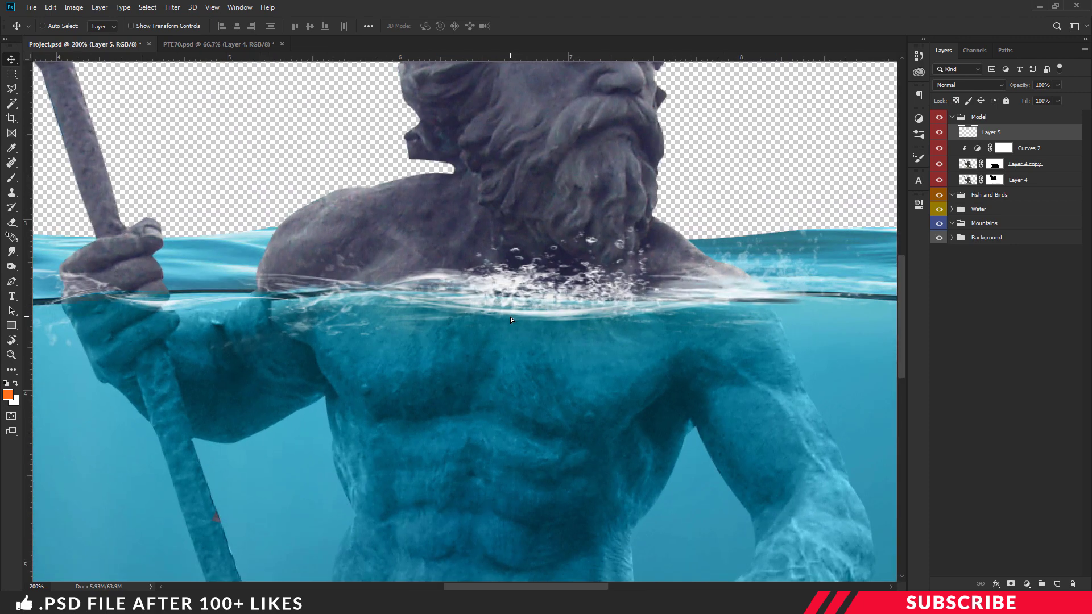
key("ctrl+t")
key("ctrl+minus")
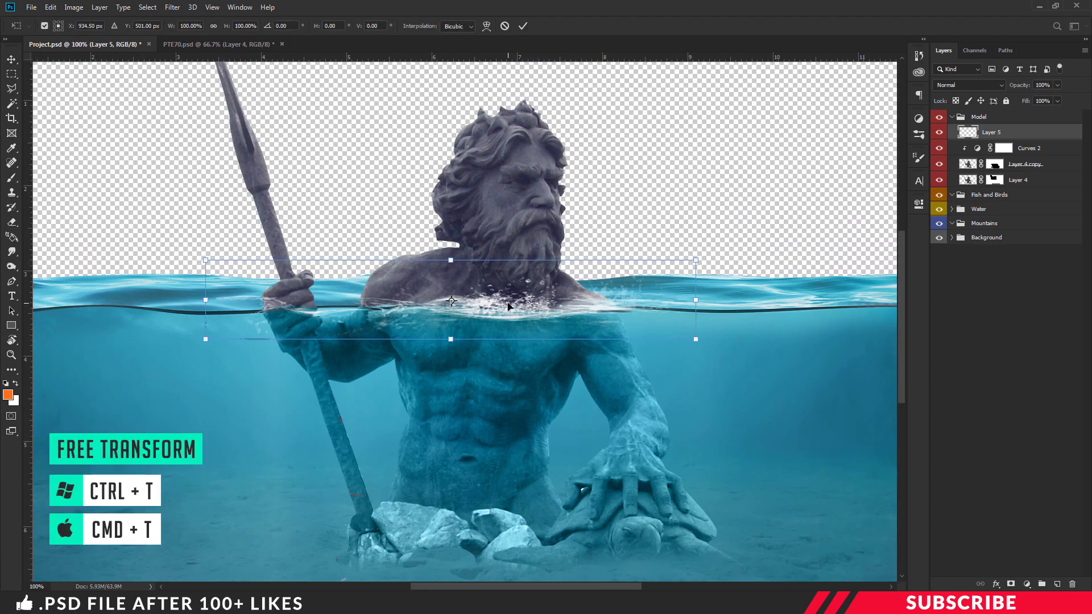
left_click_drag(513, 314, 537, 312)
right_click(537, 312)
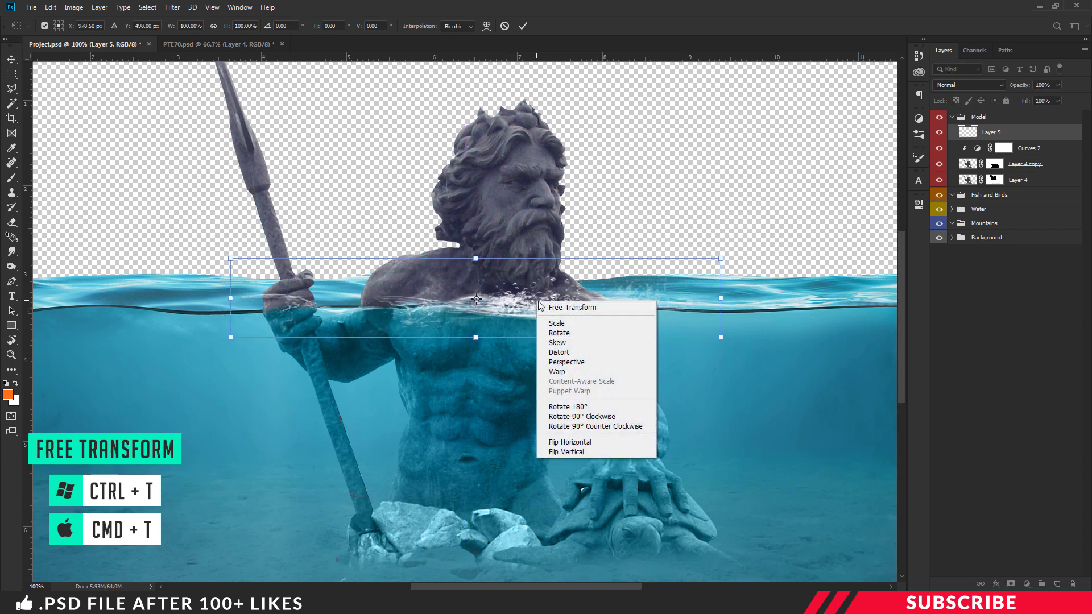
left_click(572, 372)
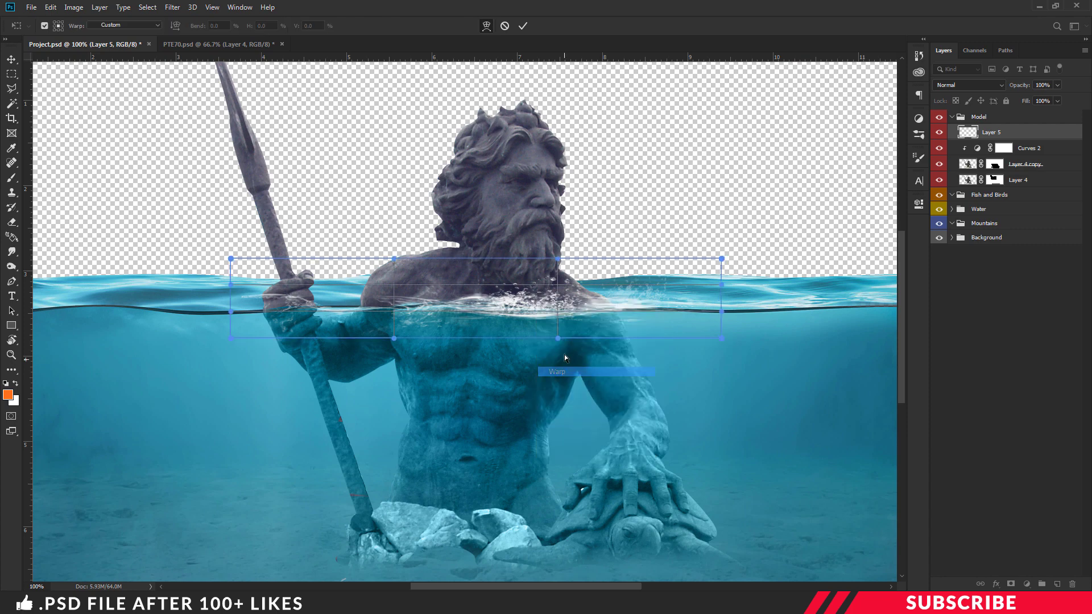
Warp the splash to follow the waterline with bulging sides, then collapse the Model group.
key("ctrl+plus")
left_click_drag(355, 300, 359, 288)
key("ctrl+minus")
left_click_drag(693, 307, 703, 310)
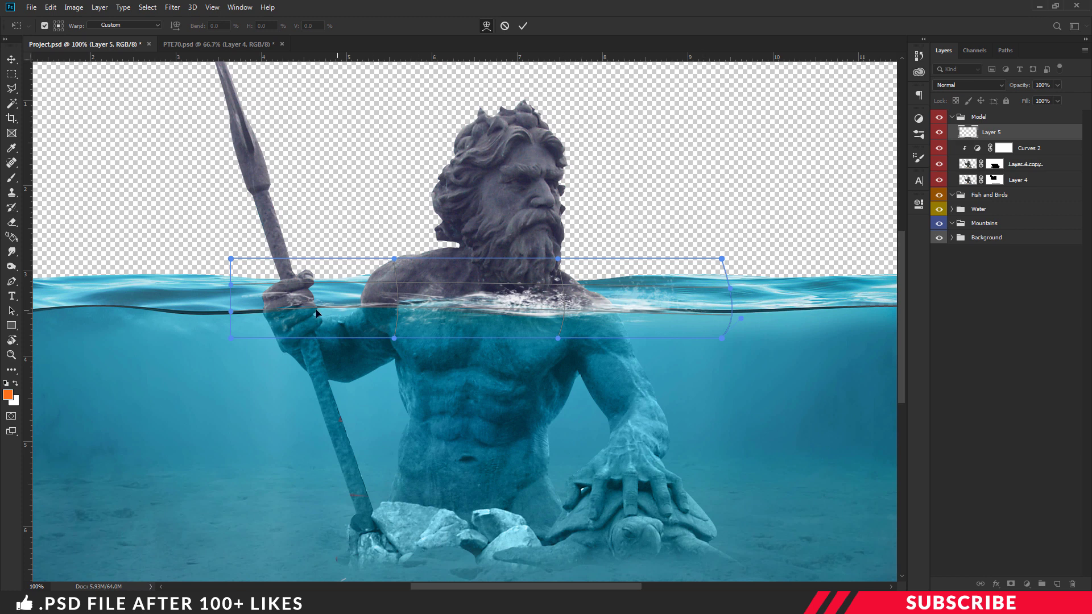
left_click_drag(289, 311, 285, 305)
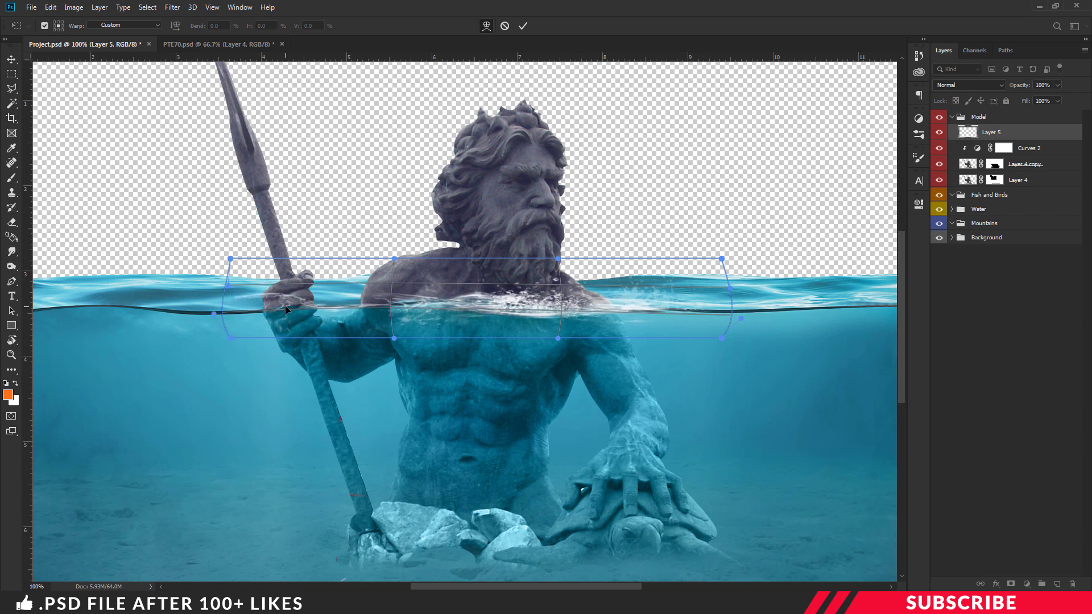
left_click_drag(642, 316, 645, 315)
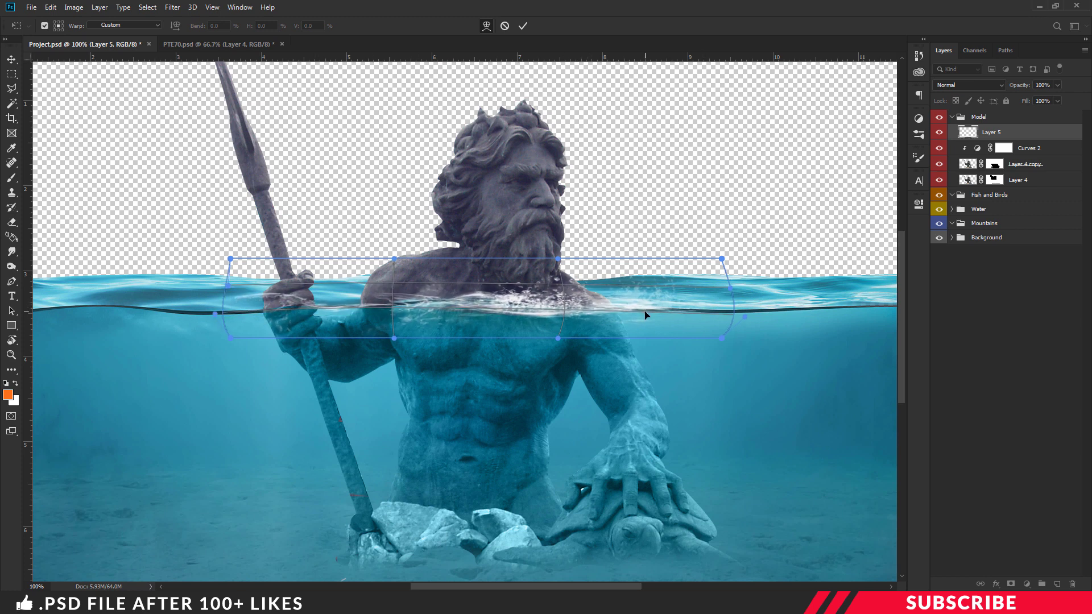
key("ctrl+minus")
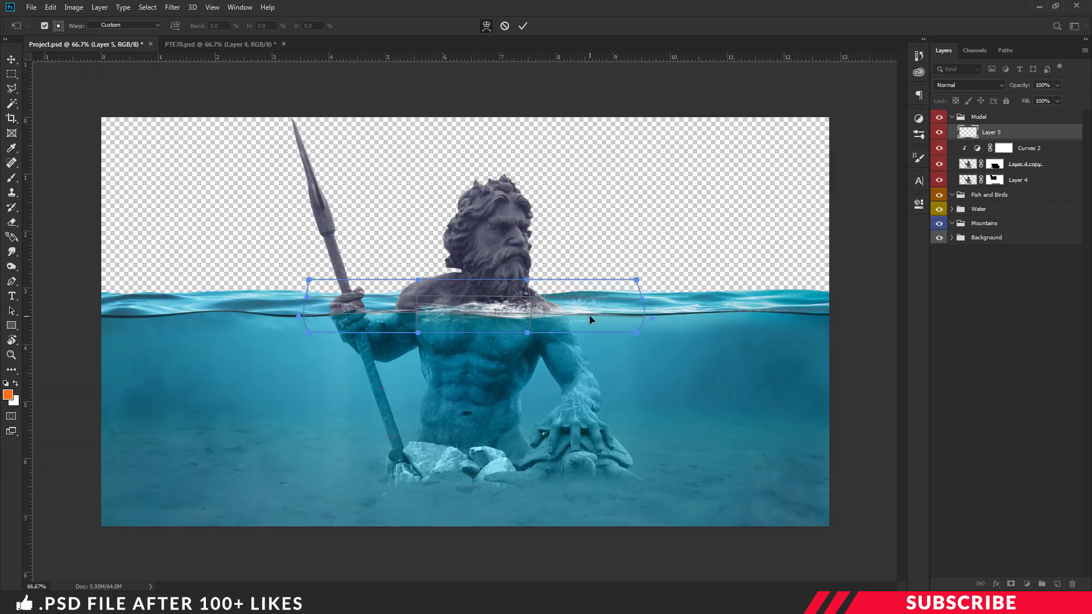
key("ctrl+plus")
key("ctrl+minus")
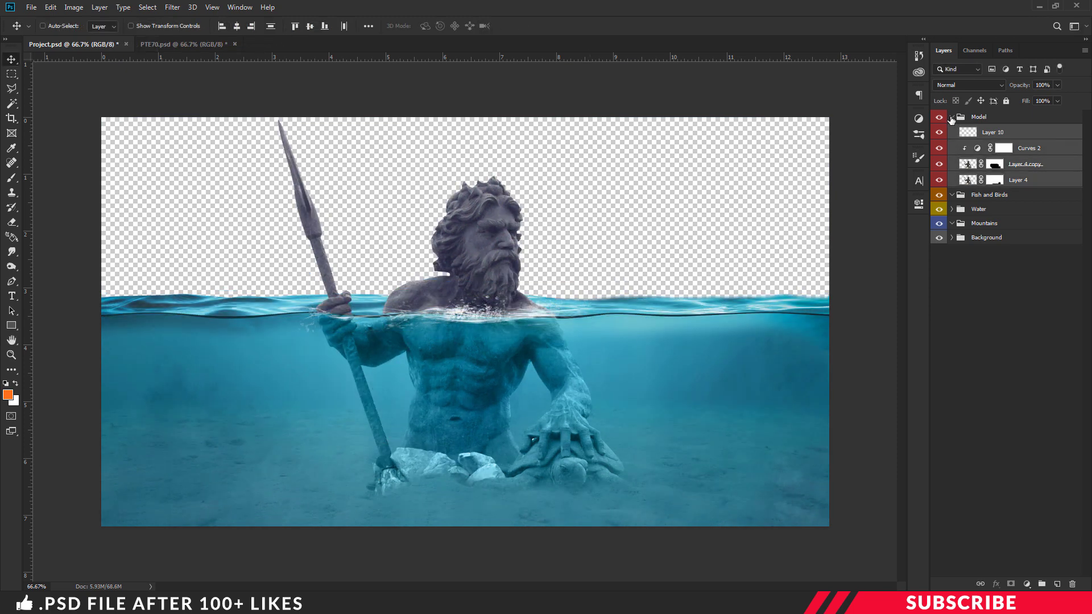
left_click(951, 118)
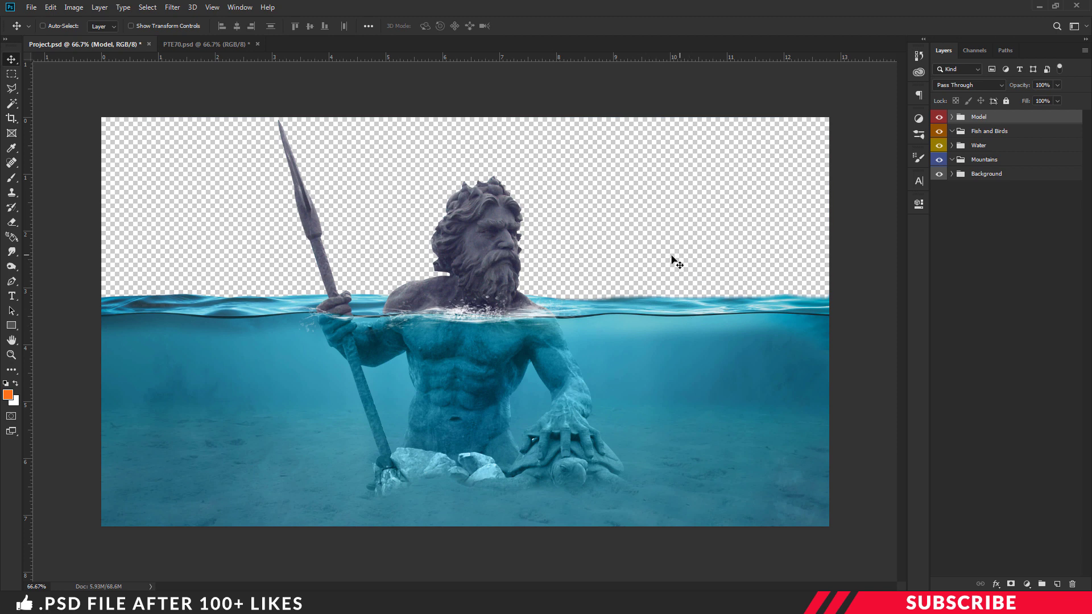
Open Sky.png from the project folder in Photoshop as a floating document.
key("alt+Tab")
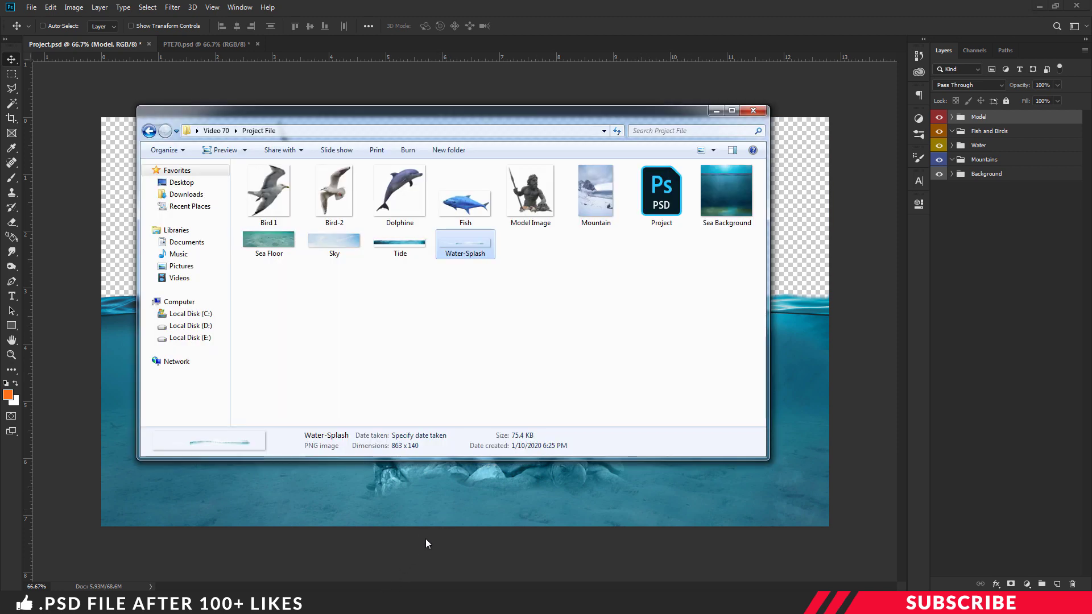
left_click(502, 331)
right_click(345, 247)
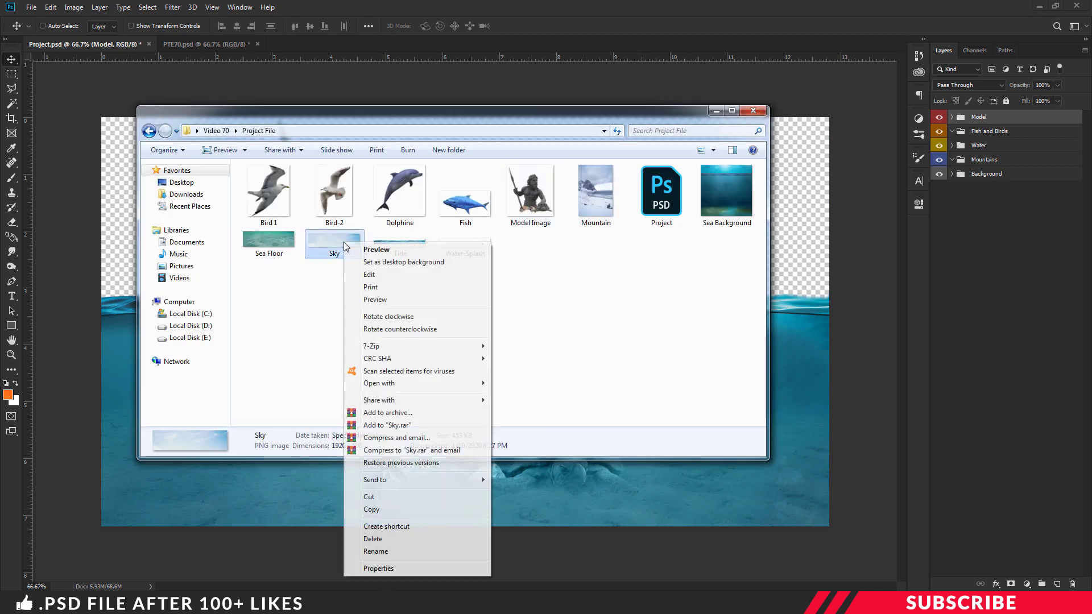
mouse_move(369, 383)
left_click(536, 383)
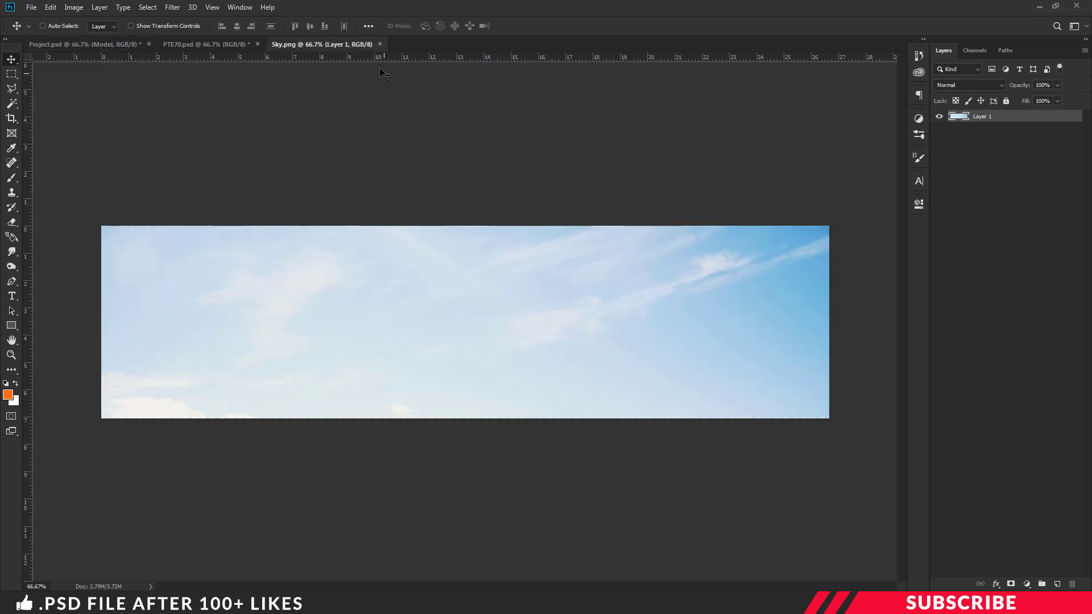
left_click_drag(319, 44, 355, 79)
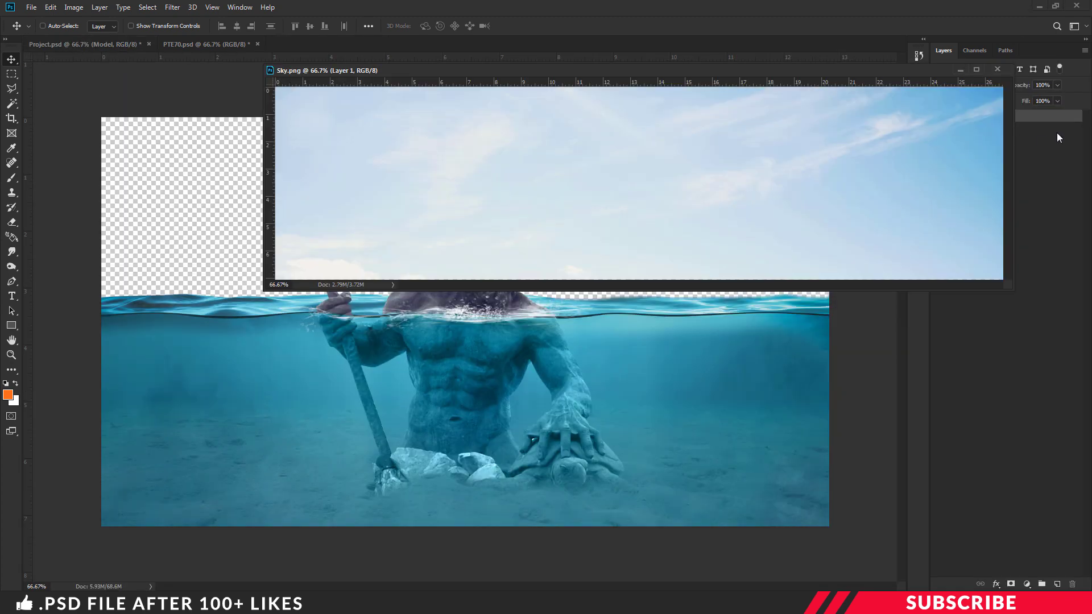
Copy the sky layer into the project, close Sky.png, and move the layer into the Mountains group.
left_click_drag(917, 75, 794, 75)
left_click_drag(1023, 117, 663, 342)
left_click(875, 70)
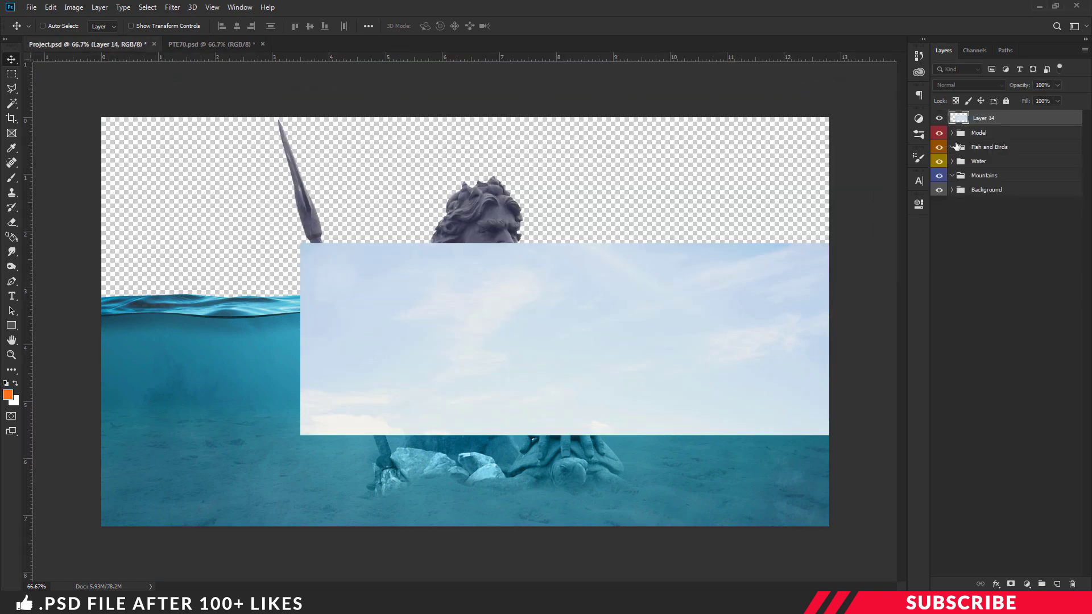
left_click_drag(990, 119, 1013, 177)
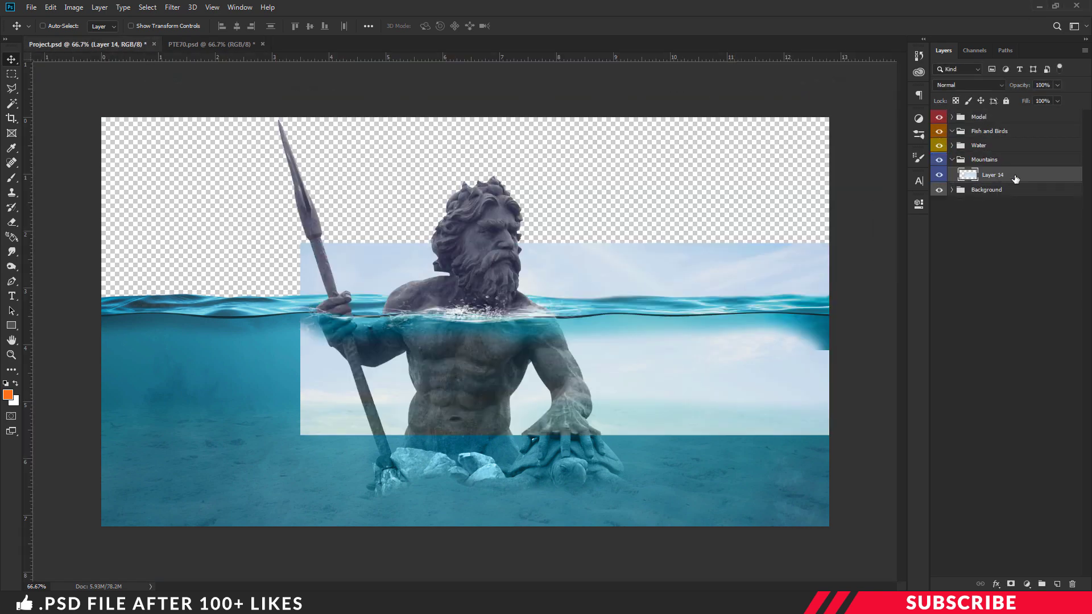
left_click_drag(732, 313, 566, 225)
Free-transform the sky slightly larger to cover the canvas above the water.
key("ctrl+t")
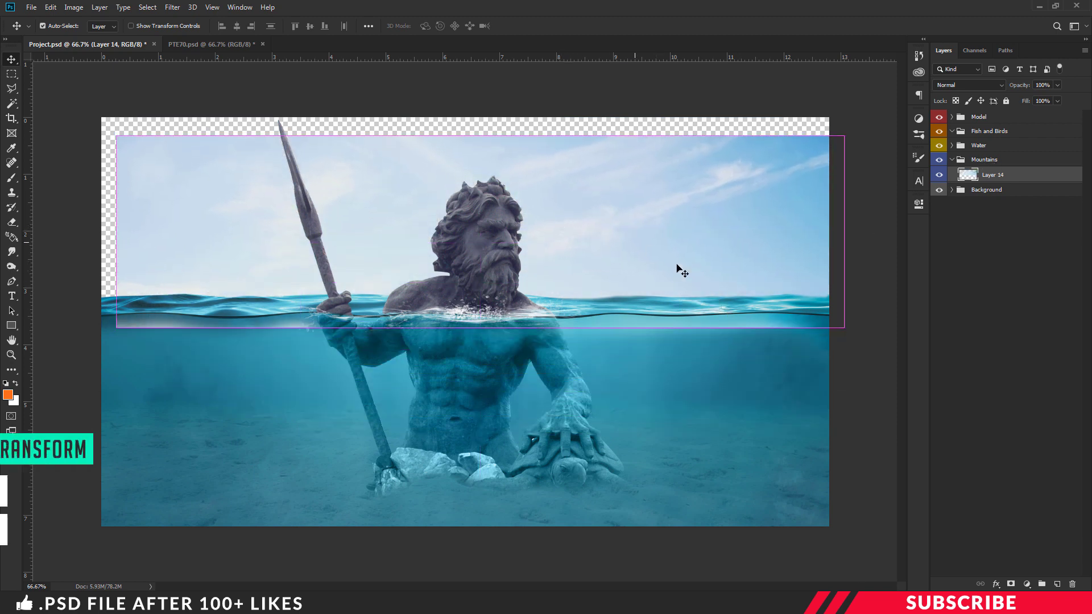
left_click_drag(724, 273, 708, 257)
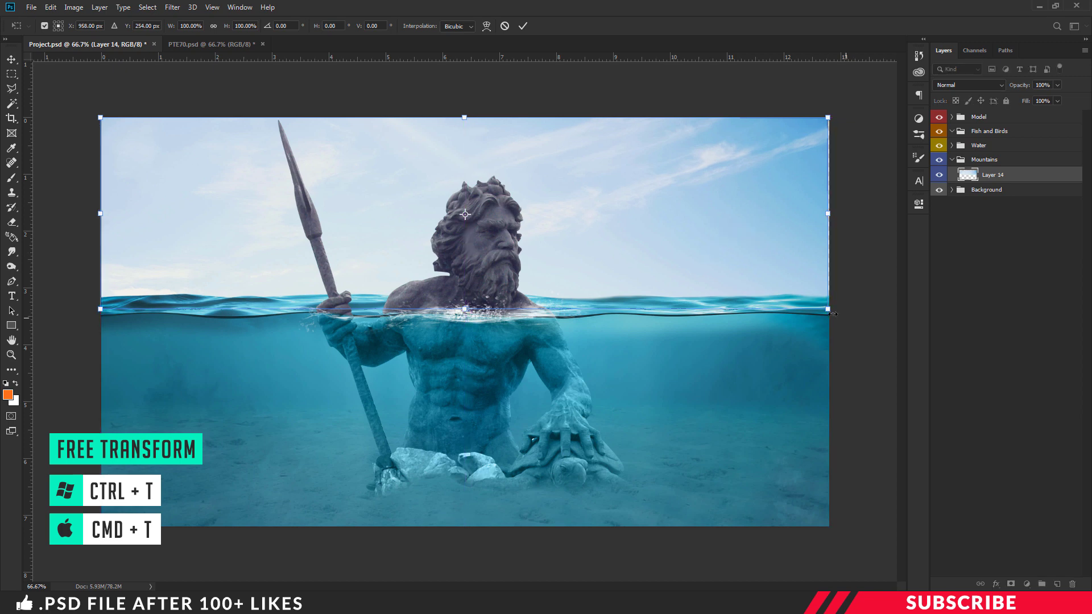
left_click_drag(836, 313, 843, 315)
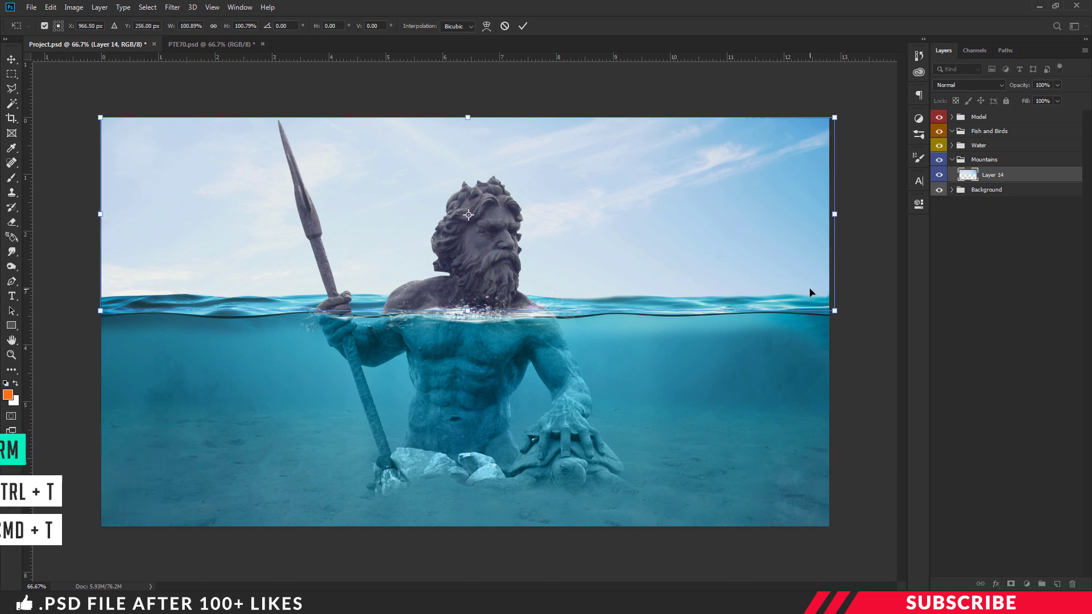
key("Return")
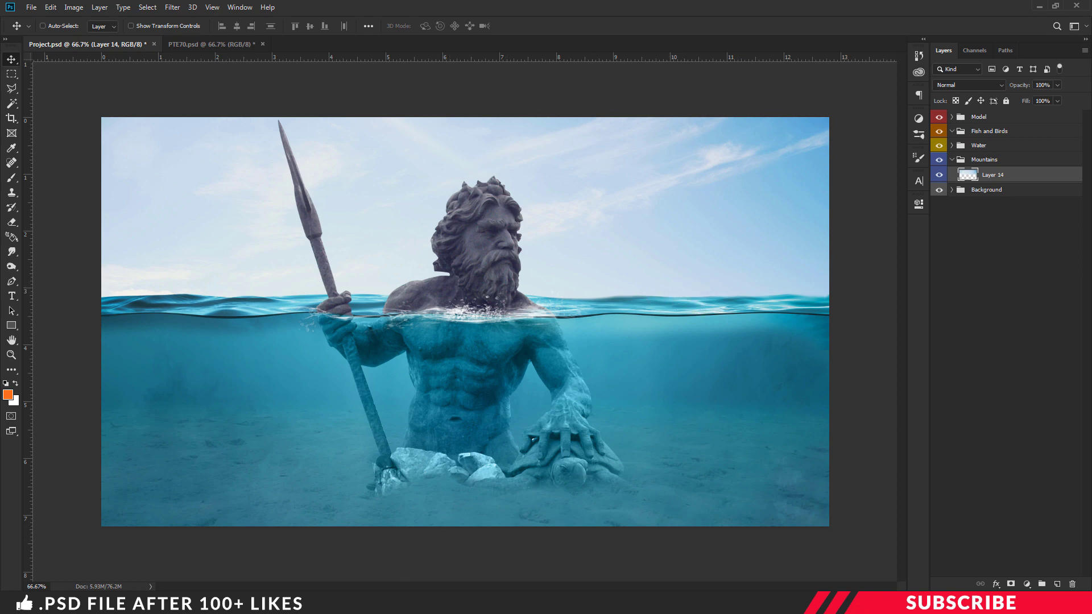
key("alt+Tab")
left_click(499, 349)
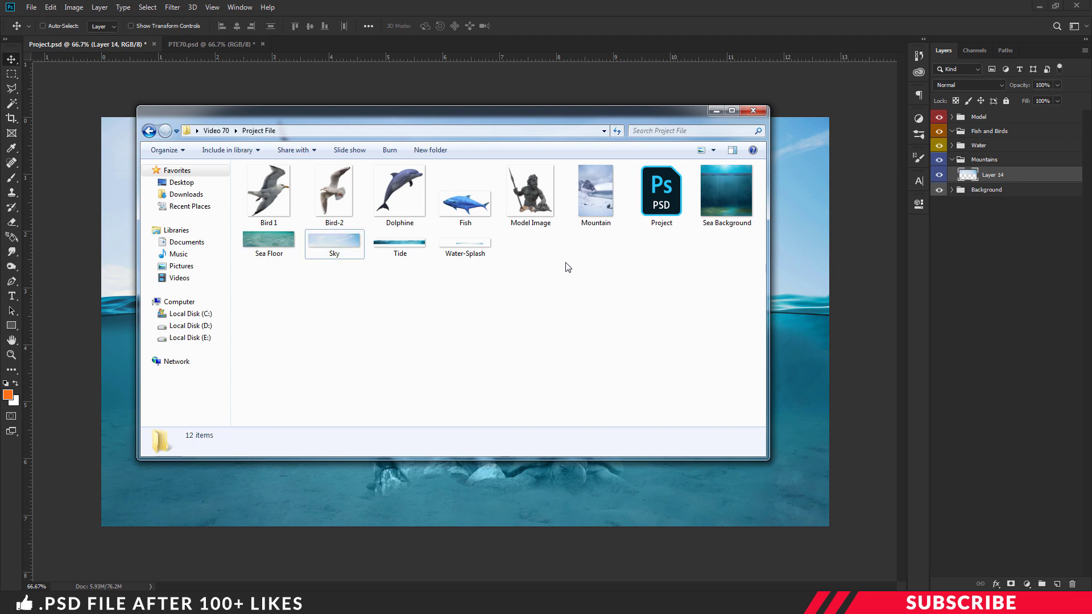
Open Mountain.jpg in Photoshop and zoom out to see the whole photo.
right_click(592, 205)
mouse_move(626, 346)
left_click(762, 330)
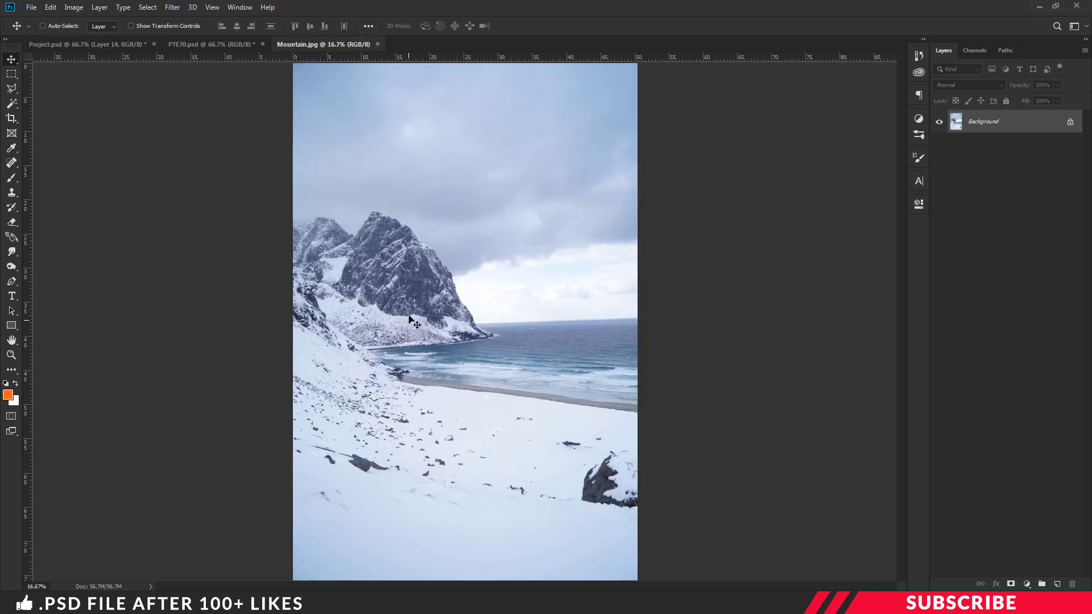
key("ctrl+minus")
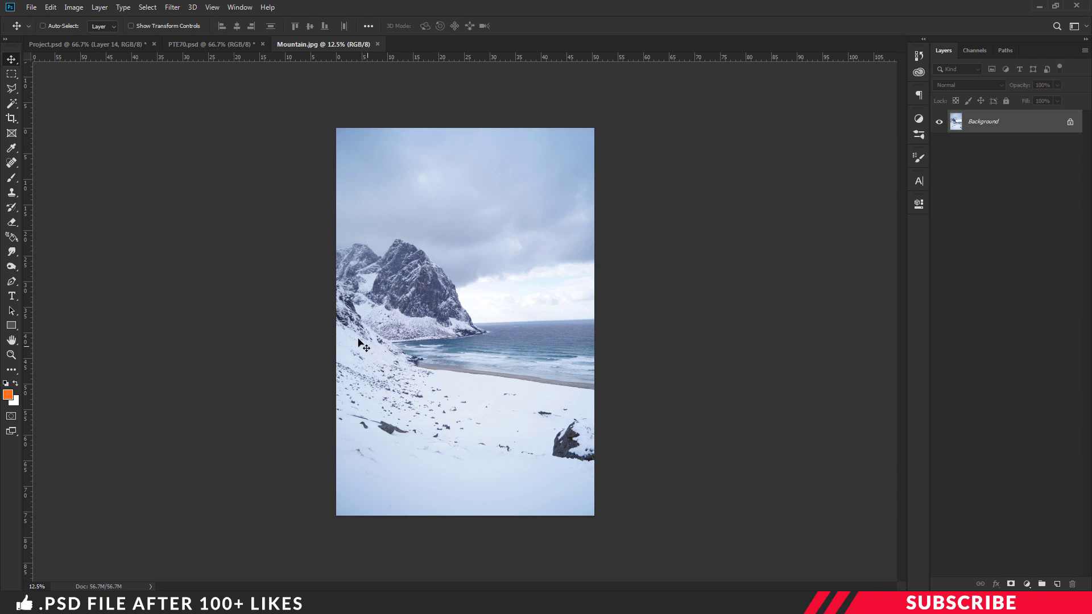
Select a rectangle around the snowy peaks and copy it.
left_click(19, 74)
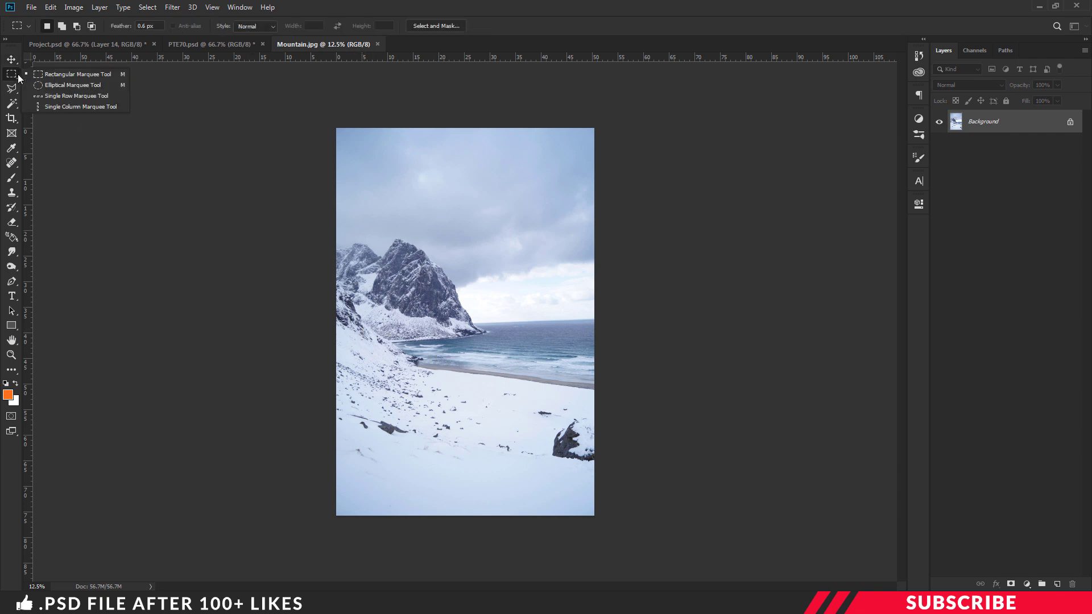
left_click(67, 74)
left_click_drag(335, 220, 336, 336)
left_click_drag(389, 296, 498, 361)
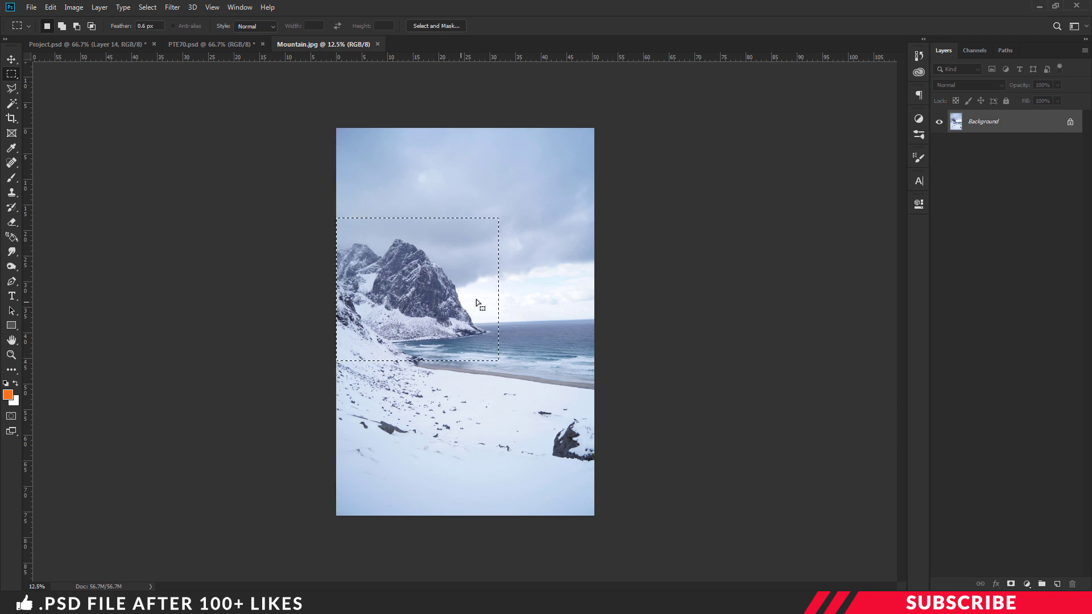
left_click(52, 8)
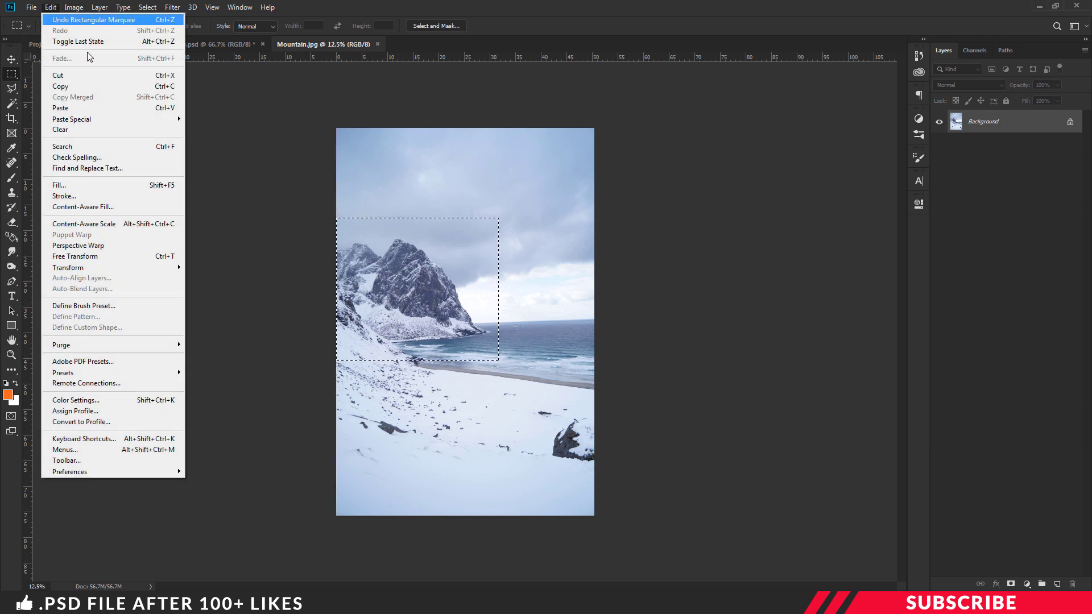
left_click(104, 90)
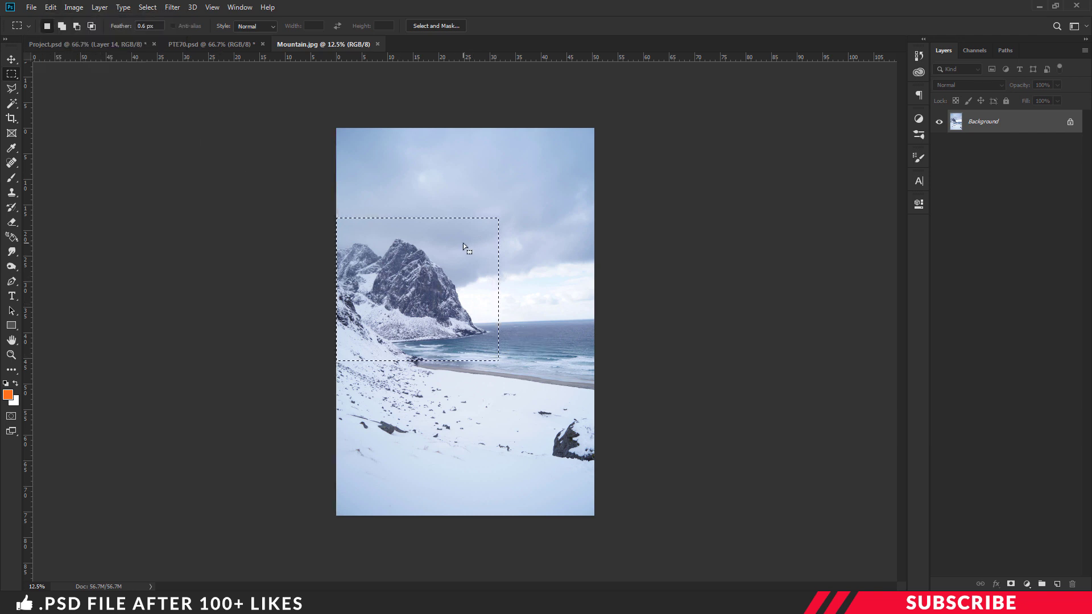
Paste the copied mountain into the Project composite.
left_click(103, 45)
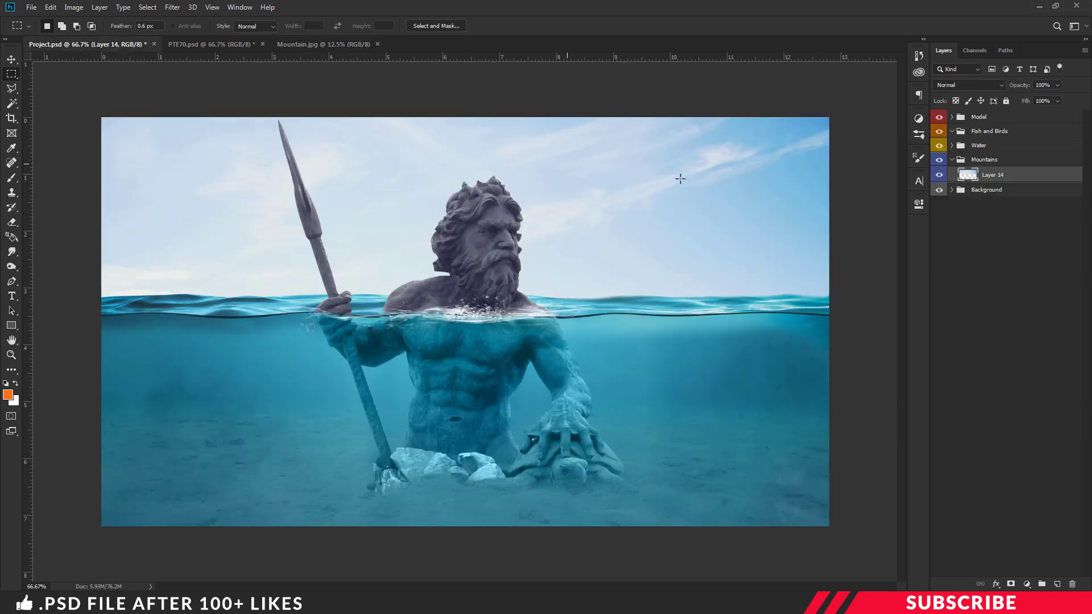
key("ctrl+v")
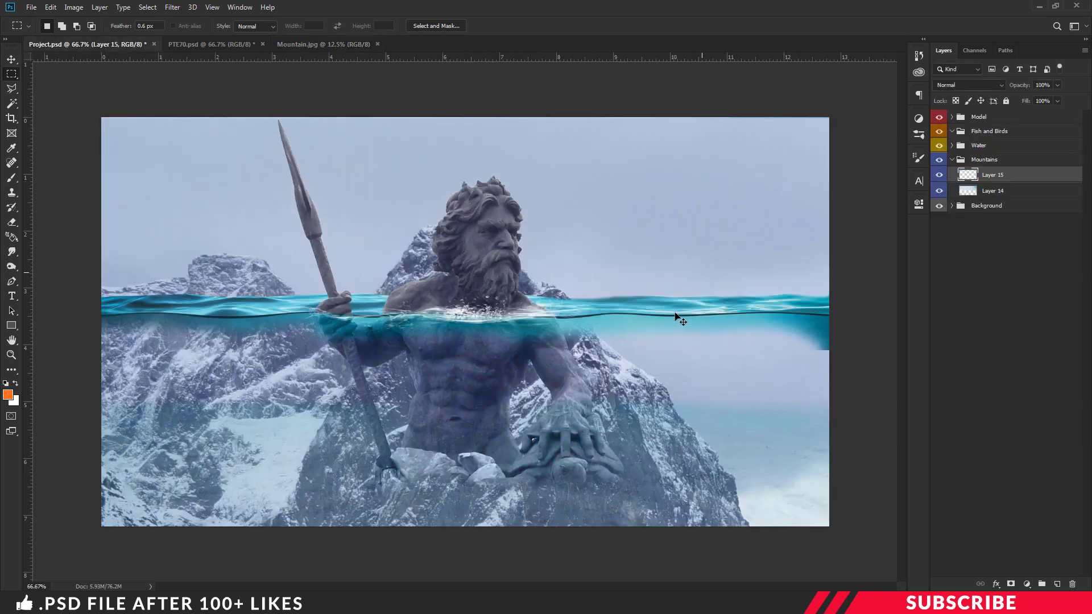
key("ctrl+t")
key("ctrl+minus")
key("ctrl+minus")
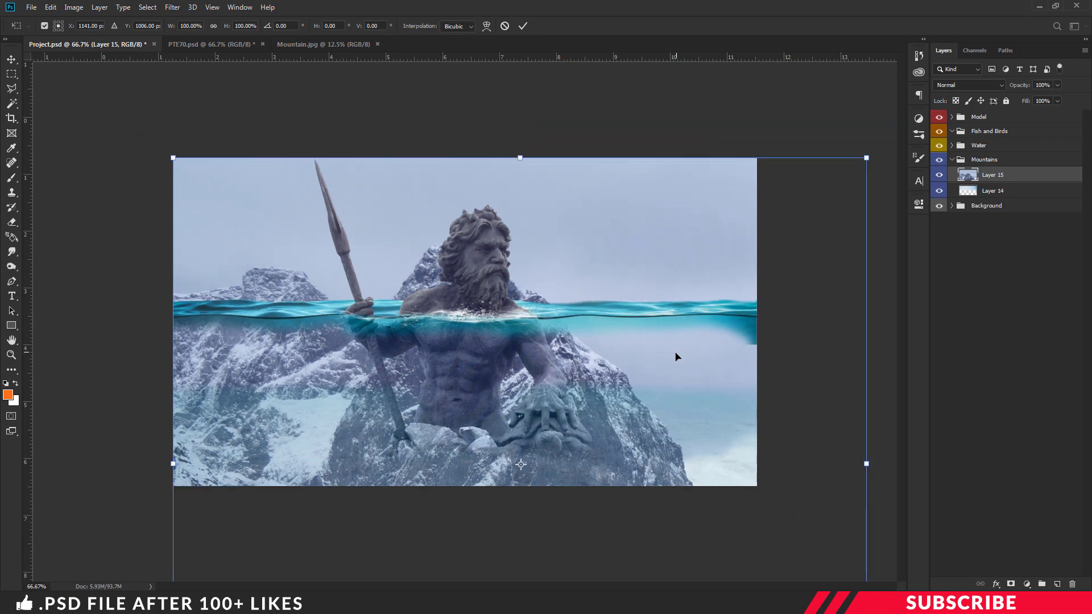
key("Return")
key("m")
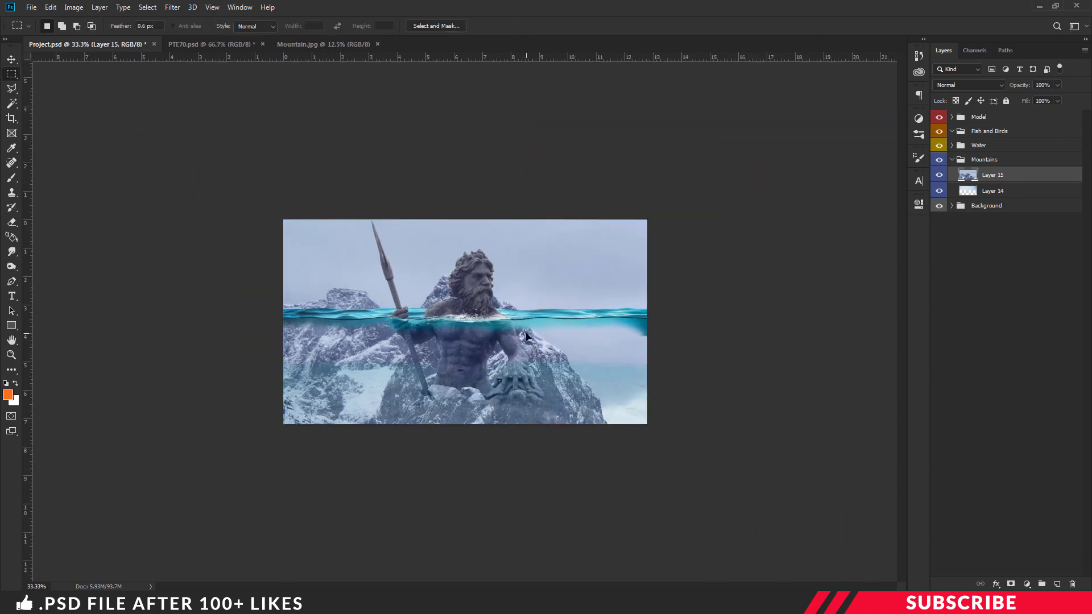
left_click(51, 7)
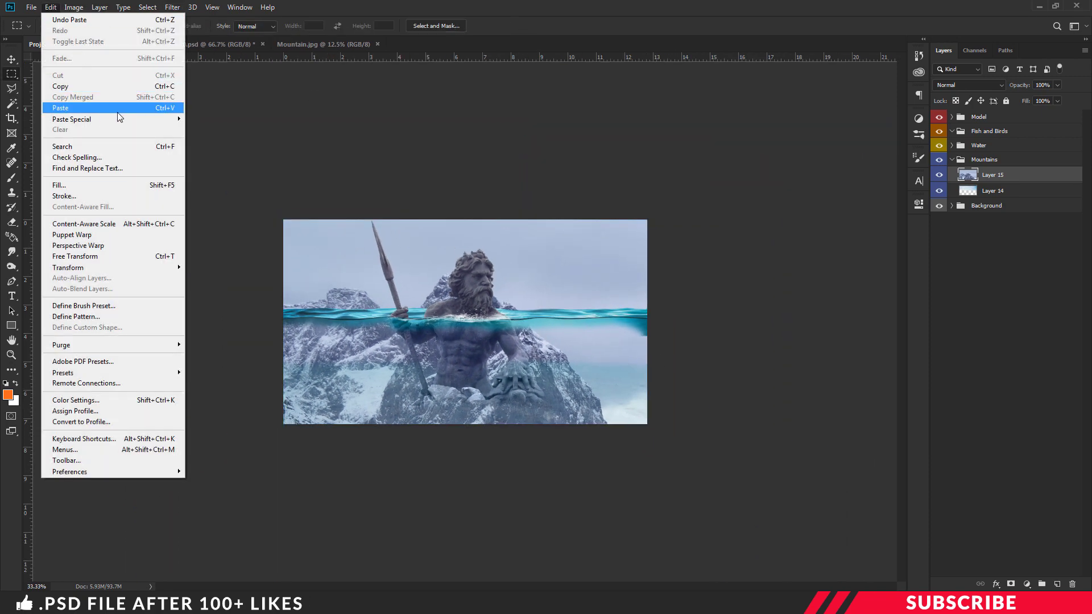
key("Escape")
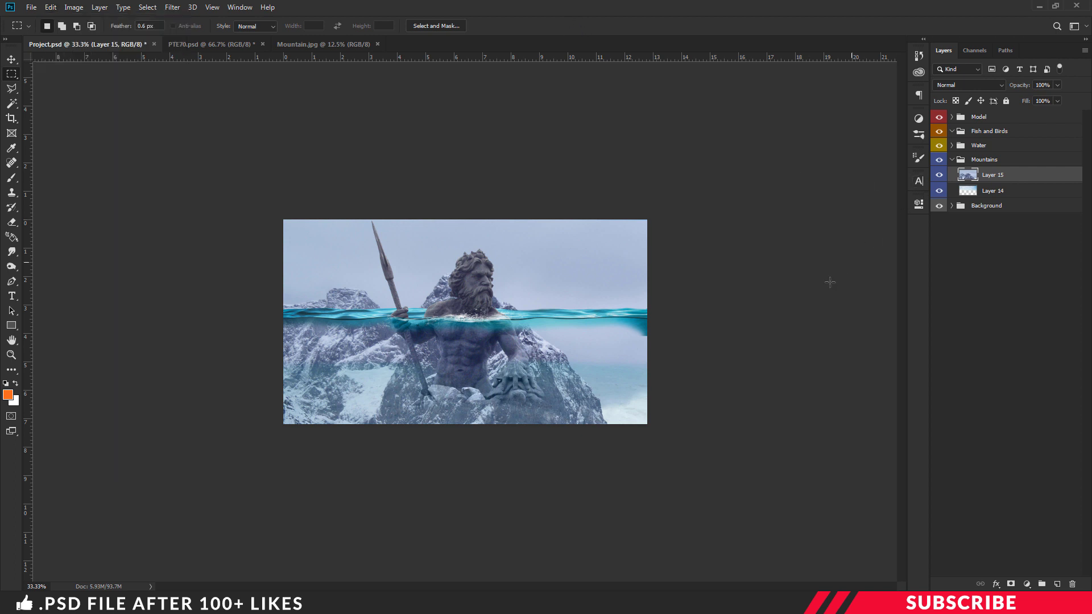
Scale the mountain to about 28% and place it at the upper left above the water.
key("ctrl+t")
key("ctrl+minus")
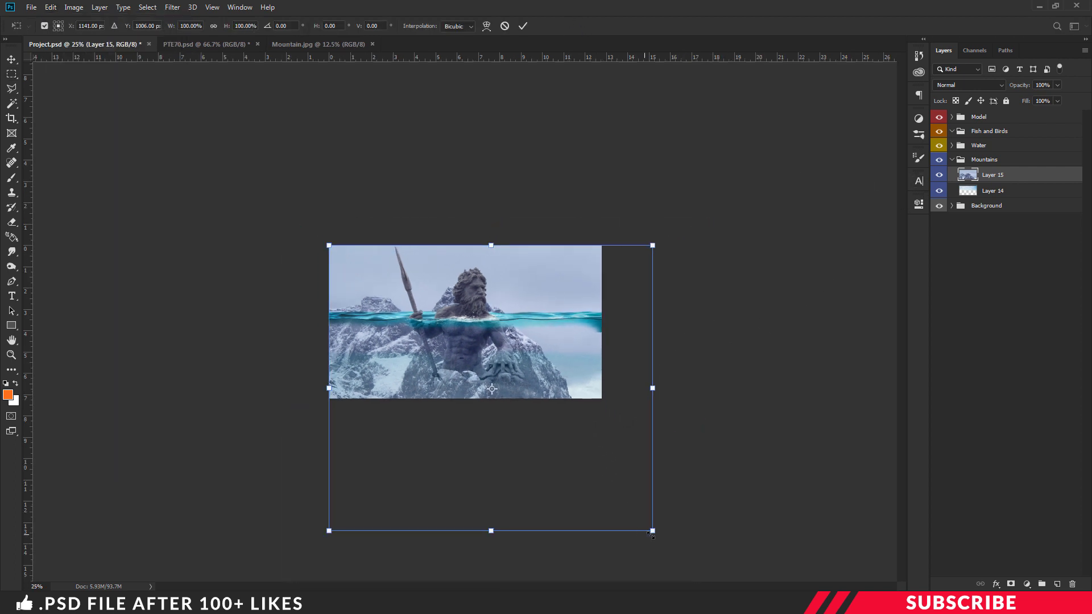
left_click_drag(652, 530, 430, 281)
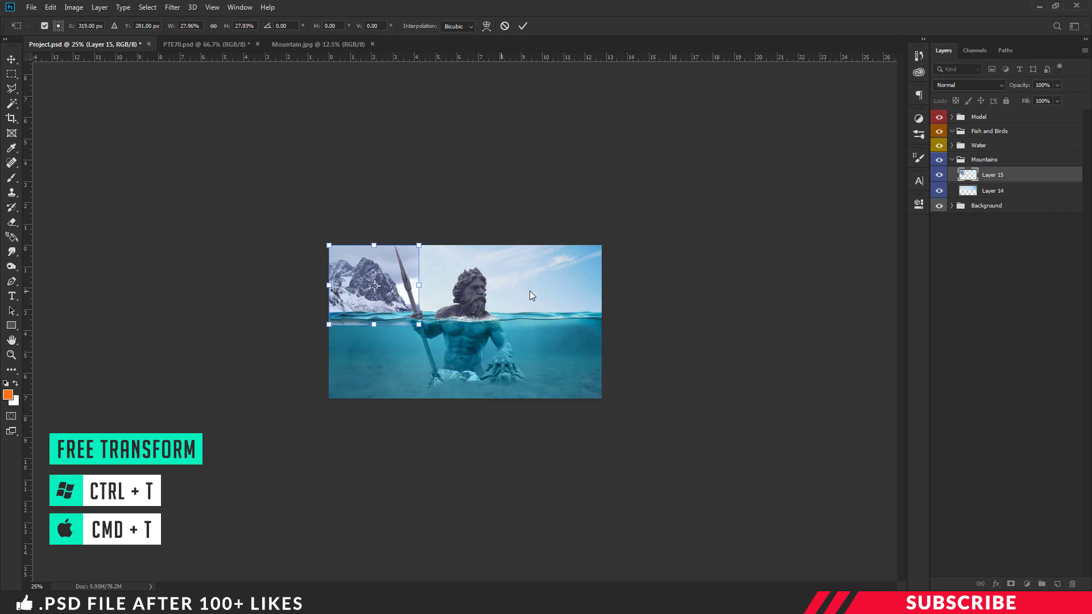
key("ctrl+plus")
key("ctrl+plus")
key("ctrl+plus")
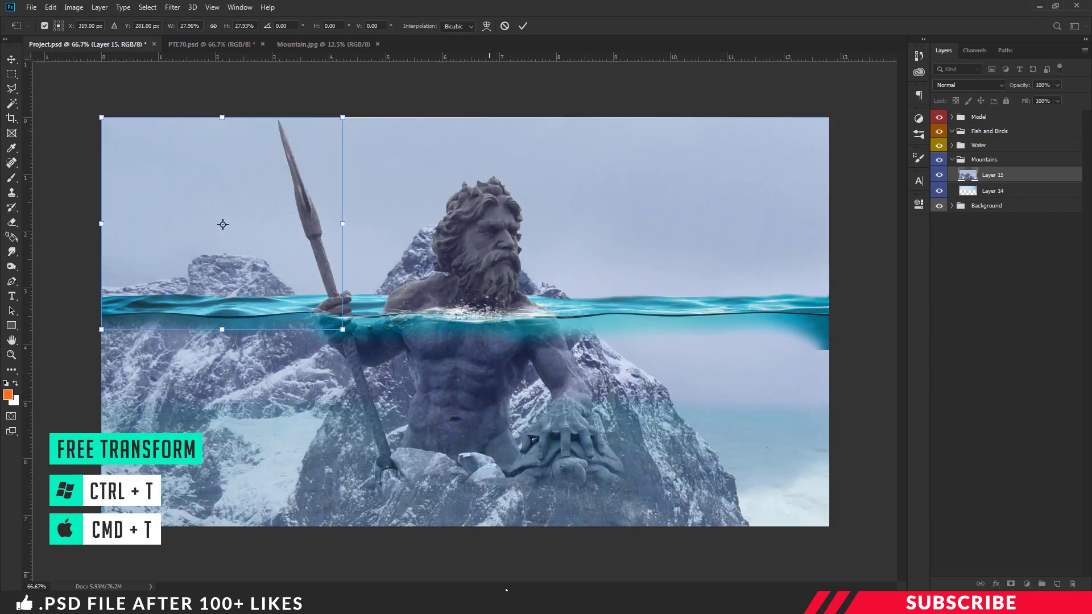
left_click_drag(250, 251, 180, 247)
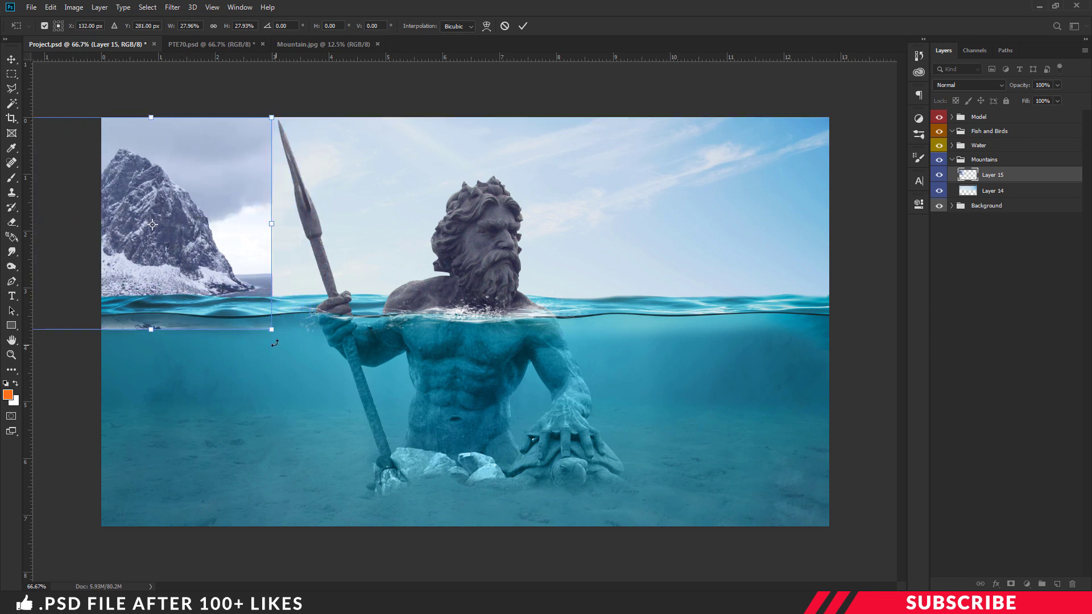
left_click_drag(262, 325, 253, 296)
key("Return")
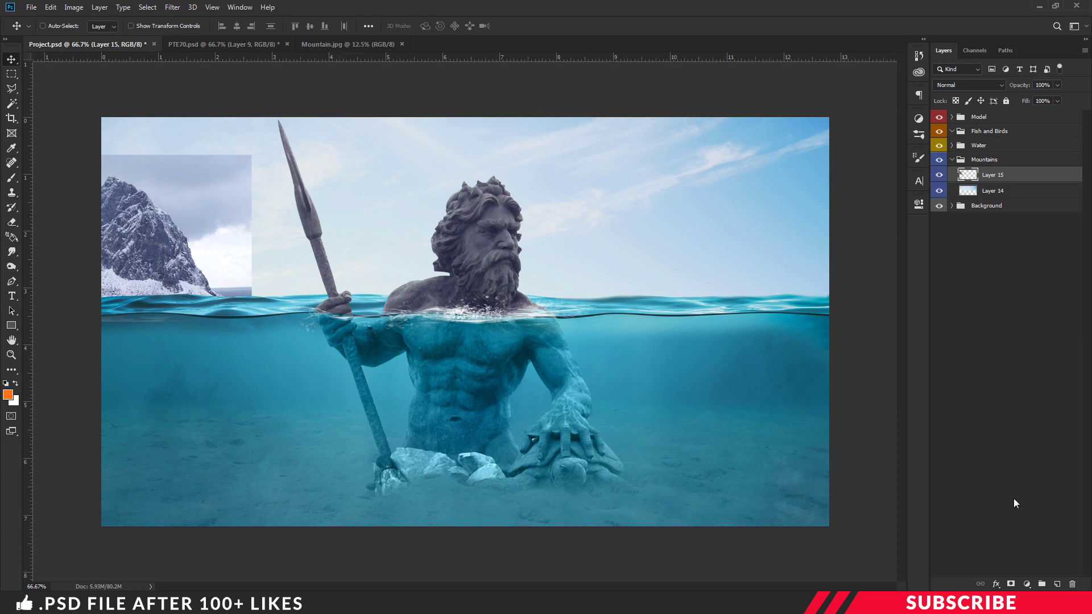
Add a layer mask to Layer 15 with pure black as the foreground colour.
left_click(1012, 586)
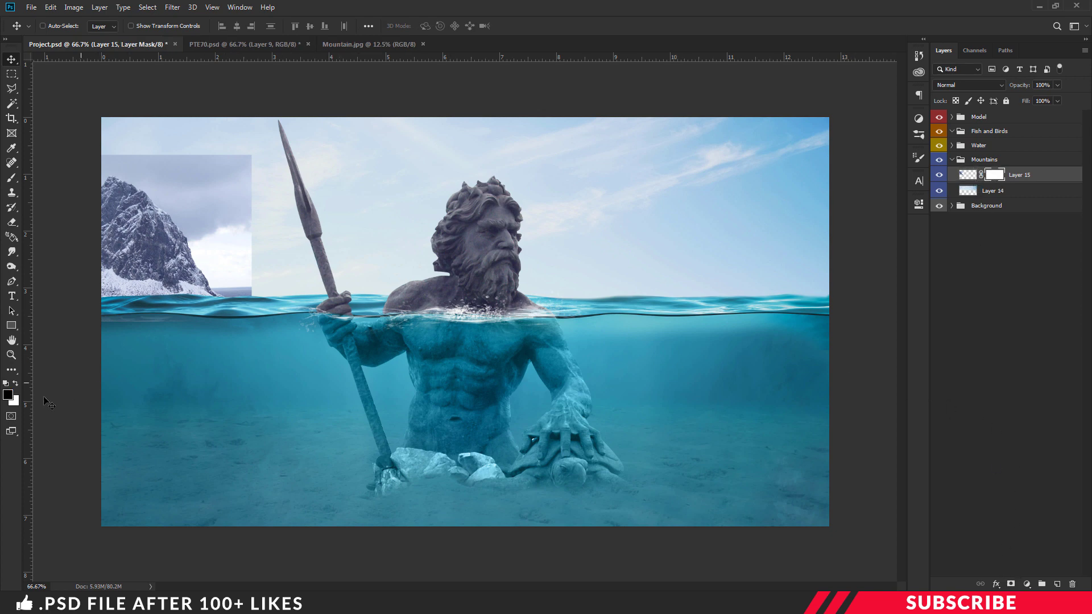
left_click(8, 394)
left_click(974, 265)
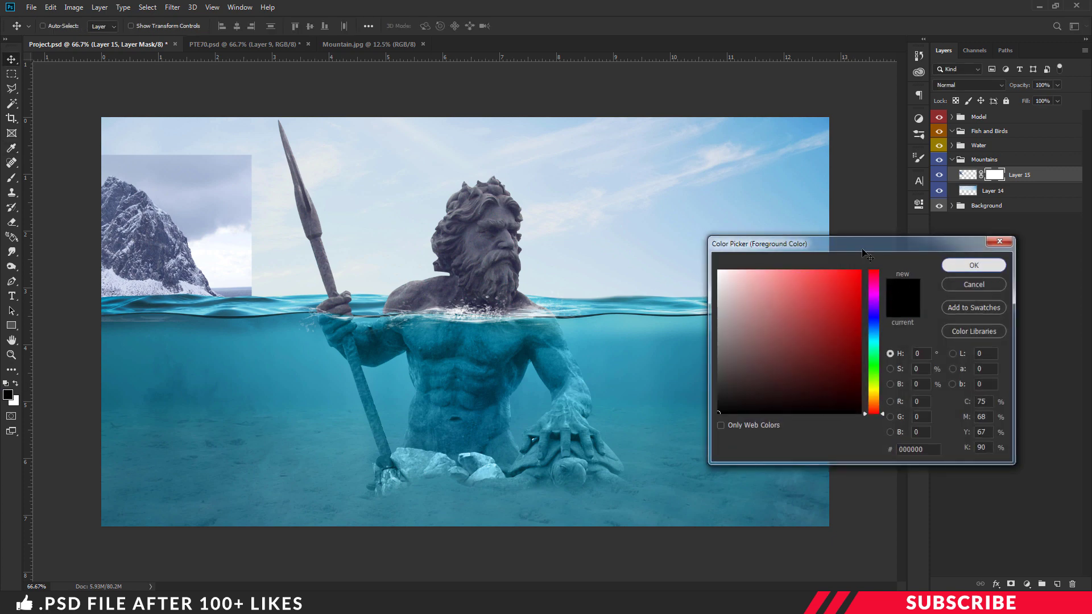
Paint on the mask with a soft round brush to hide the mountain photo's hard edges.
key("b")
right_click(11, 177)
left_click(59, 178)
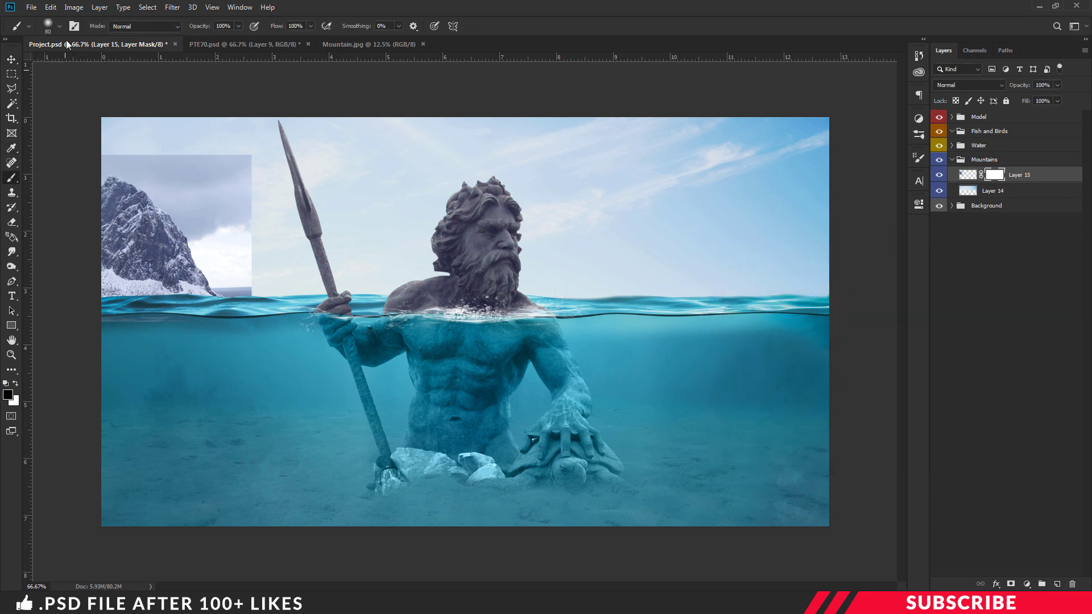
left_click(59, 26)
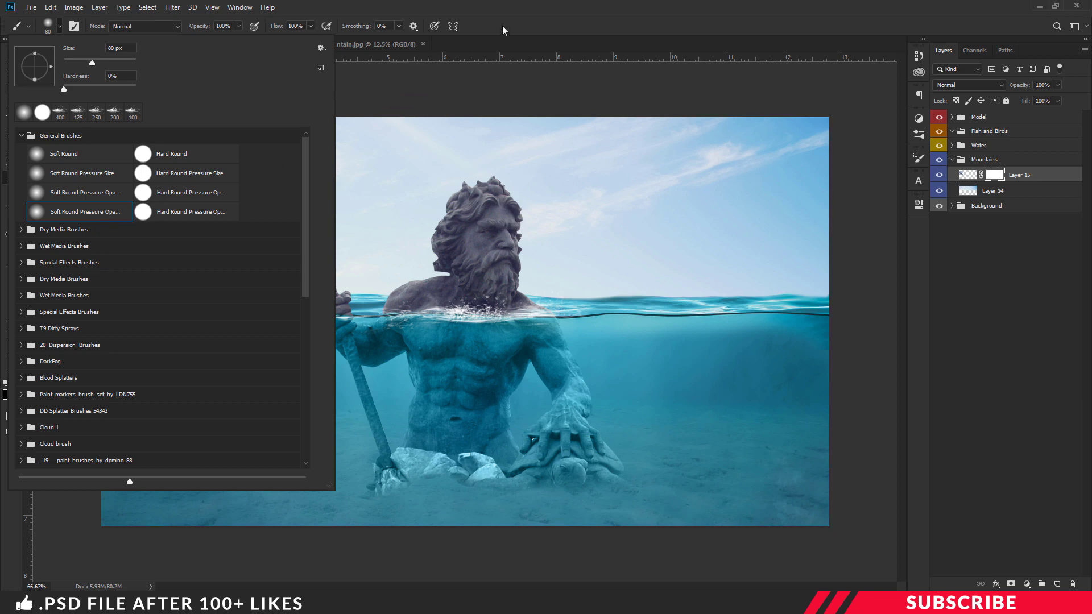
double_click(95, 215)
mouse_move(116, 153)
left_mouse_down()
mouse_move(240, 161)
mouse_move(249, 305)
mouse_move(232, 284)
mouse_move(216, 149)
mouse_move(216, 196)
mouse_move(114, 155)
mouse_move(187, 211)
mouse_move(220, 255)
mouse_move(231, 299)
mouse_move(192, 163)
left_mouse_up()
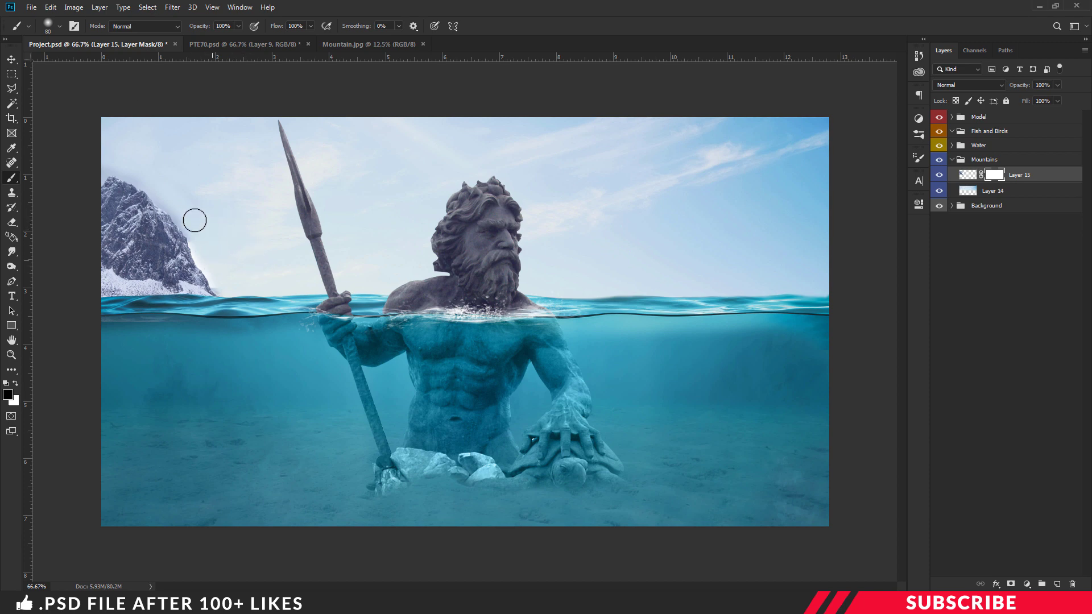
left_click(59, 25)
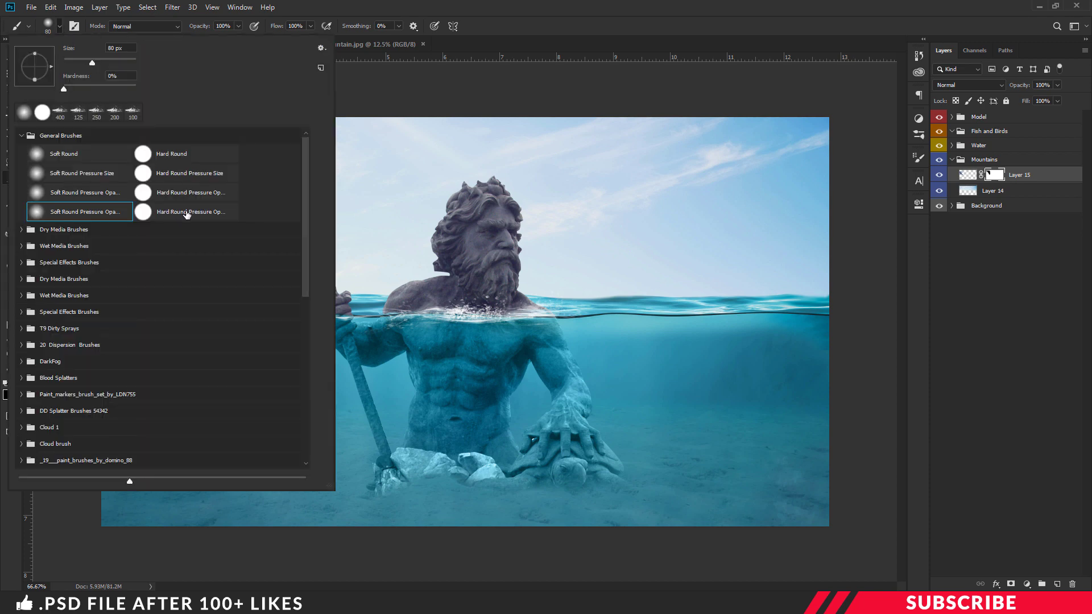
key("Return")
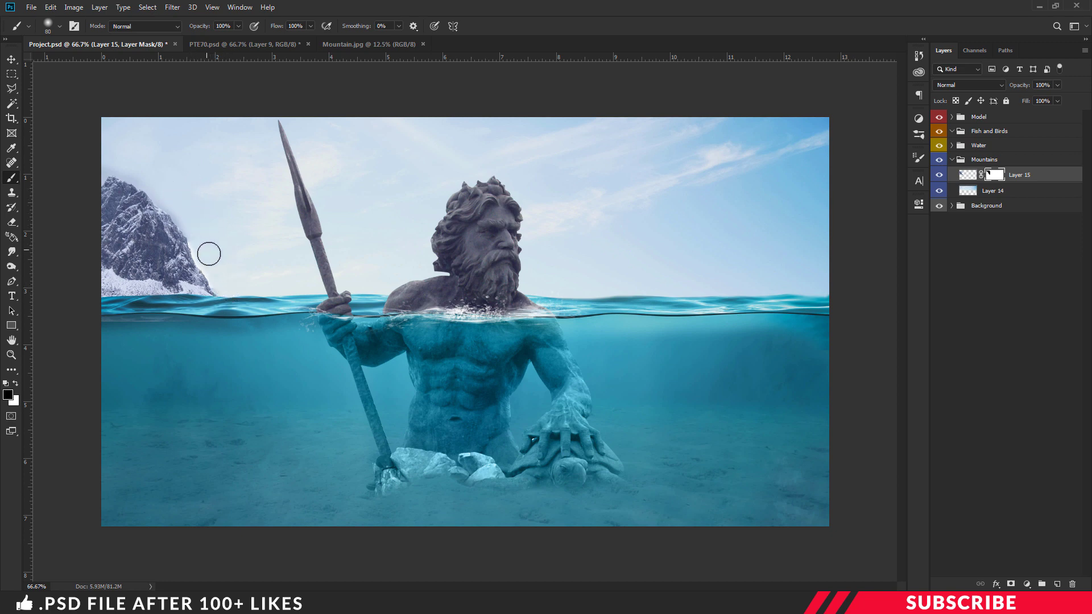
Return to the Move tool and switch to the Mountain.jpg document.
key("ctrl+2")
key("v")
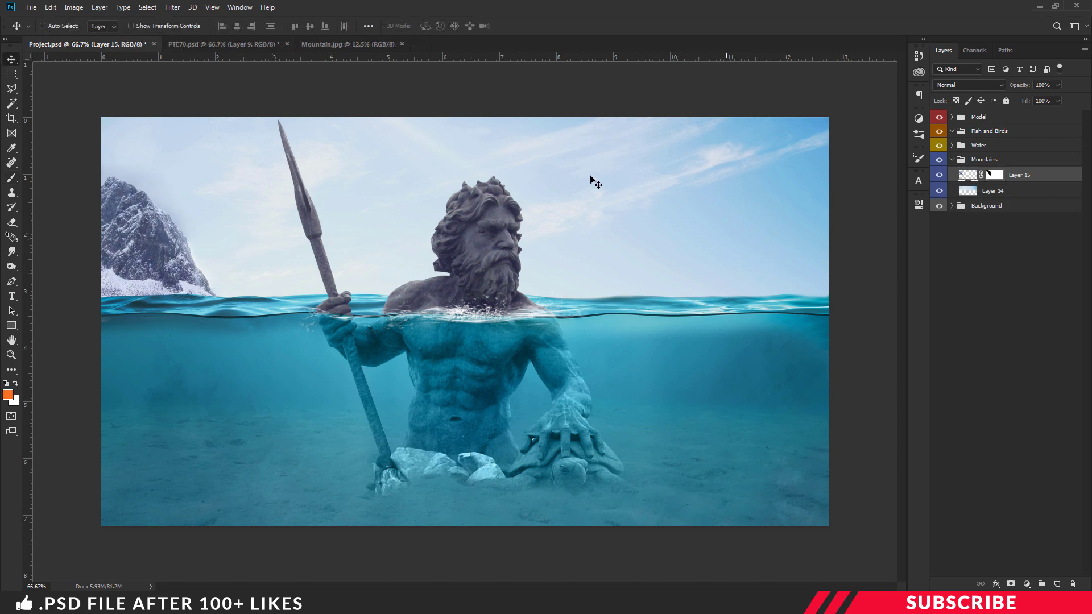
left_click(350, 45)
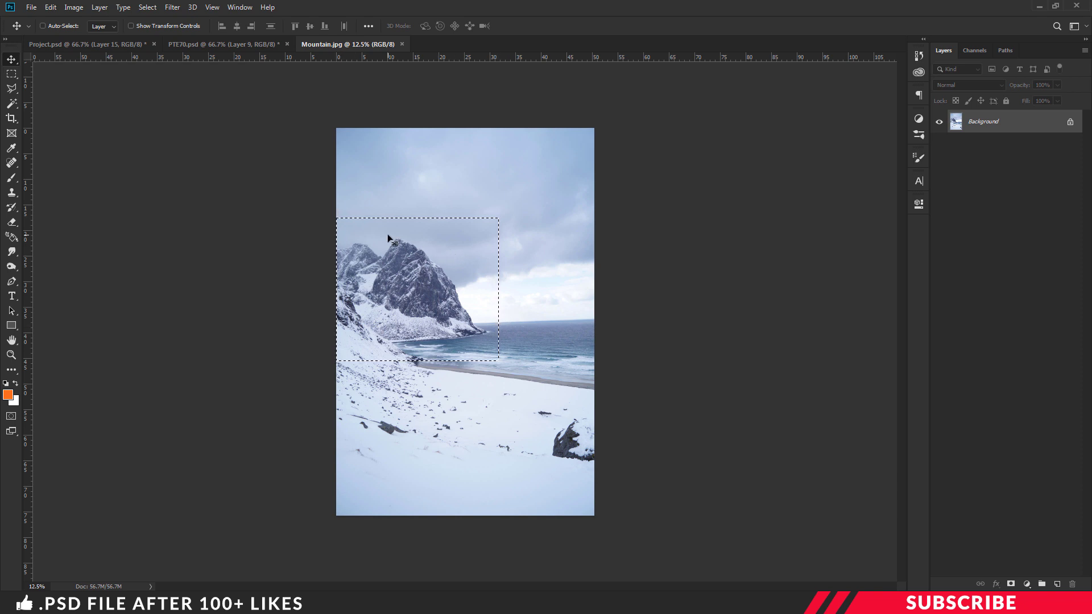
Copy the selected mountain from Mountain.jpg and paste it into Project.psd above Layer 15.
left_click(53, 8)
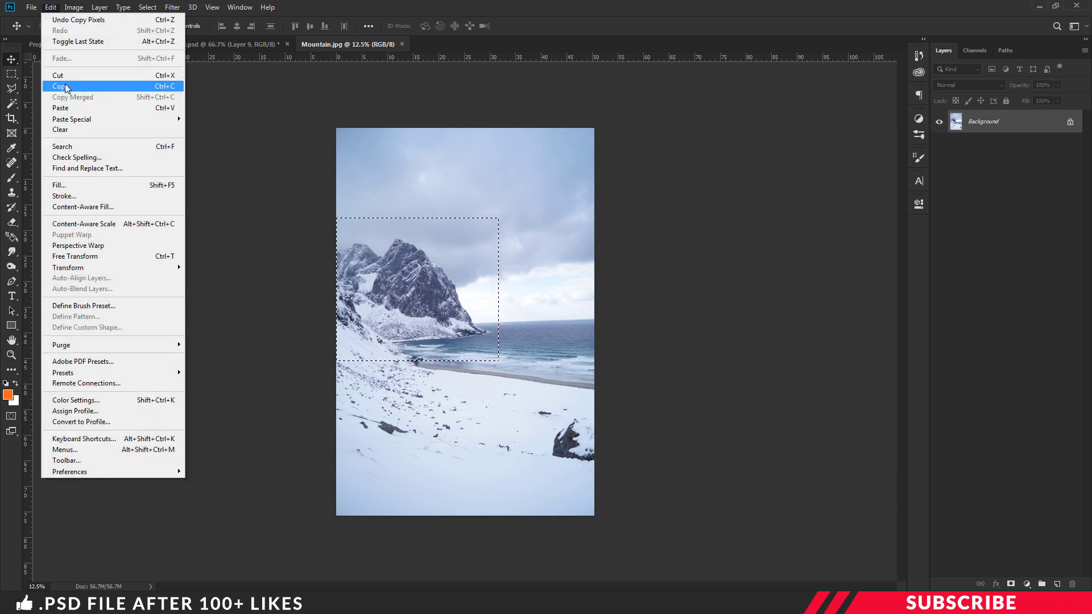
left_click(59, 87)
left_click(127, 44)
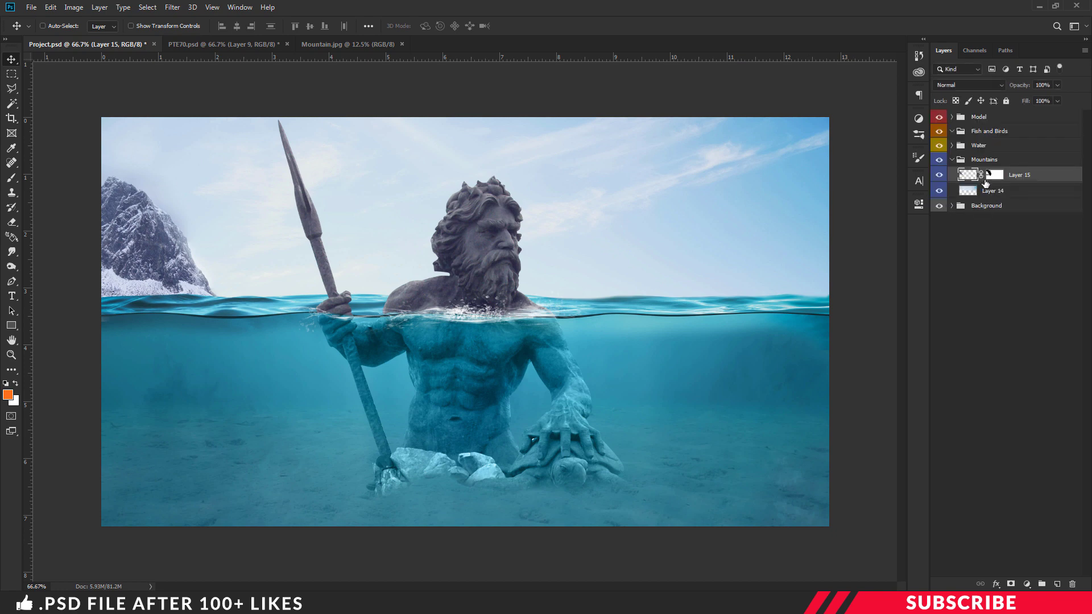
left_click_drag(1000, 181, 1001, 186)
key("ctrl+v")
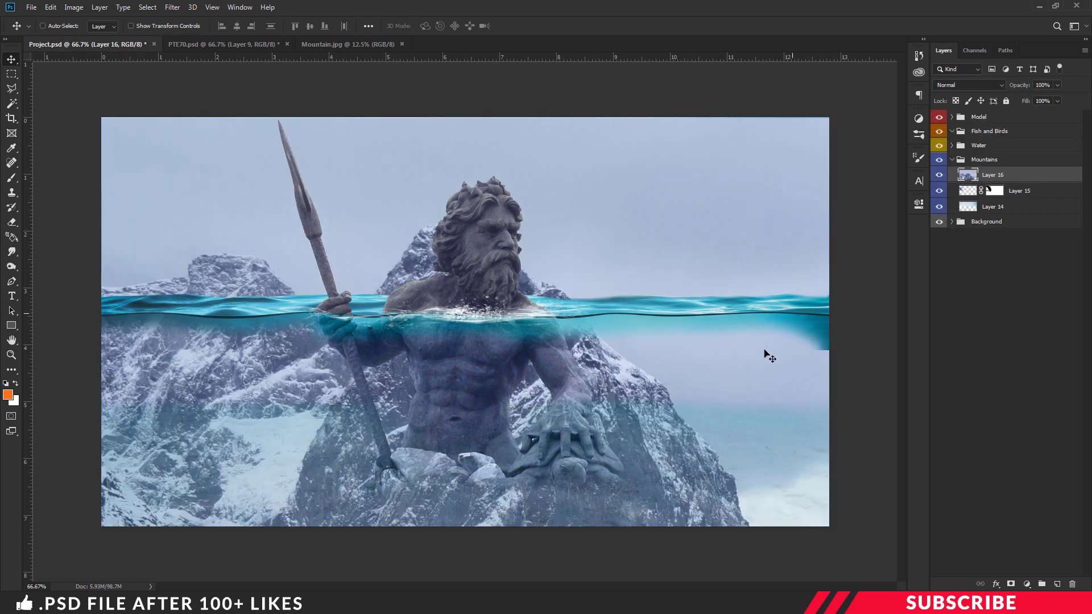
Scale the pasted mountain down, flip it horizontally and place it at the right edge.
key("ctrl+t")
key("ctrl+minus")
key("ctrl+minus")
key("ctrl+minus")
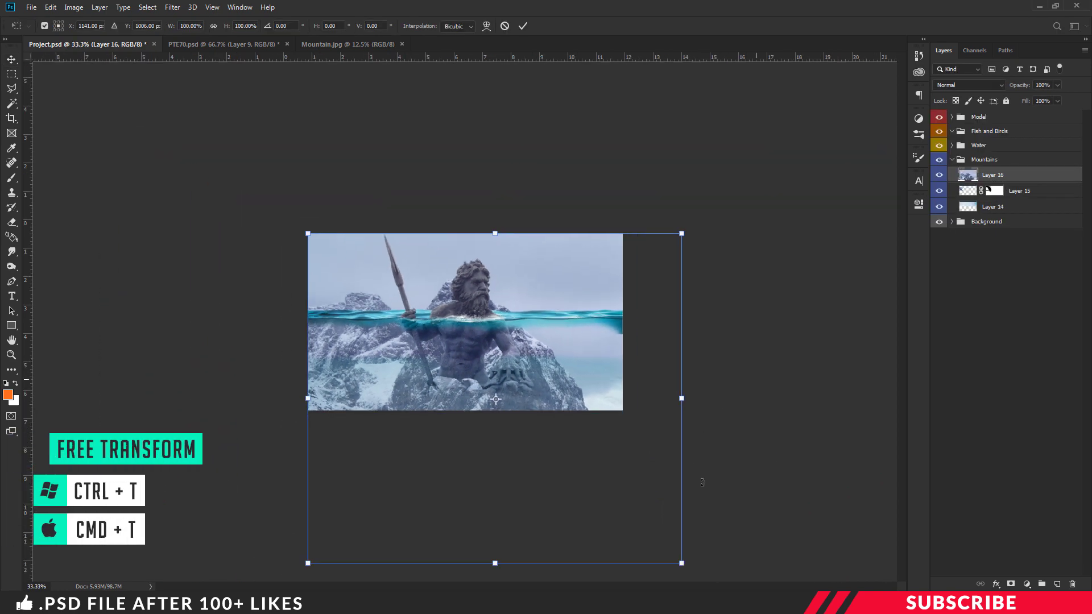
left_click_drag(652, 531, 586, 312)
key("ctrl+plus")
key("ctrl+plus")
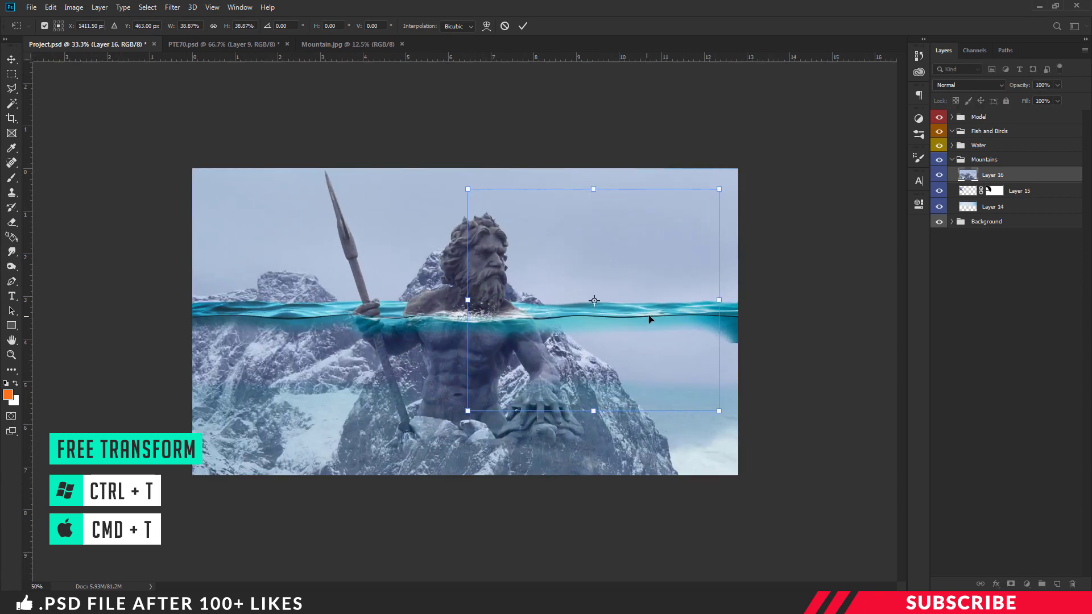
key("ctrl+plus")
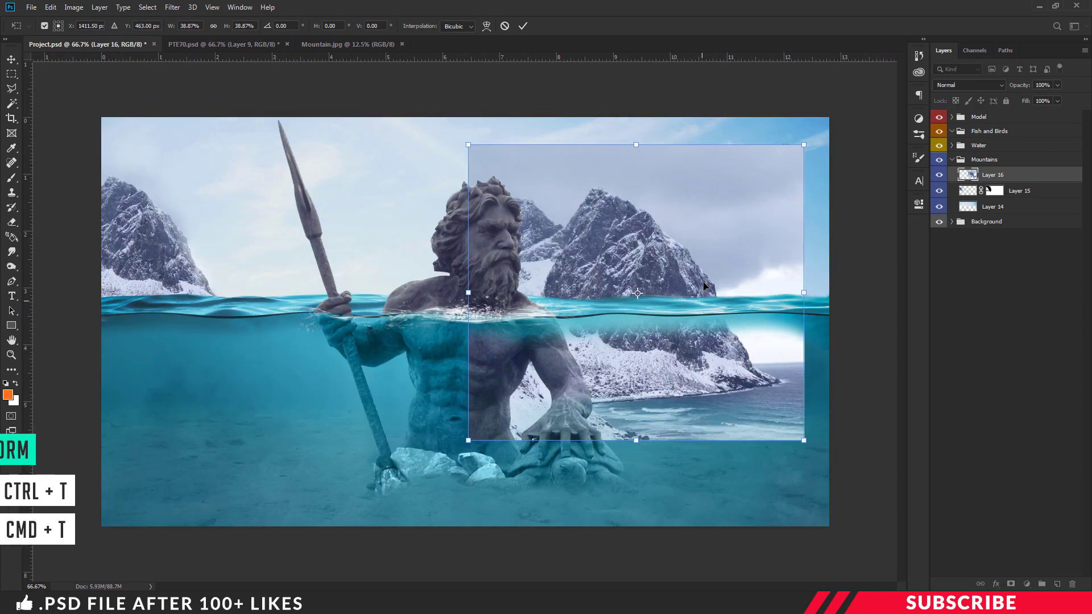
right_click(697, 244)
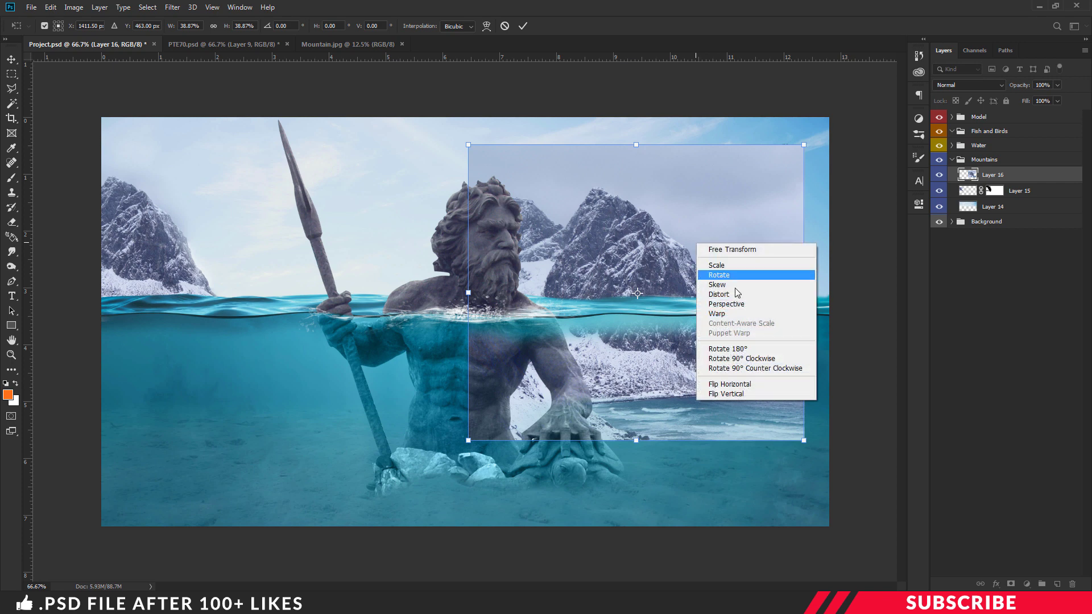
left_click(740, 386)
left_click_drag(662, 340, 810, 270)
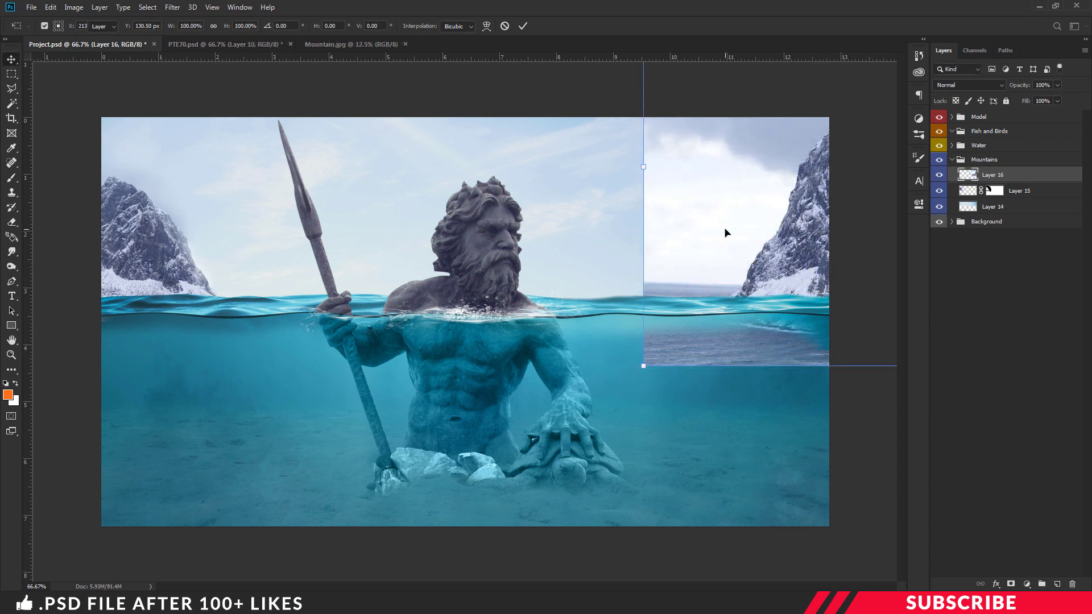
key("Return")
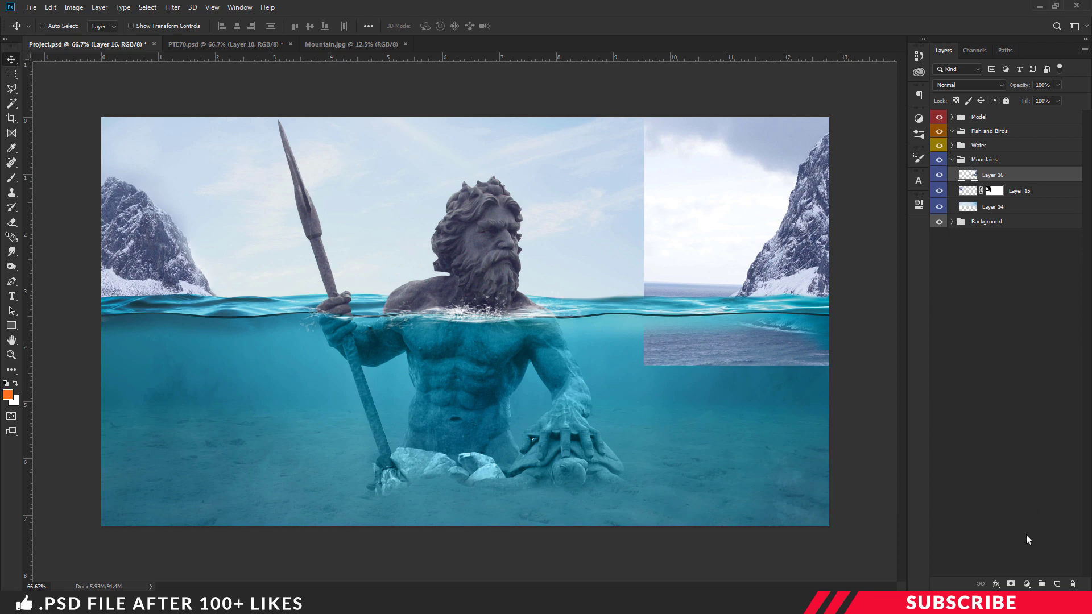
Add a layer mask to Layer 16 with black as the foreground colour.
left_click(1012, 585)
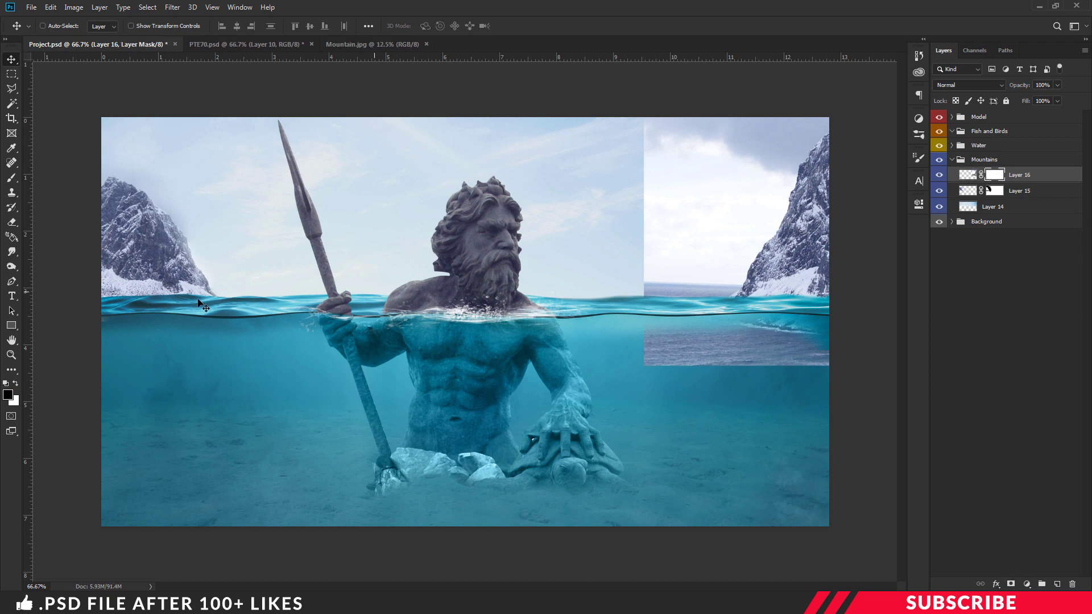
left_click(8, 394)
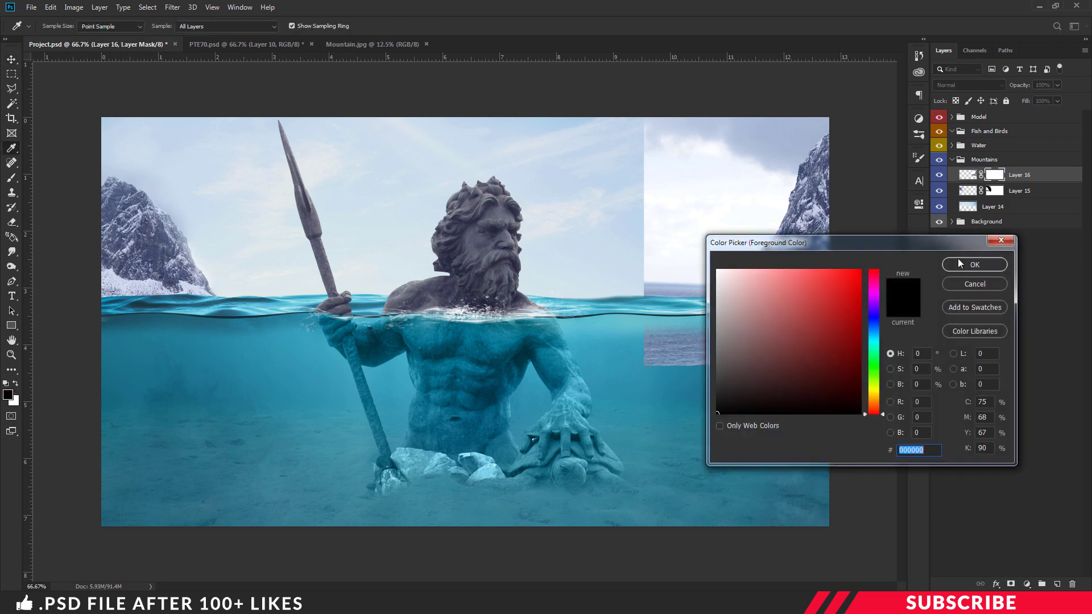
left_click(974, 279)
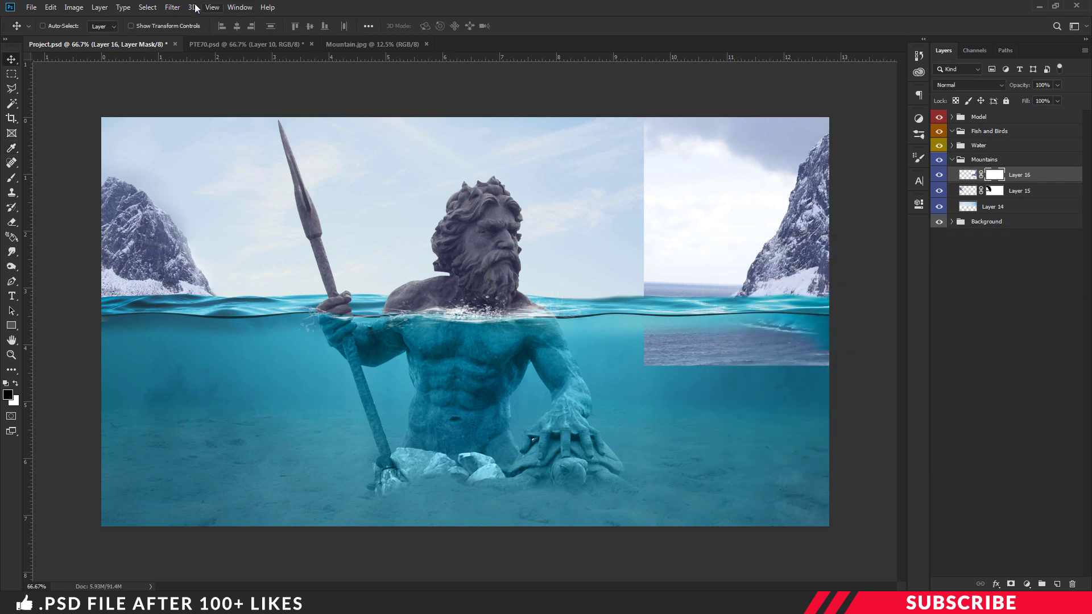
Paint out the right photo's leftover sky and sea with a hard round brush.
key("b")
left_click(61, 26)
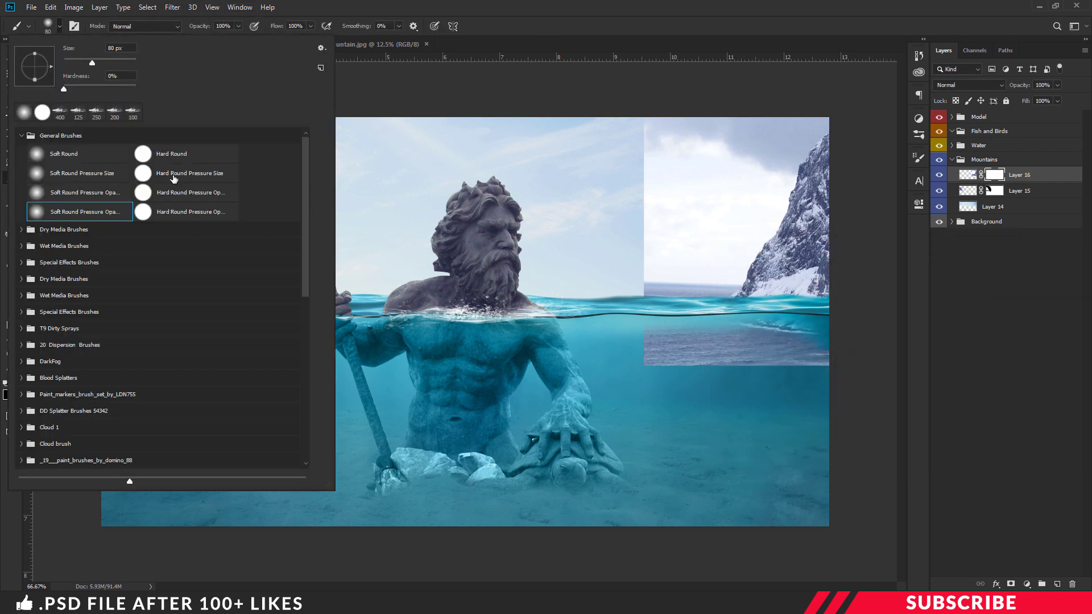
left_click(194, 216)
left_click(349, 164)
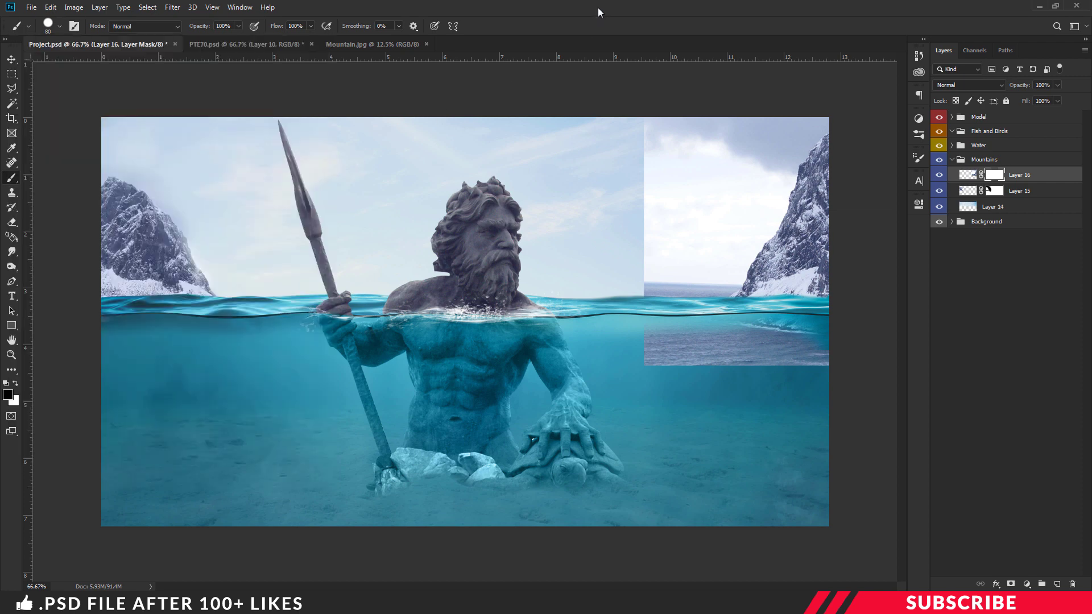
mouse_move(660, 117)
left_mouse_down()
mouse_move(654, 178)
mouse_move(642, 157)
mouse_move(735, 111)
mouse_move(736, 130)
mouse_move(651, 240)
mouse_move(655, 325)
mouse_move(691, 354)
mouse_move(838, 321)
mouse_move(696, 328)
mouse_move(833, 355)
mouse_move(637, 358)
mouse_move(670, 234)
mouse_move(641, 174)
mouse_move(694, 278)
mouse_move(723, 281)
mouse_move(827, 103)
mouse_move(680, 269)
mouse_move(742, 203)
mouse_move(739, 260)
mouse_move(811, 135)
mouse_move(776, 176)
mouse_move(787, 188)
mouse_move(772, 218)
mouse_move(731, 262)
left_mouse_up()
key("bracketleft")
key("bracketleft")
key("bracketleft")
key("bracketleft")
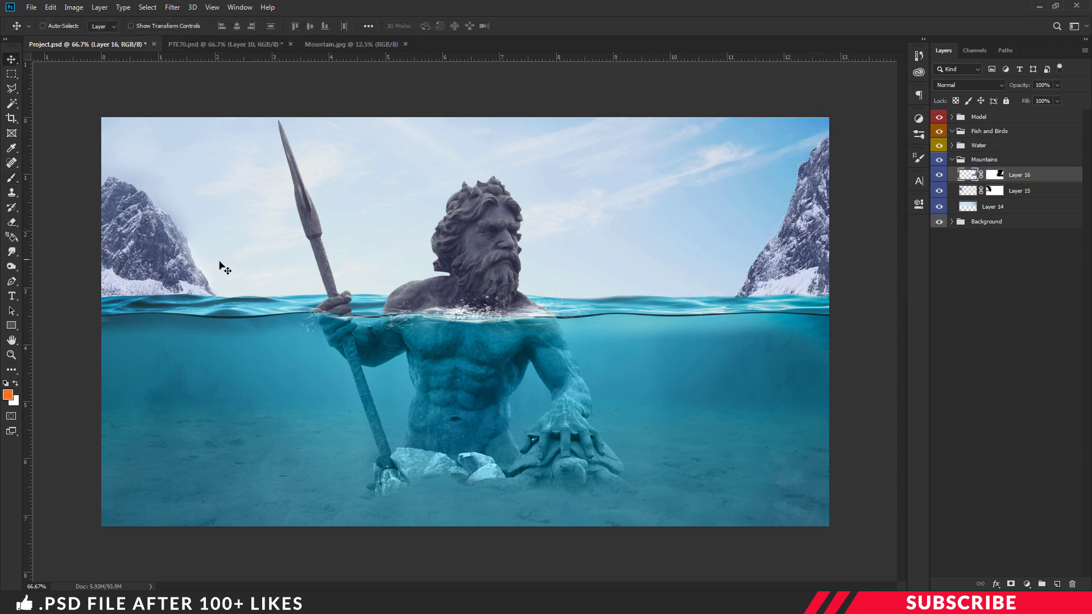
left_click(1044, 194)
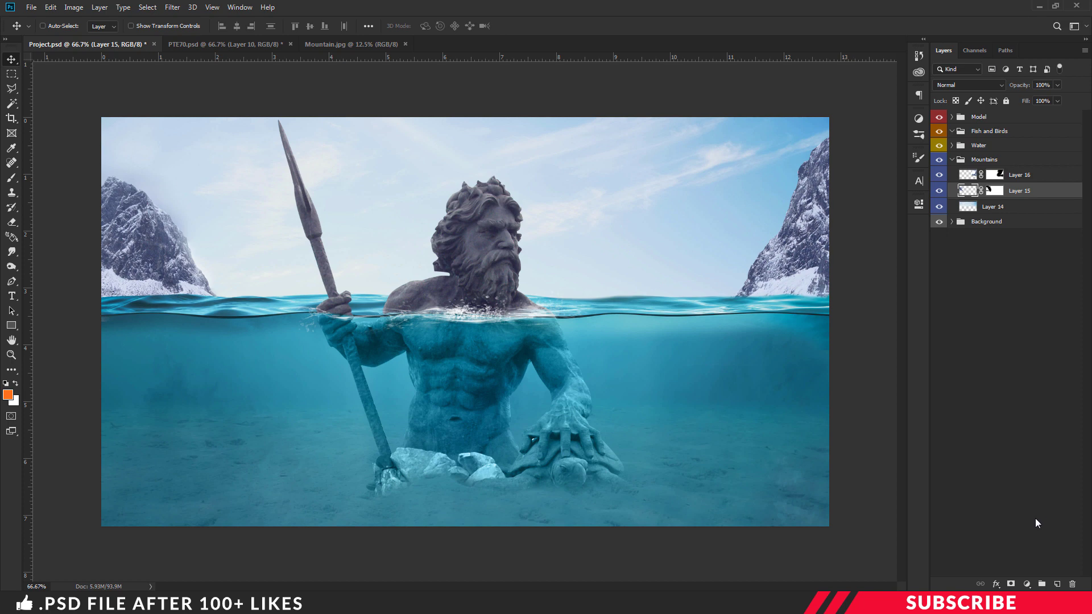
Add a Vibrance adjustment clipped to Layer 15 and set Vibrance to 5.
left_click(1028, 584)
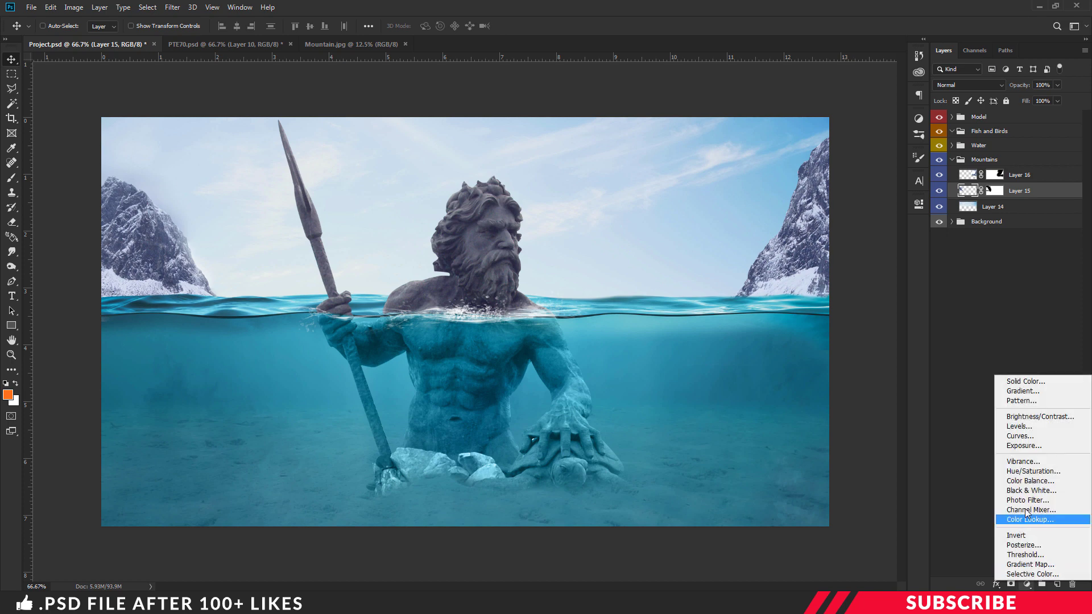
left_click(1010, 463)
right_click(1045, 196)
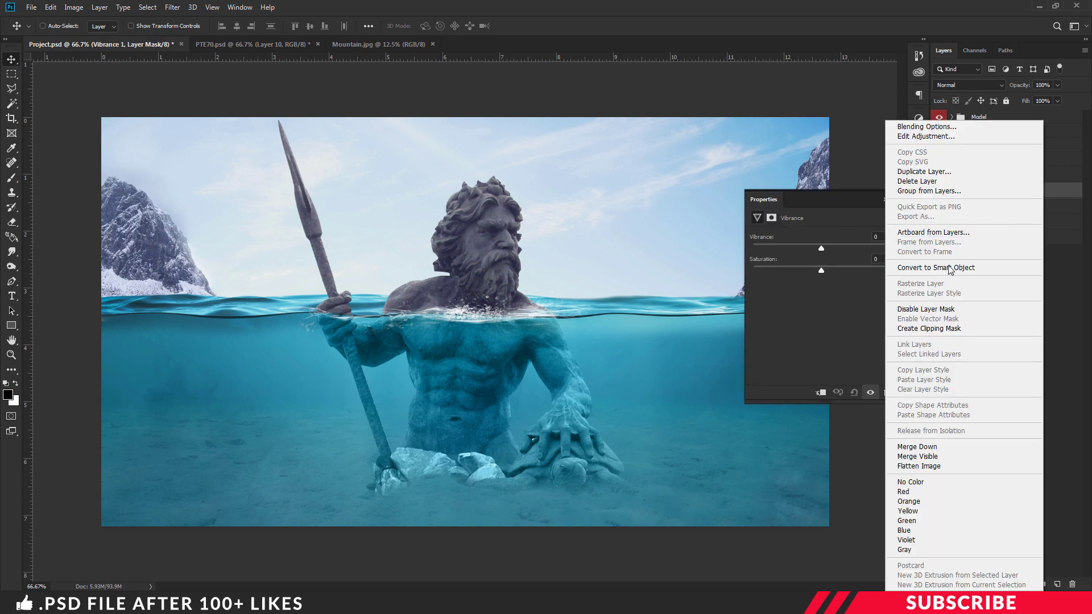
left_click(967, 328)
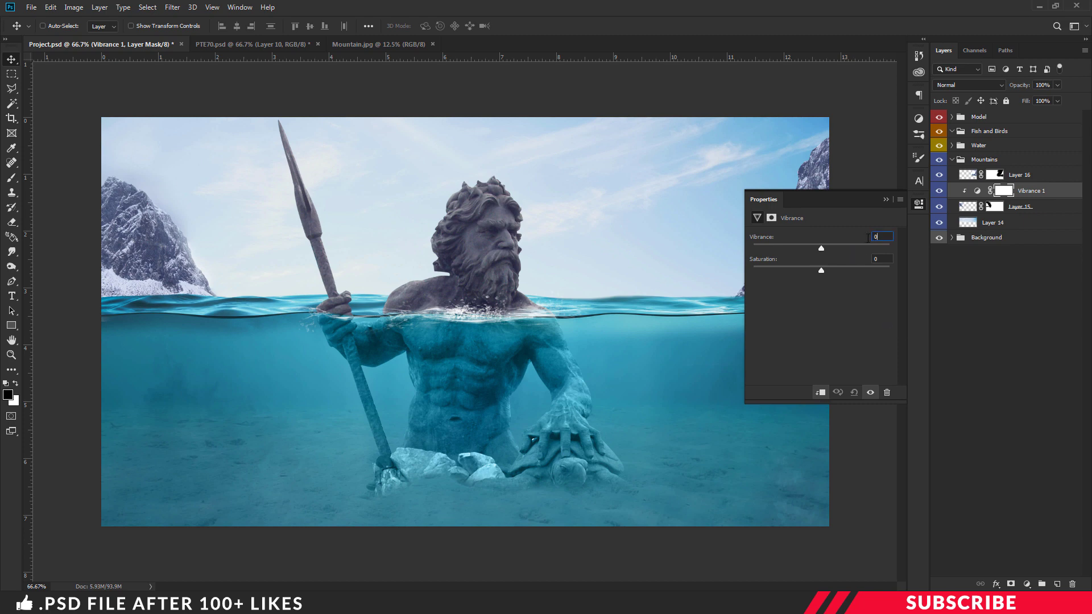
type("5")
Add a Curves adjustment clipped to the left mountain layer.
left_click(920, 206)
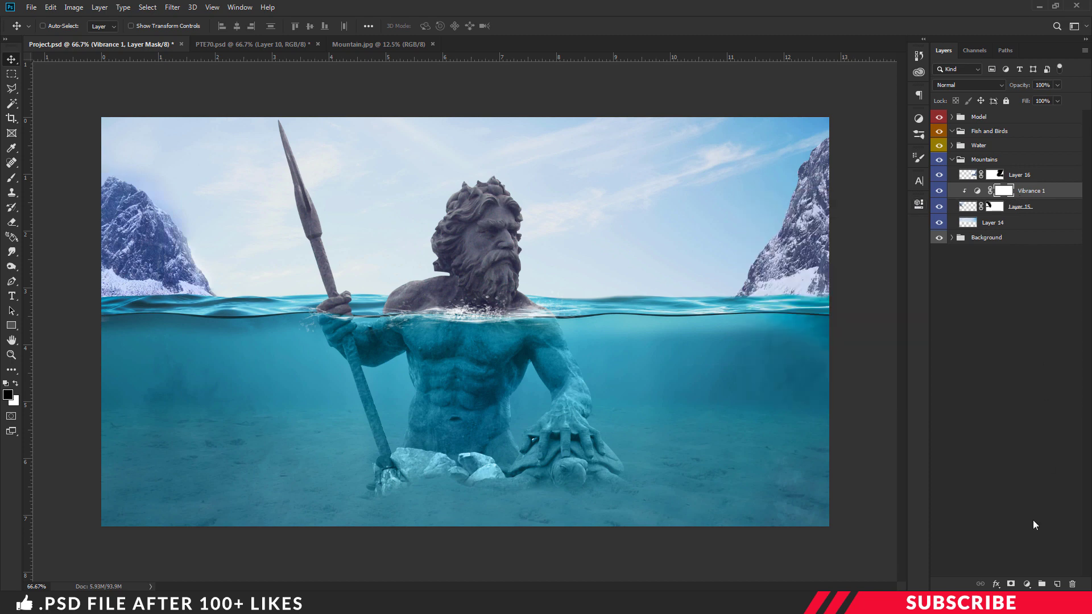
left_click(1029, 586)
left_click(1026, 439)
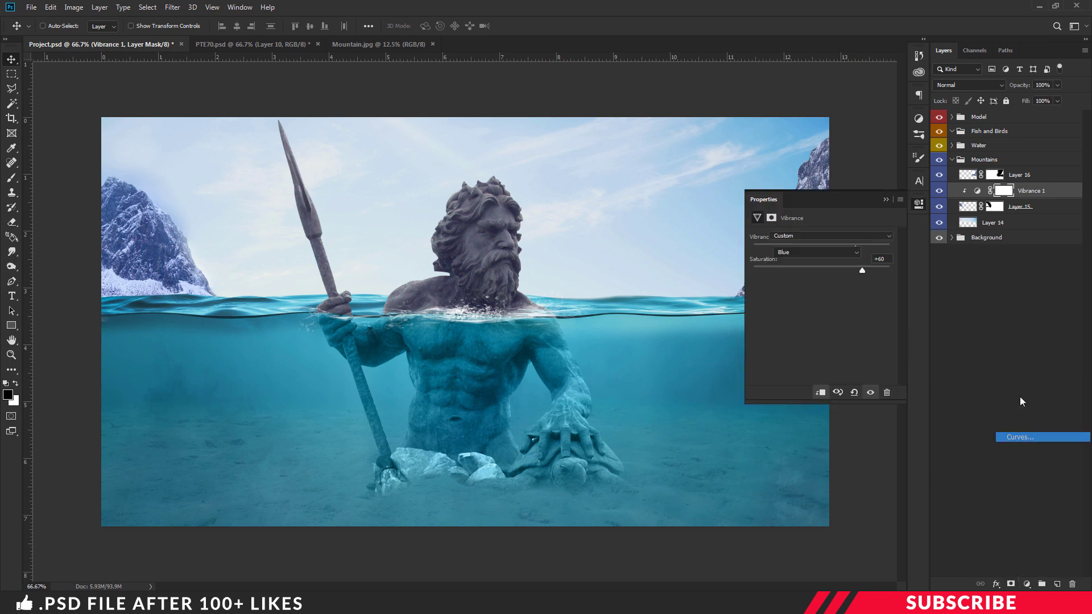
left_click(1052, 198, "alt")
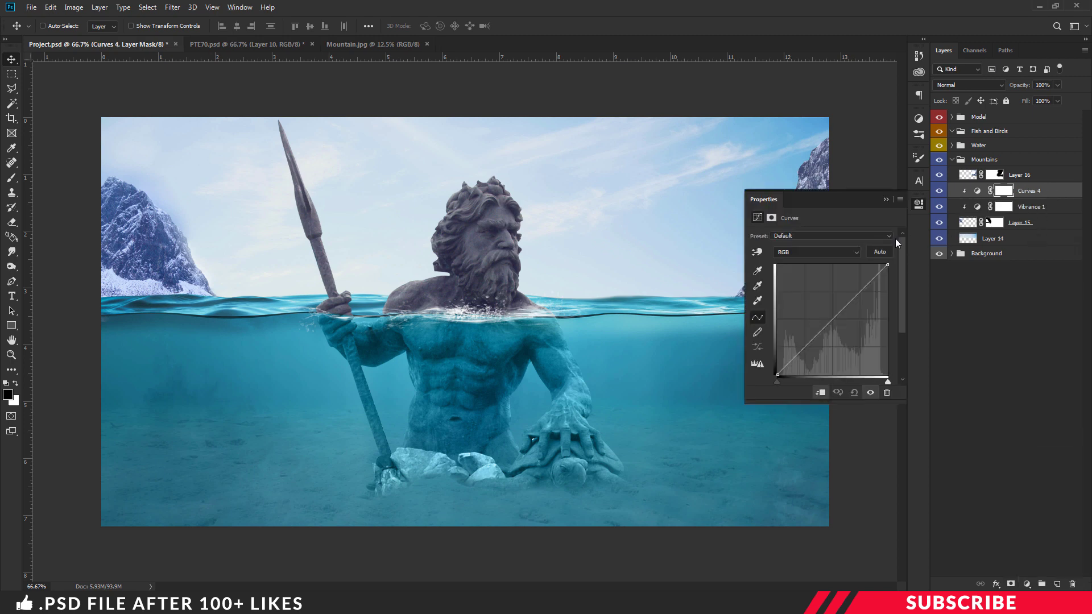
Raise the shadows slightly in the Curves Blue and Green channels.
left_click(845, 251)
left_click(805, 288)
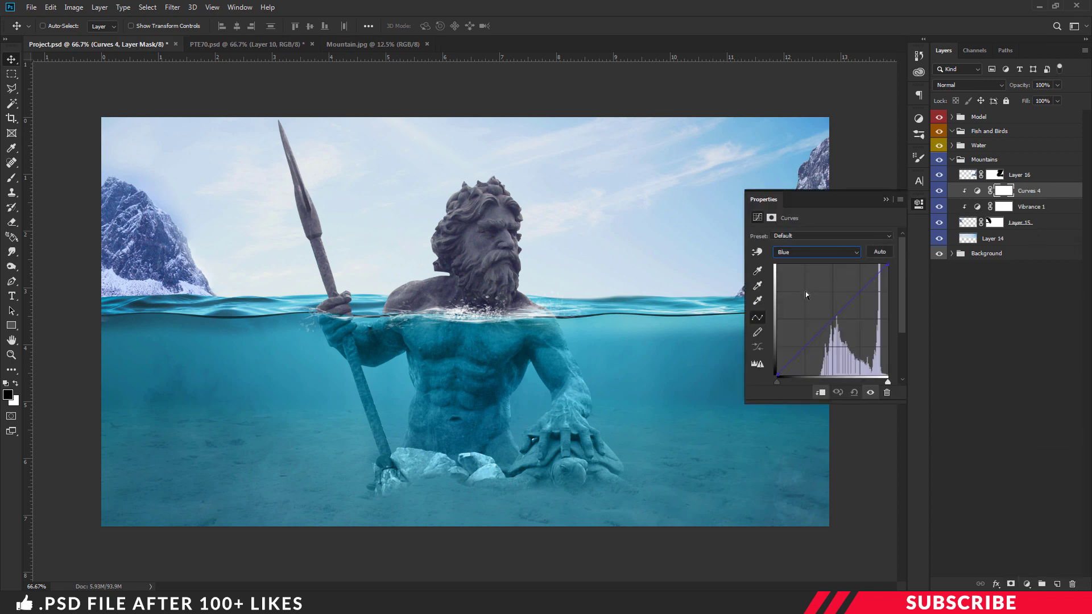
left_click_drag(779, 373, 777, 369)
left_click(844, 252)
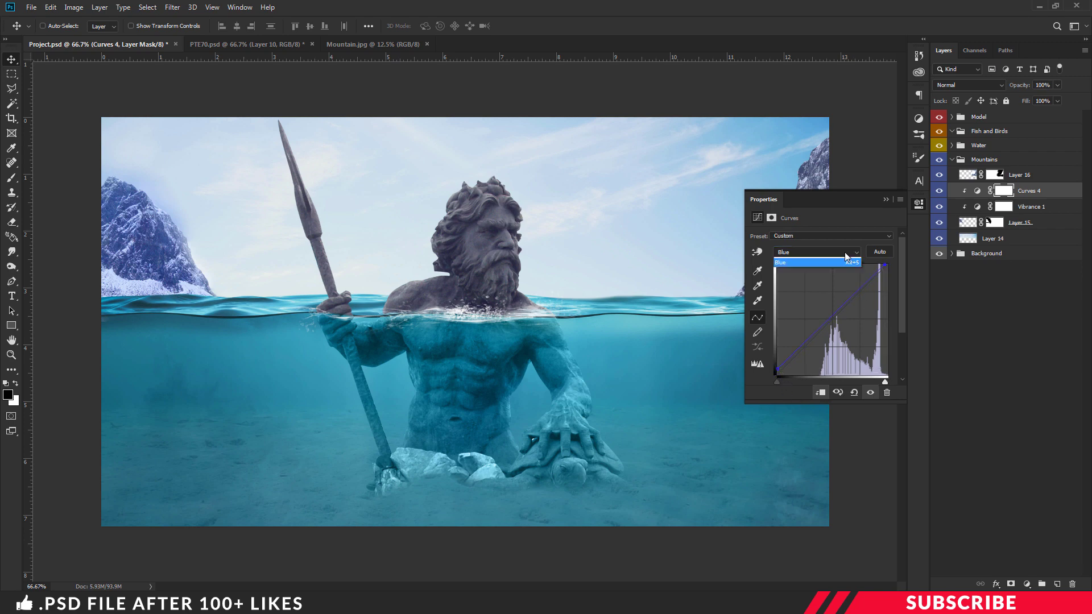
left_click(804, 278)
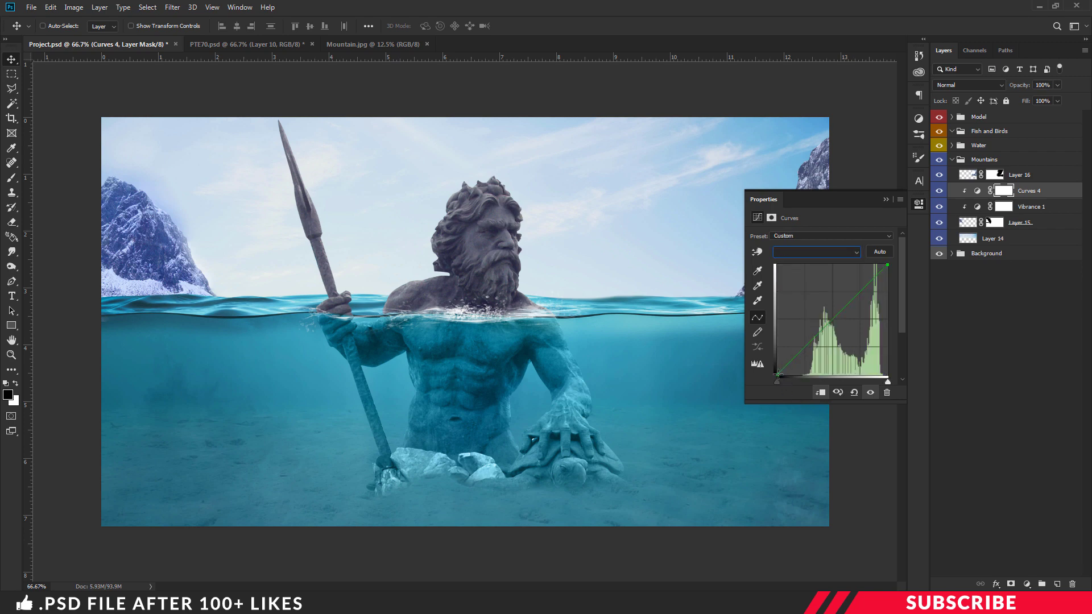
left_click_drag(778, 373, 779, 374)
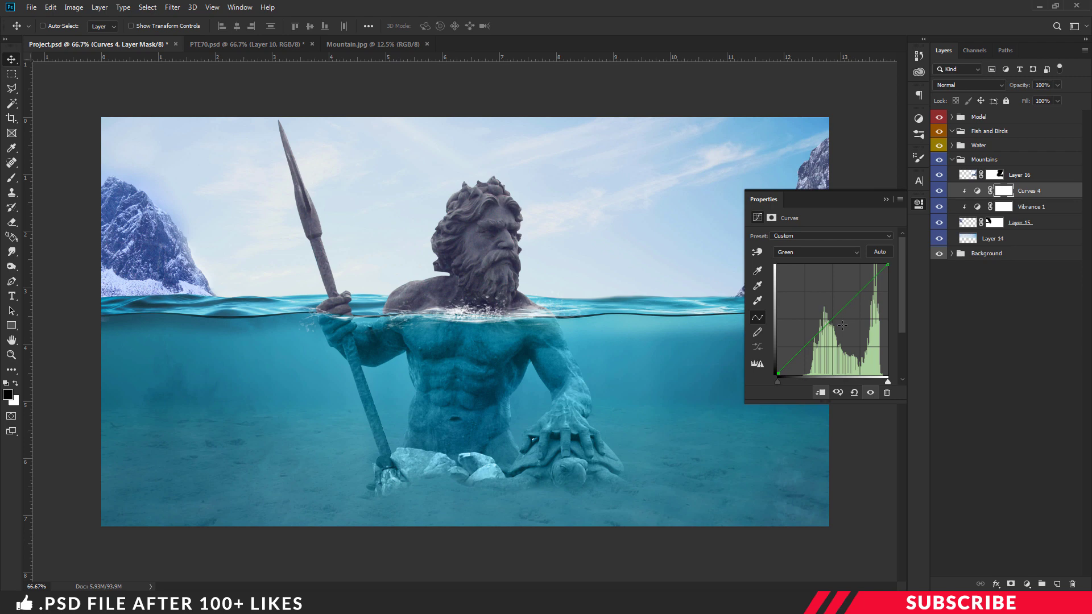
left_click(918, 204)
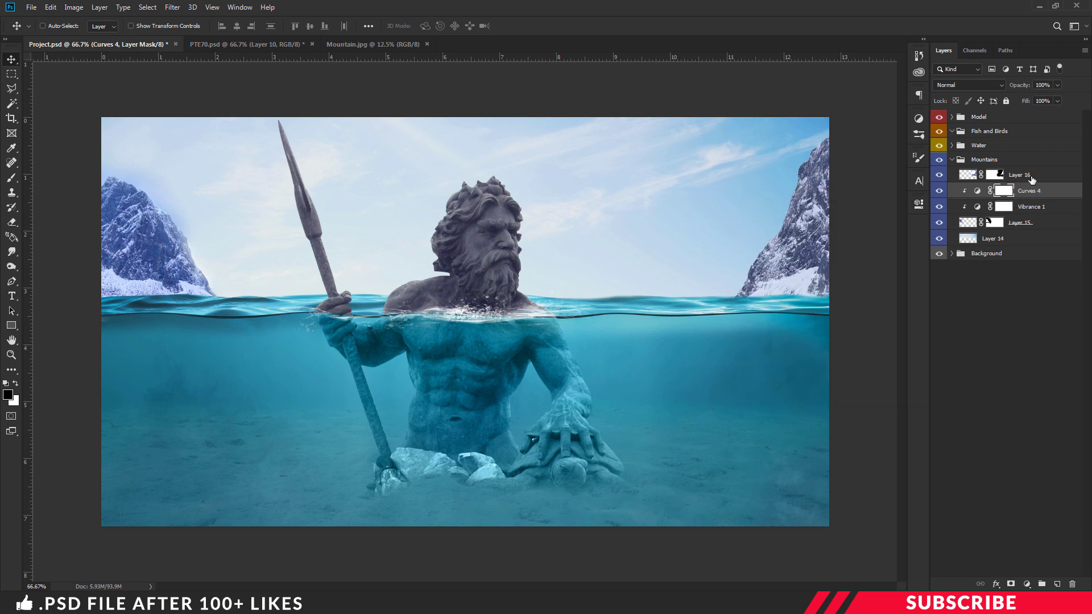
Give Layer 16 a clipped Vibrance adjustment with Vibrance 58 and Saturation 39.
left_click(1017, 178)
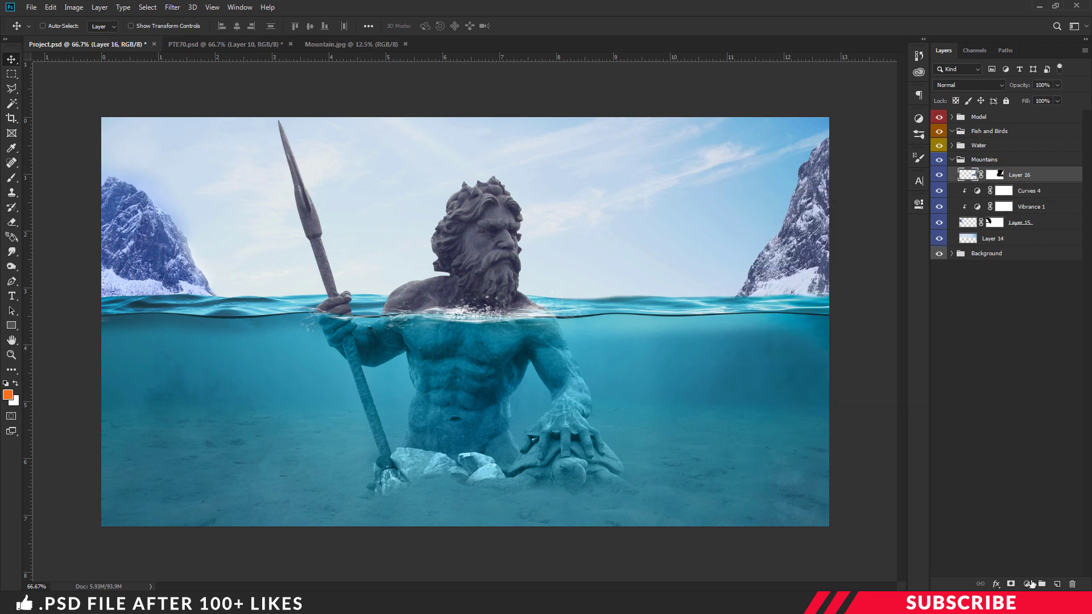
left_click(1027, 583)
left_click(1043, 462)
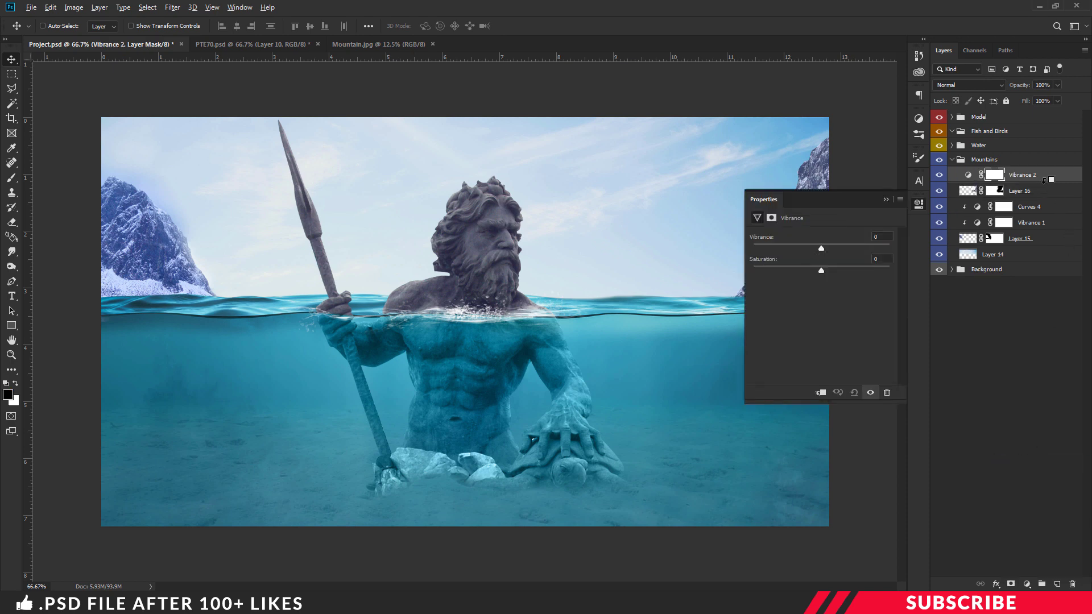
key("ctrl+alt+g")
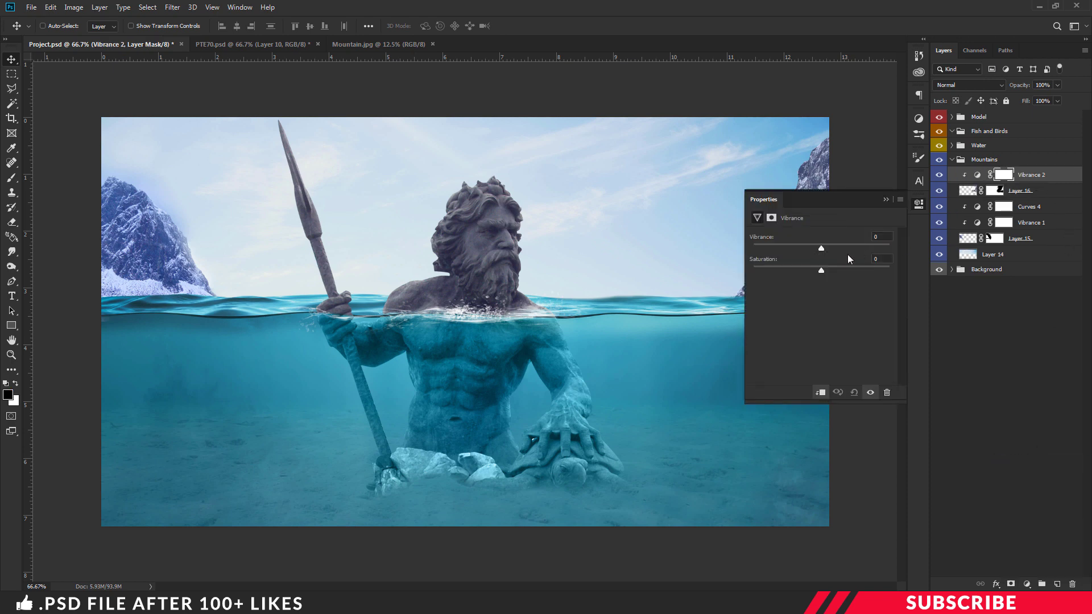
type("58")
key("Tab")
type("39")
left_click(921, 206)
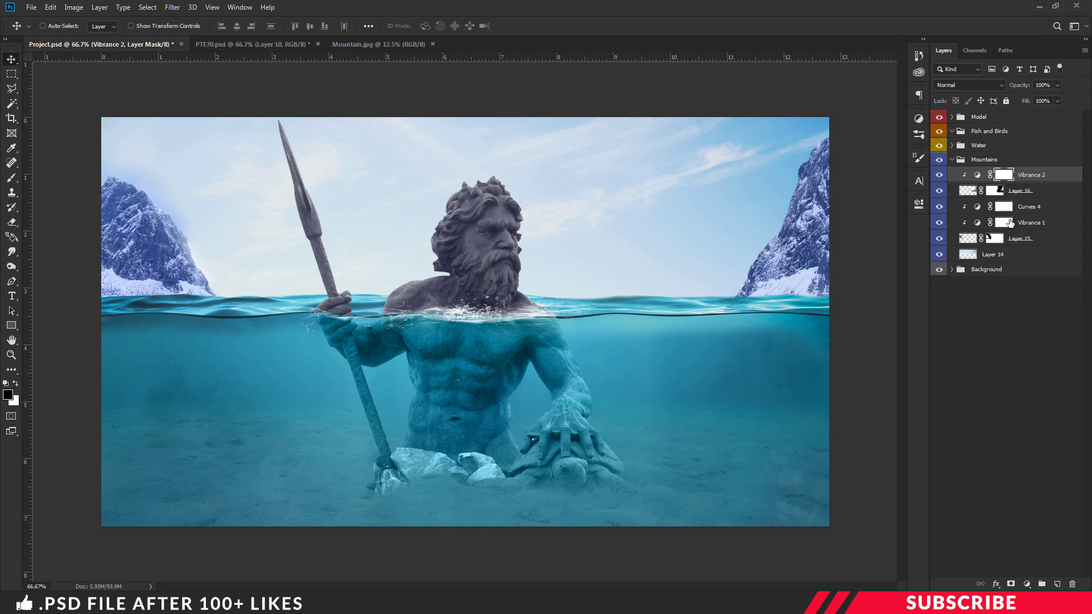
Add a clipped Curves 5, raising Blue shadows and pulling the Blue highlight point inward.
left_click(1023, 584)
left_click(1018, 438)
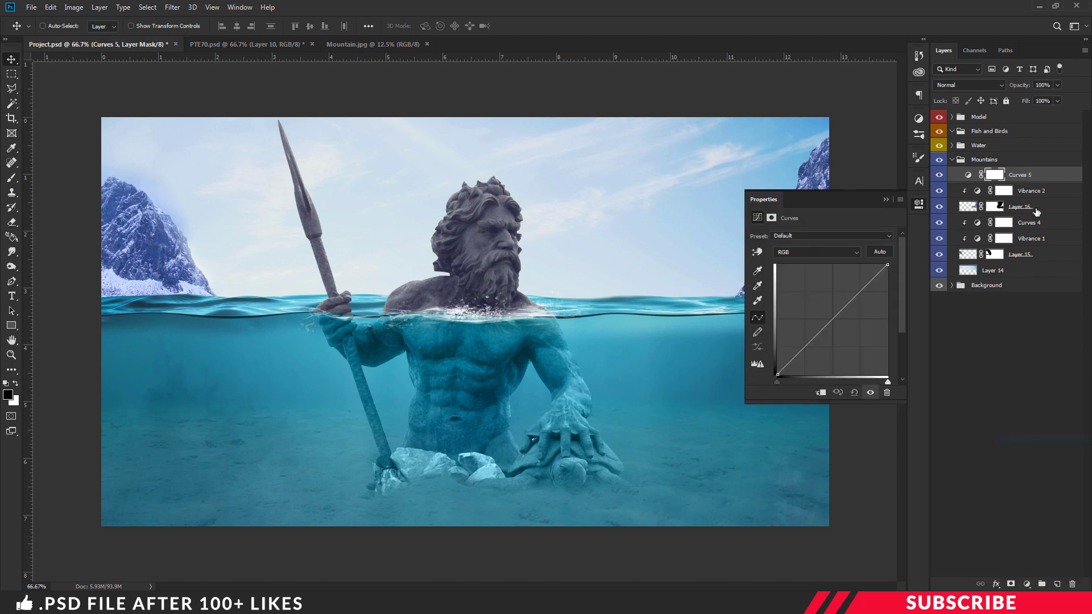
left_click(1055, 181, "alt")
left_click(841, 252)
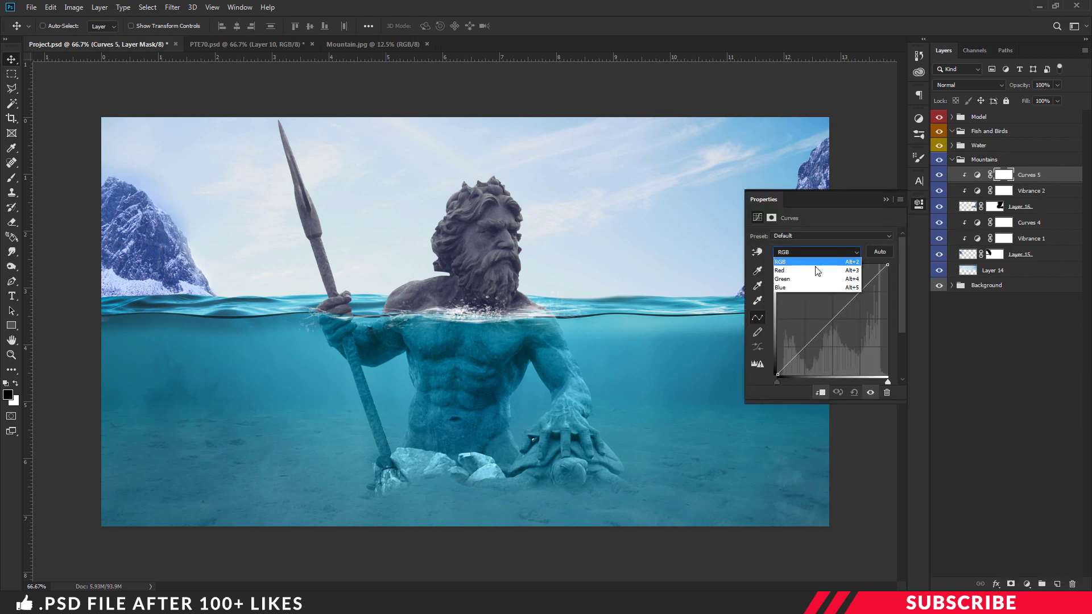
left_click(800, 288)
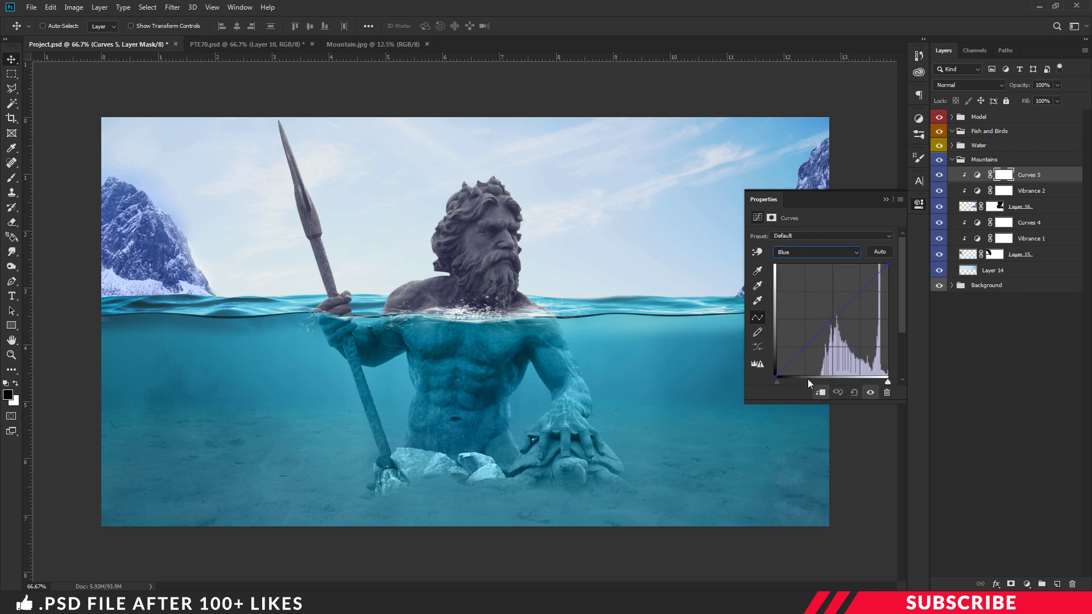
left_click_drag(777, 374, 778, 372)
left_click_drag(885, 264, 884, 265)
key("ctrl+minus")
key("ctrl+minus")
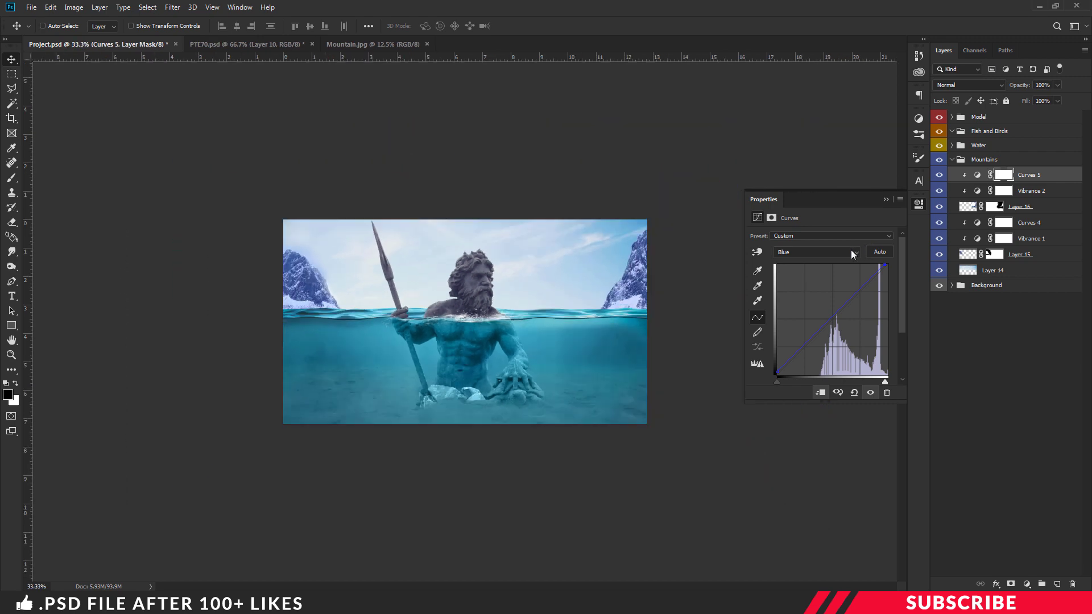
Lift the Green channel shadows, pull its highlight point inward, and collapse the Mountains group.
left_click(851, 250)
left_click(815, 278)
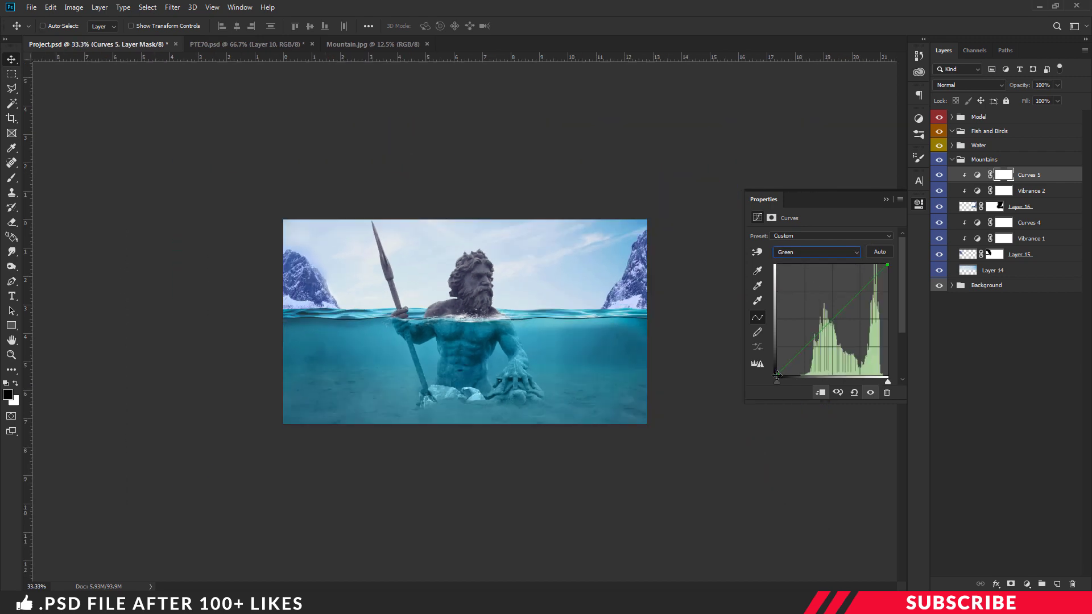
left_click_drag(777, 375, 771, 369)
left_click_drag(888, 265, 886, 265)
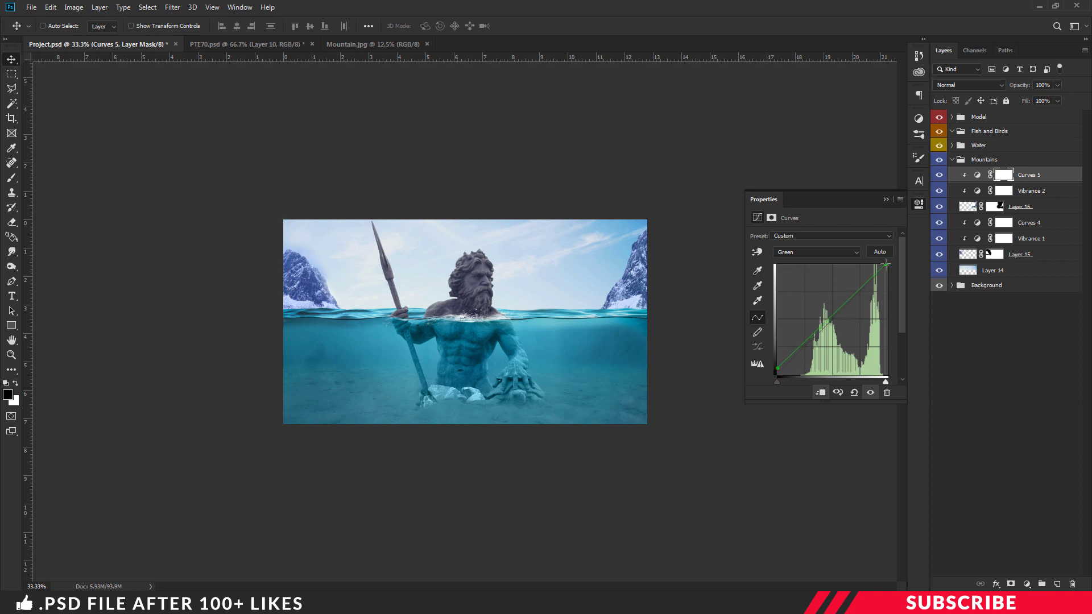
left_click(920, 206)
key("ctrl+plus")
key("ctrl+plus")
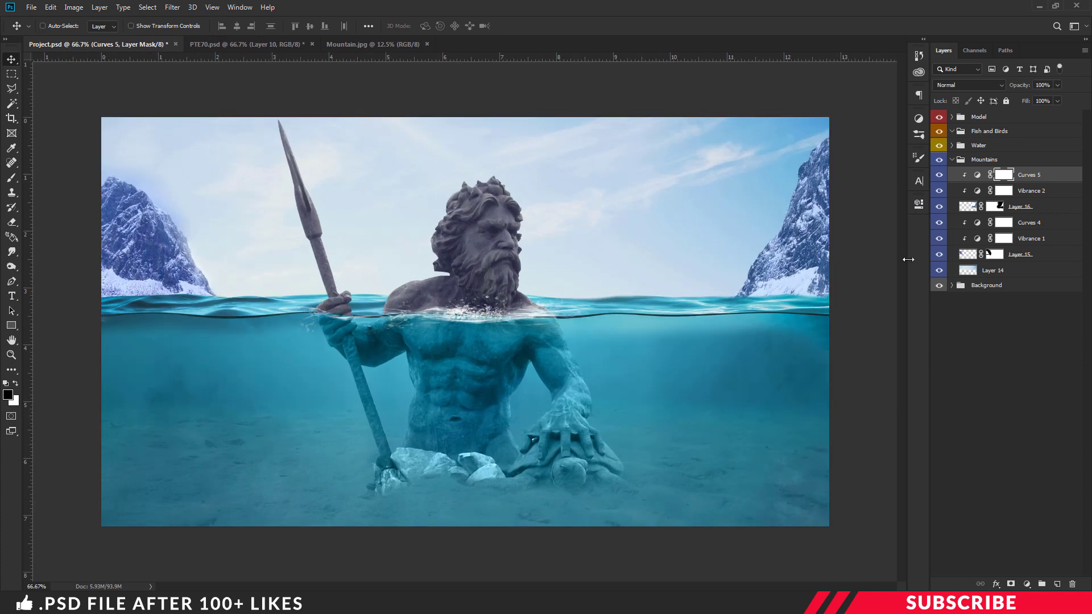
left_click(952, 159)
Open Dolphine.png in Photoshop and copy it into the Fish and Birds group.
left_click(977, 132)
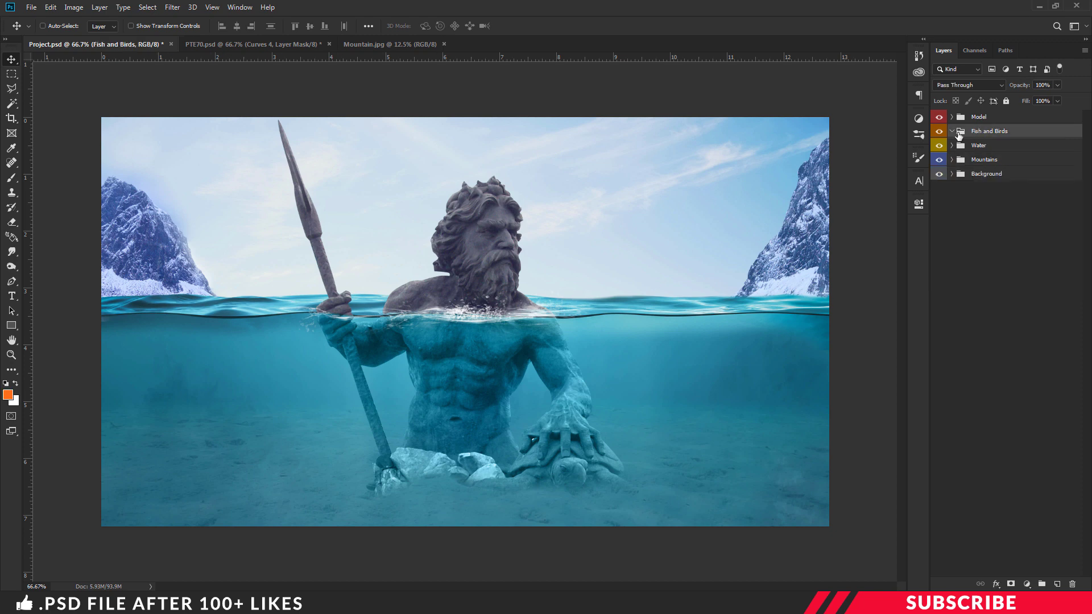
key("alt+Tab")
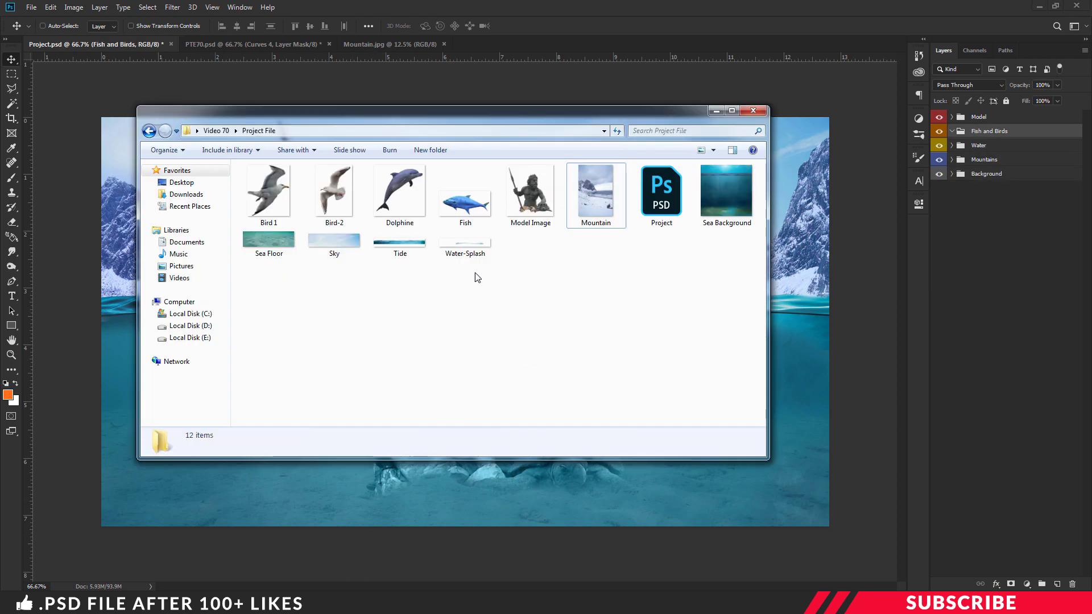
right_click(397, 192)
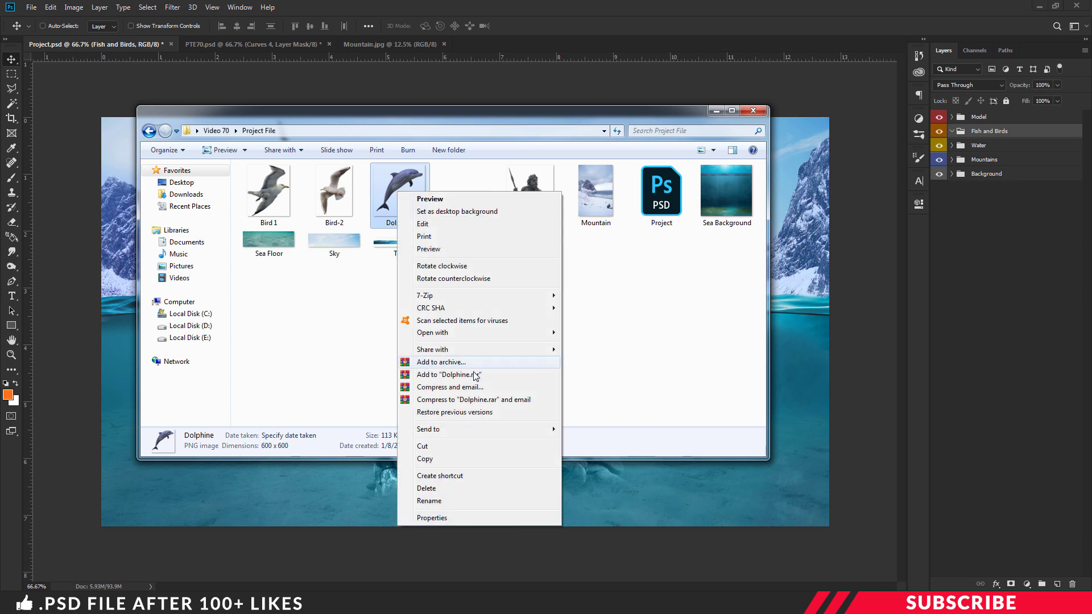
mouse_move(545, 334)
left_click(598, 332)
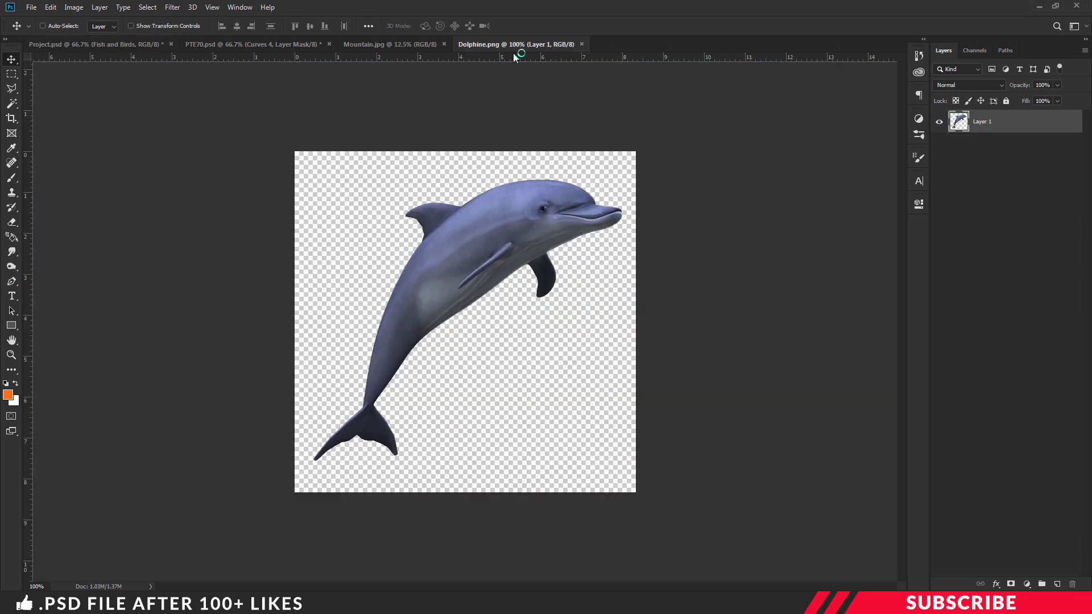
left_click_drag(517, 45, 543, 123)
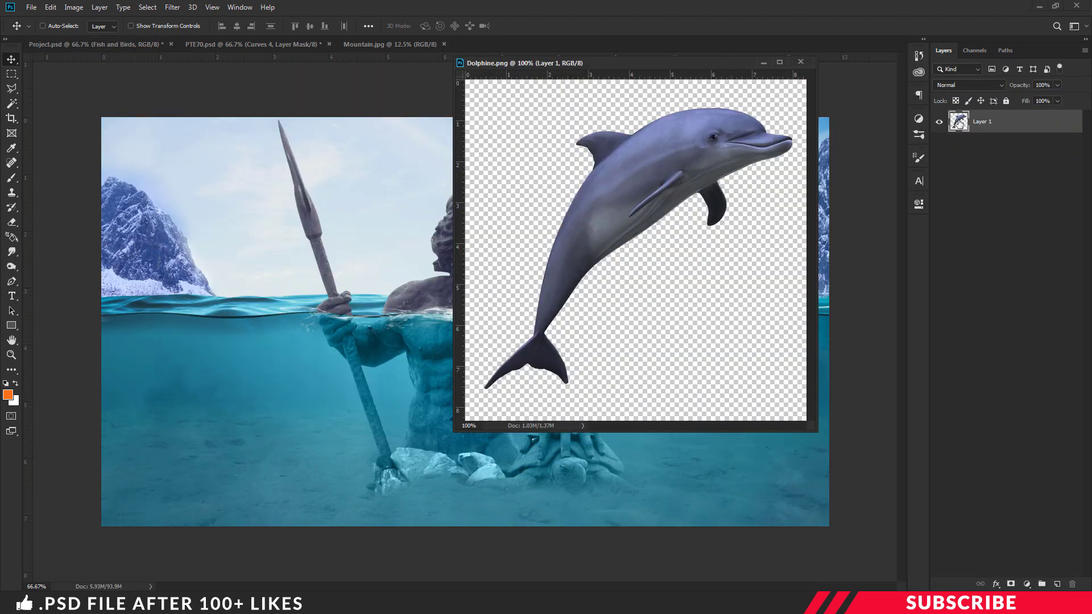
left_click_drag(702, 175, 365, 290)
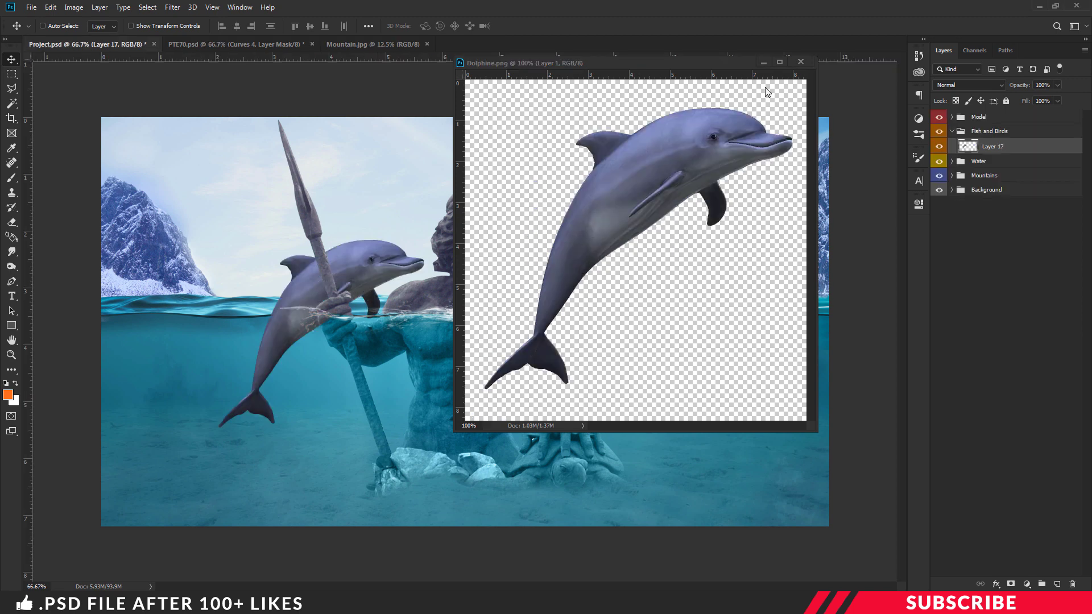
left_click(798, 61)
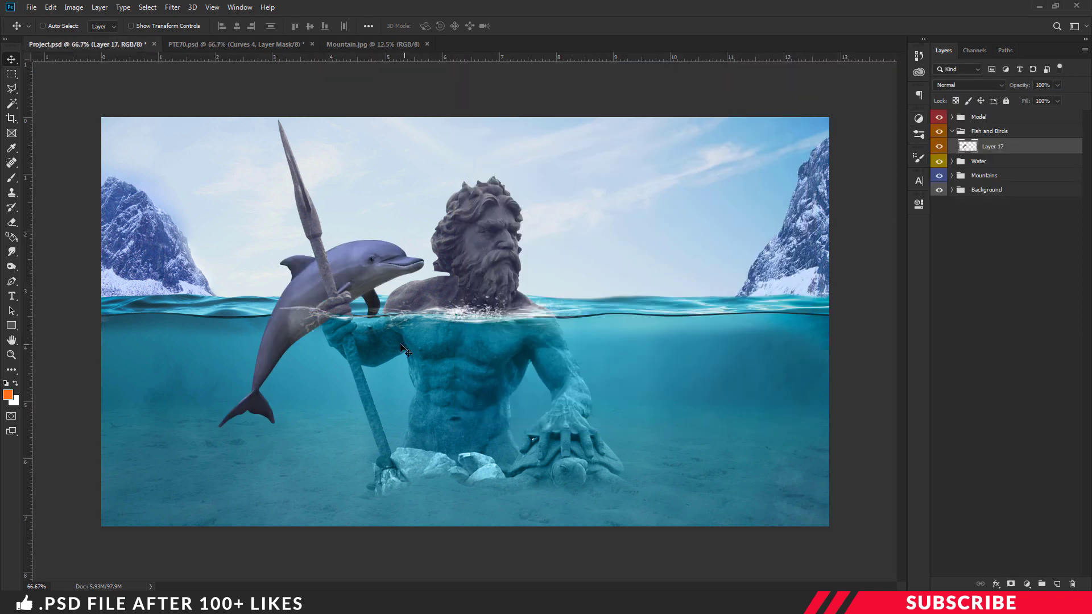
Move the dolphin into the lower-left water, tilt it about 18 degrees, and blend with Luminosity.
key("ctrl+t")
left_click_drag(381, 297, 277, 402)
left_click_drag(345, 445, 338, 481)
left_click_drag(308, 422, 311, 444)
left_click_drag(245, 439, 251, 441)
key("Return")
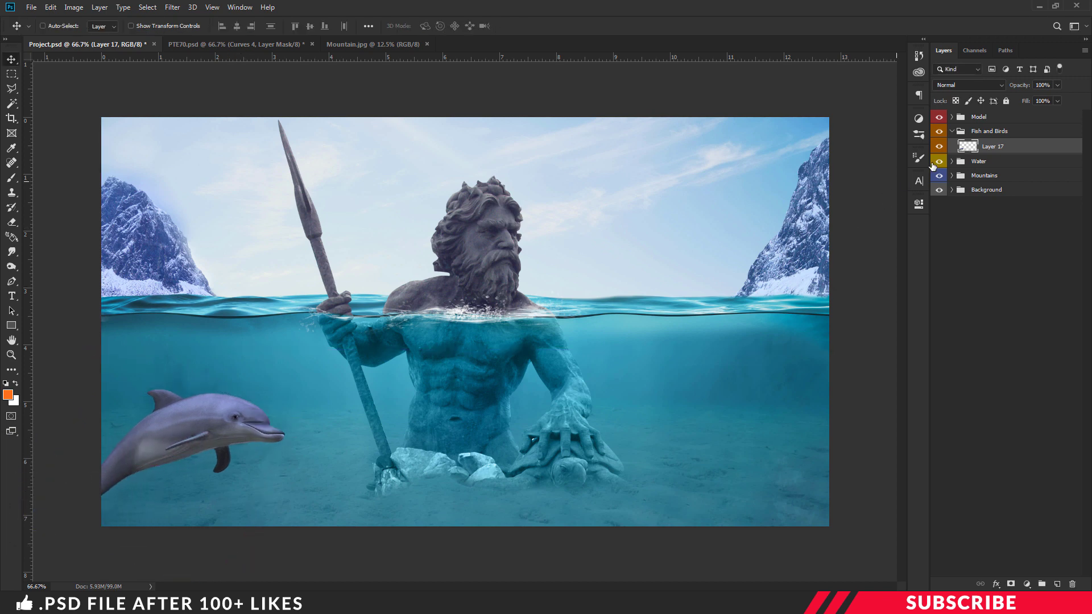
left_click(984, 86)
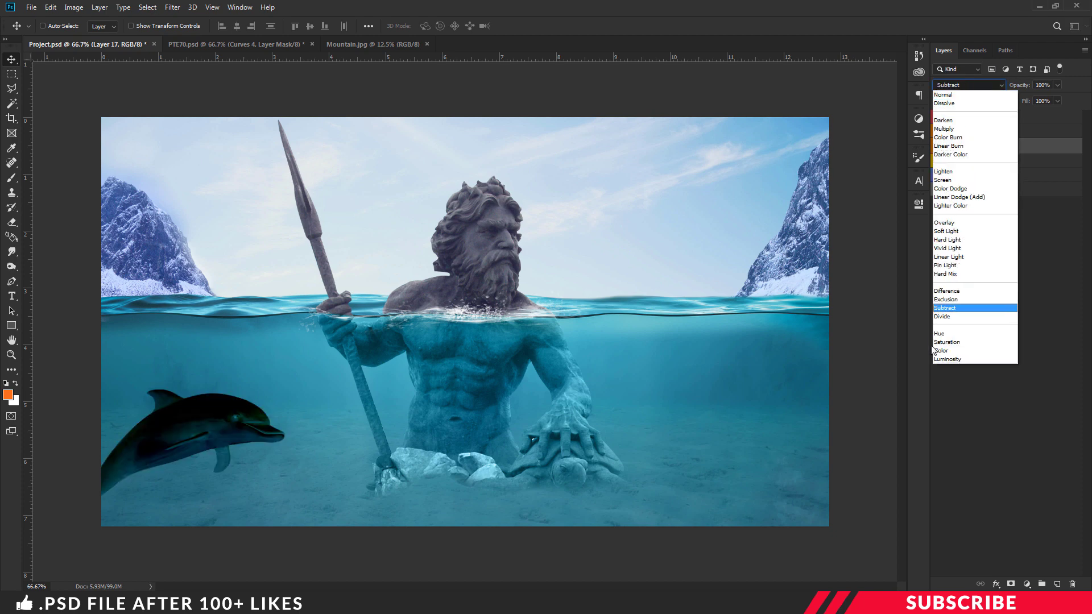
left_click(951, 357)
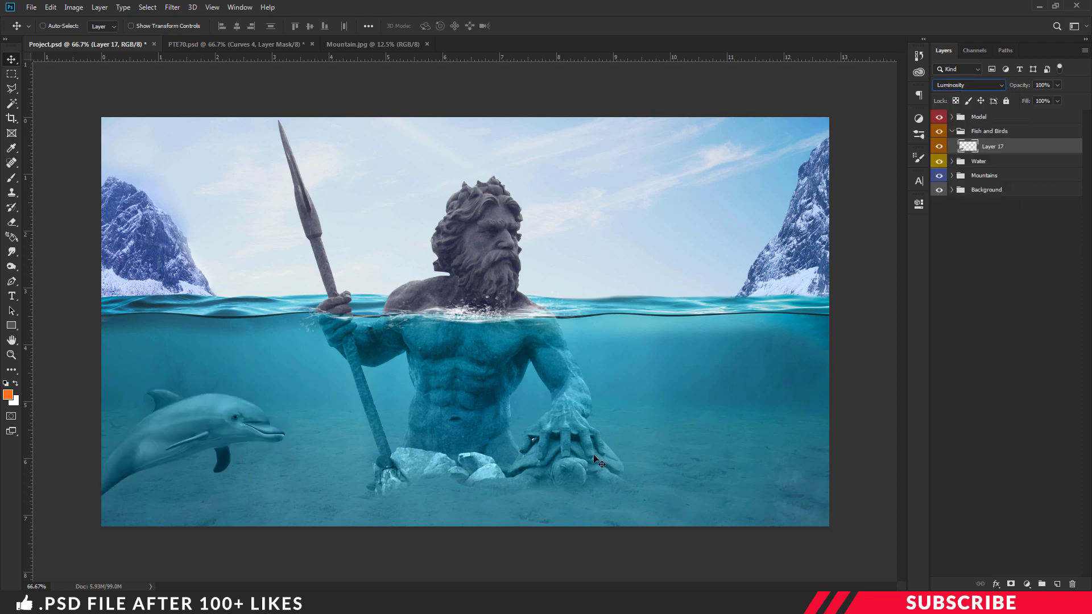
Open the Fish image and copy it into the composite as a new layer.
left_click(310, 543)
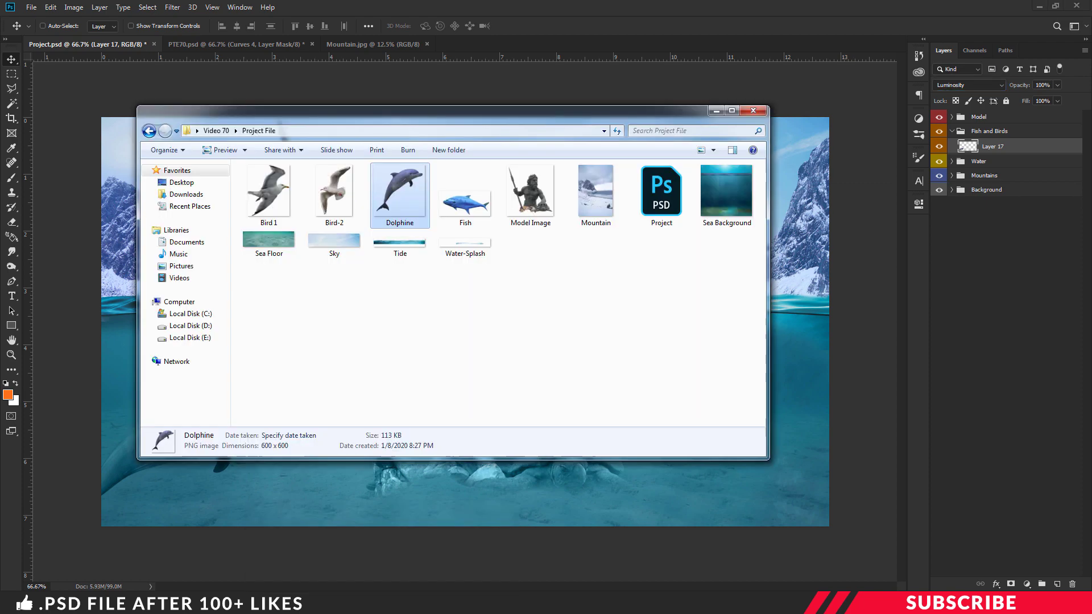
left_click(496, 353)
right_click(462, 210)
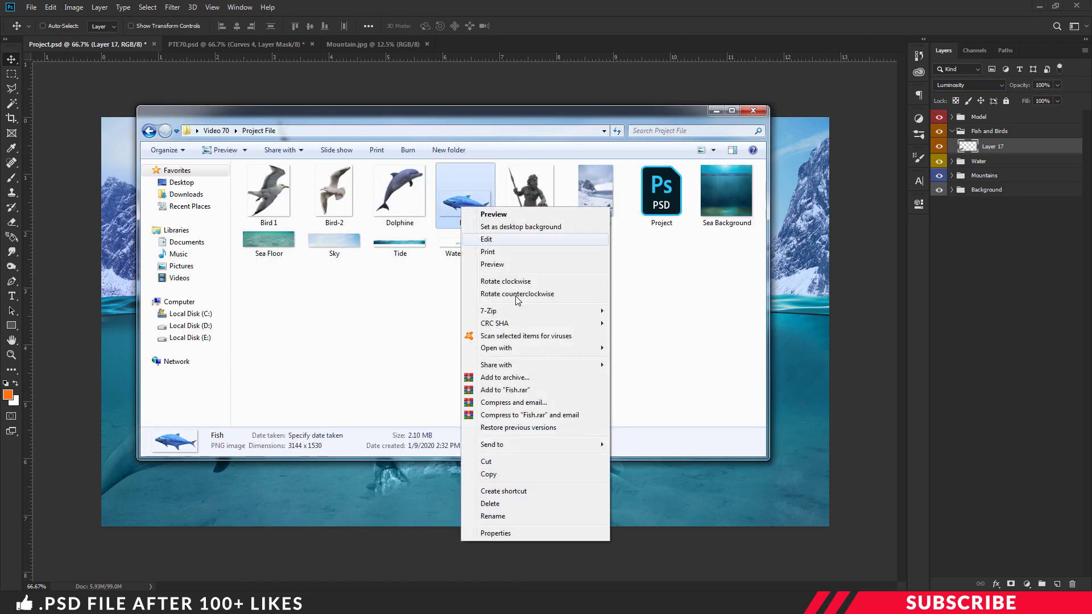
mouse_move(554, 350)
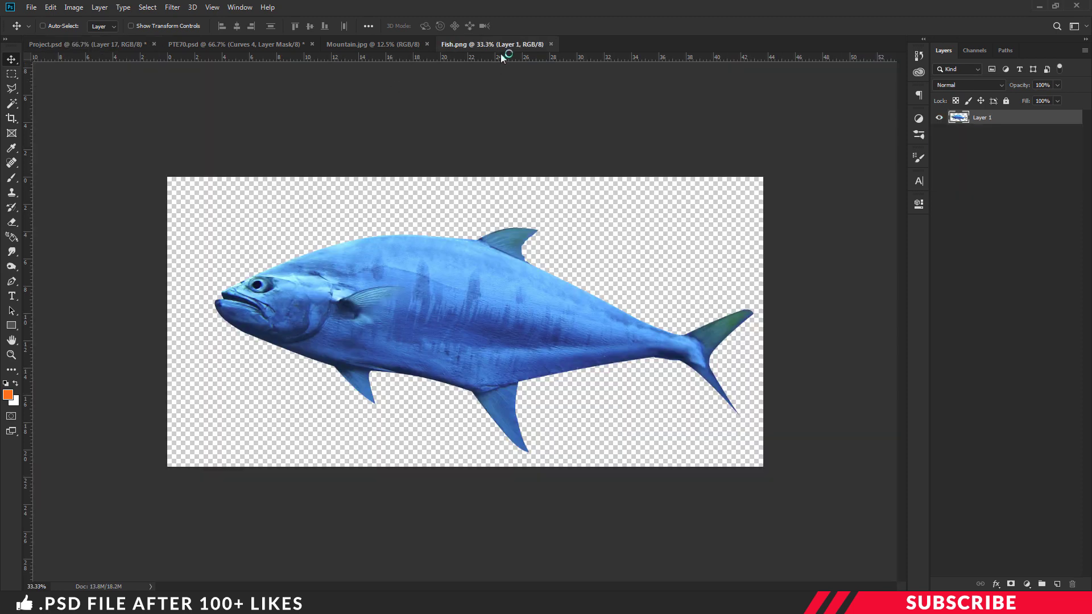
left_click_drag(500, 45, 503, 86)
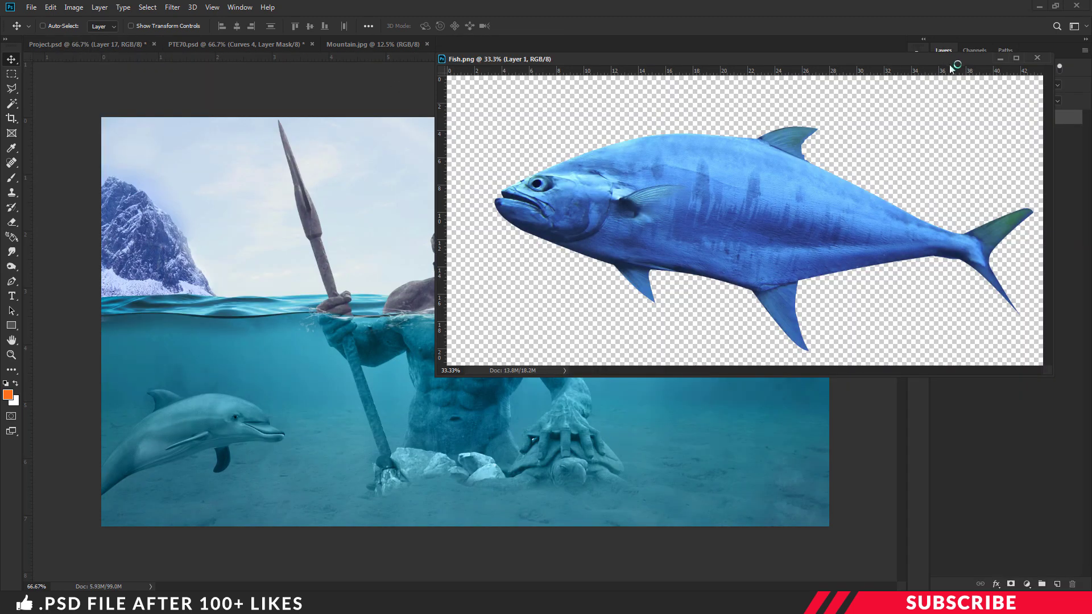
left_click_drag(951, 61, 809, 57)
left_click_drag(967, 113, 612, 340)
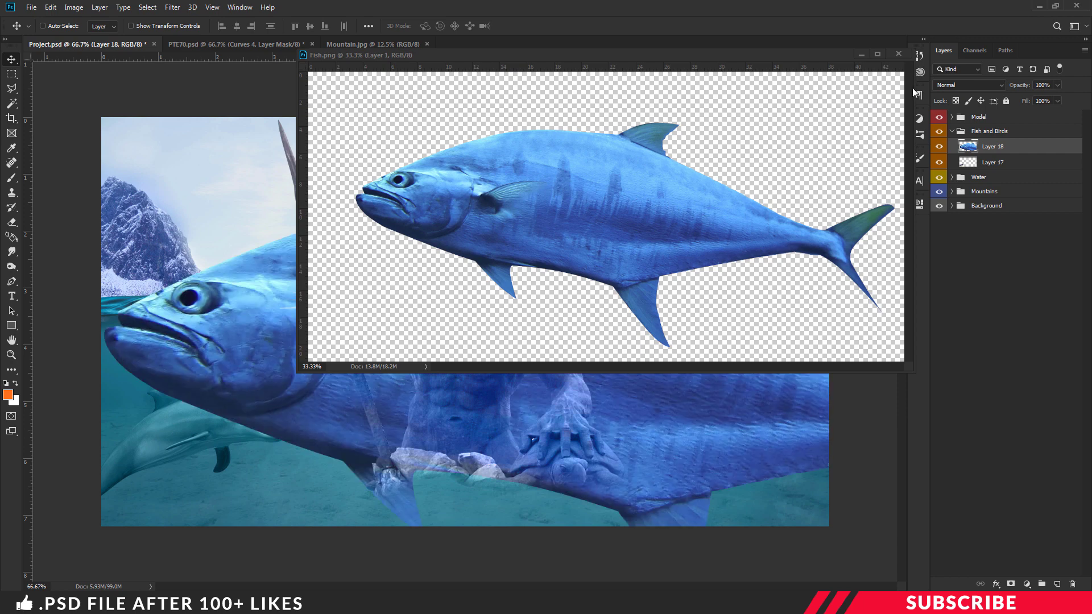
left_click(898, 54)
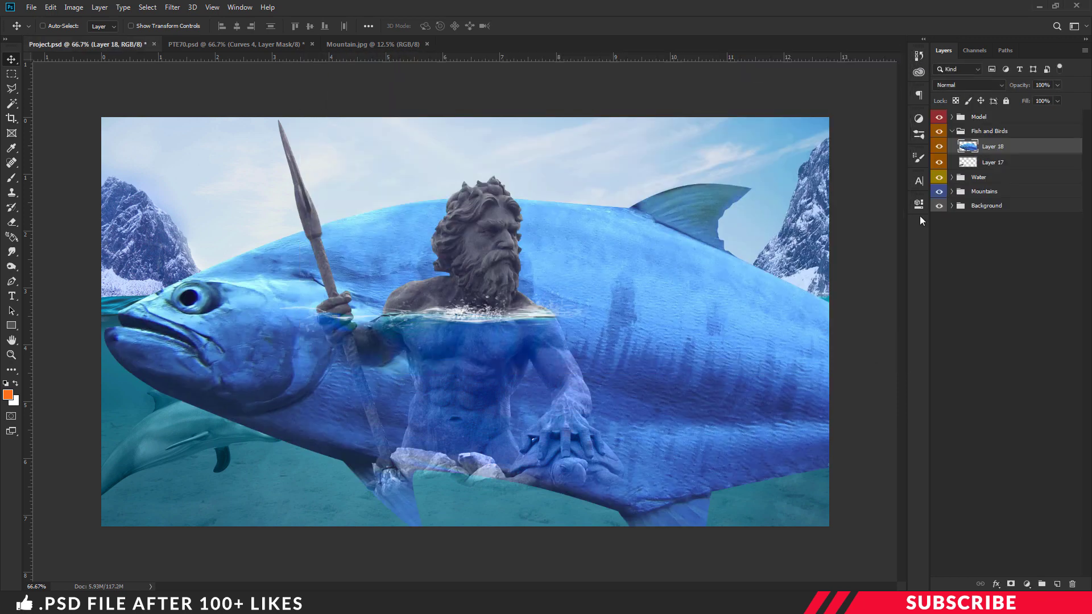
Shrink the fish to about 22% and place it in the lower-right water.
key("ctrl+t")
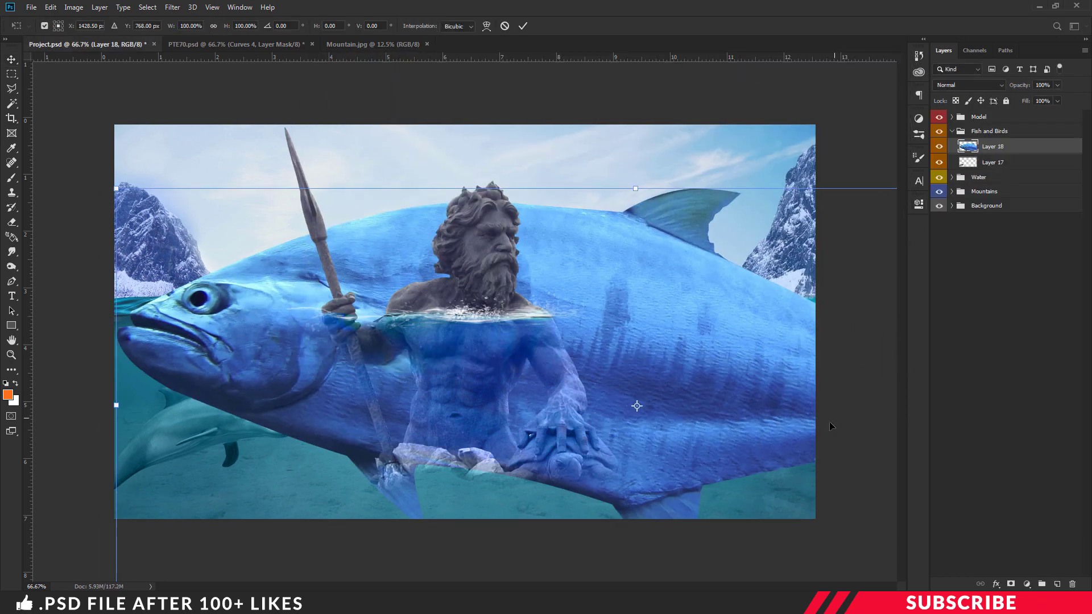
key("ctrl+minus")
key("ctrl+minus")
left_click_drag(817, 477, 456, 325)
left_click_drag(370, 288, 737, 412)
key("ctrl+plus")
left_click_drag(922, 407, 765, 387)
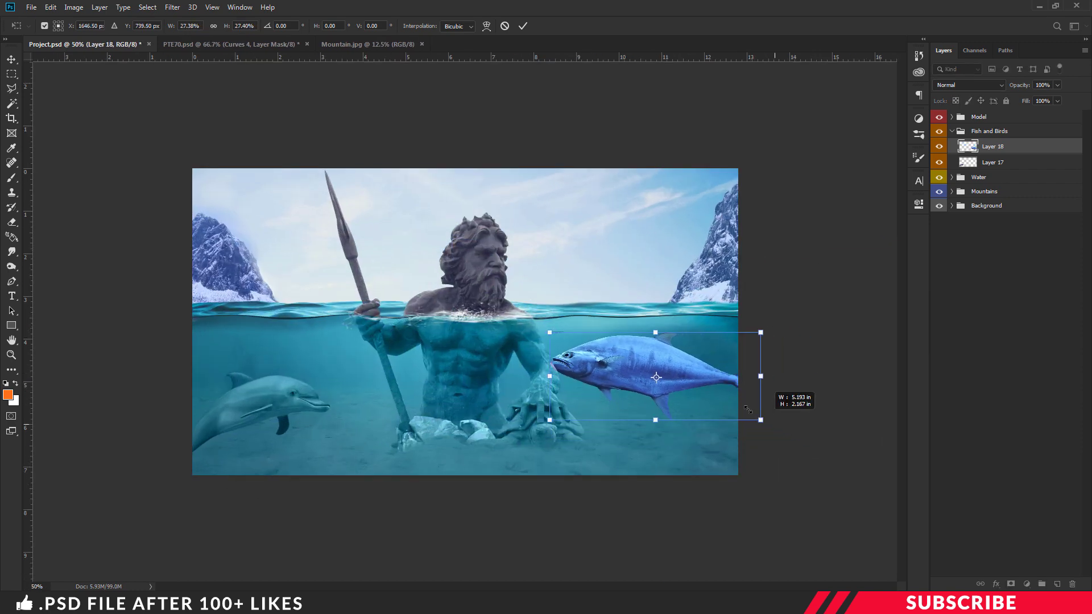
left_click_drag(673, 370, 711, 397)
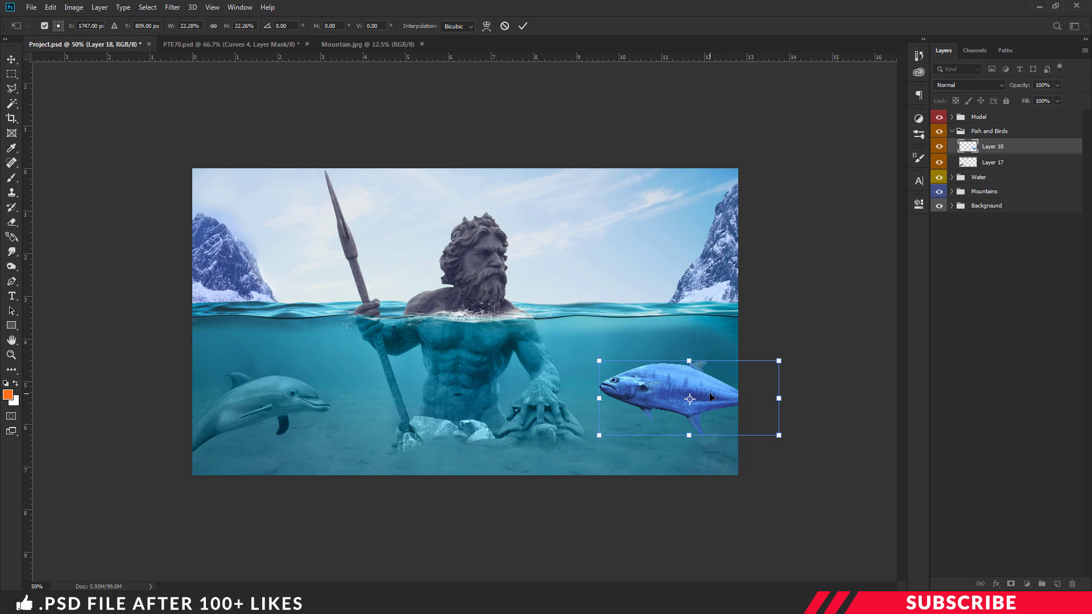
key("Return")
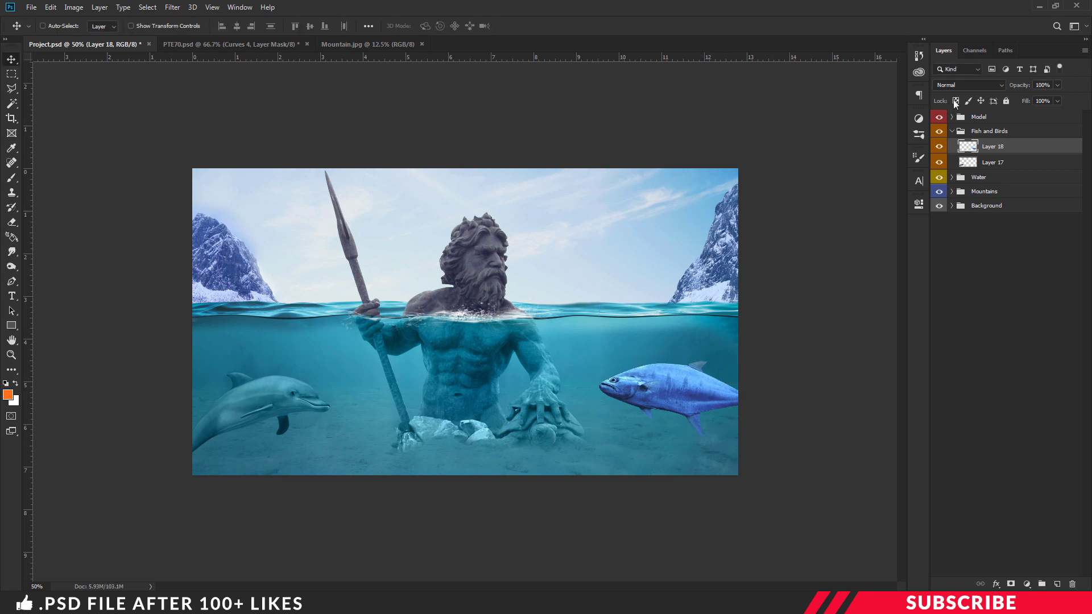
left_click(967, 85)
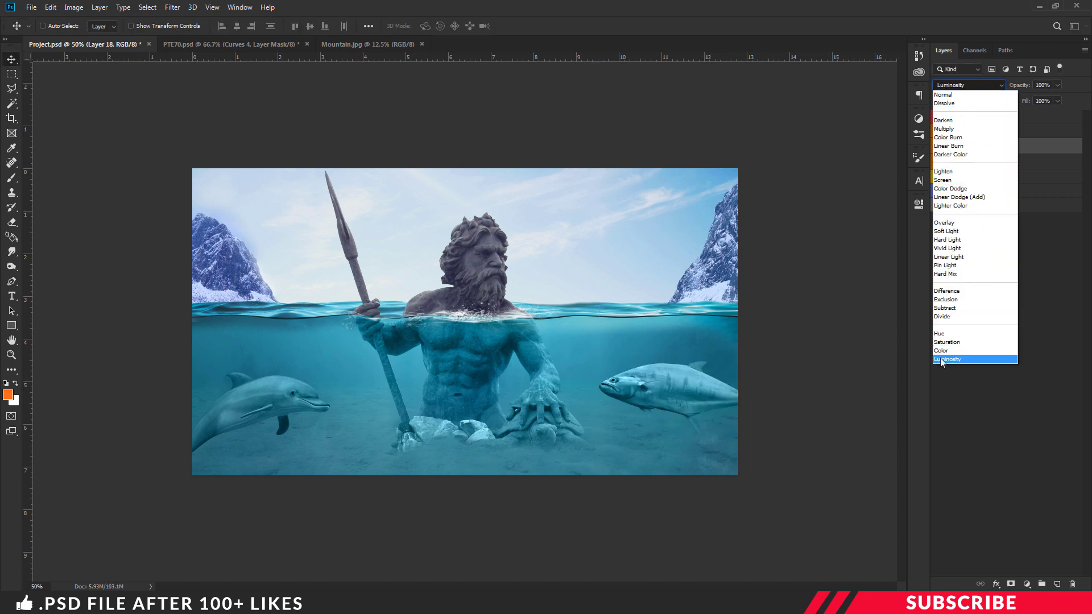
Set the fish layer to Luminosity blending and nudge it slightly right and down.
left_click(948, 359)
left_click_drag(680, 391, 675, 396)
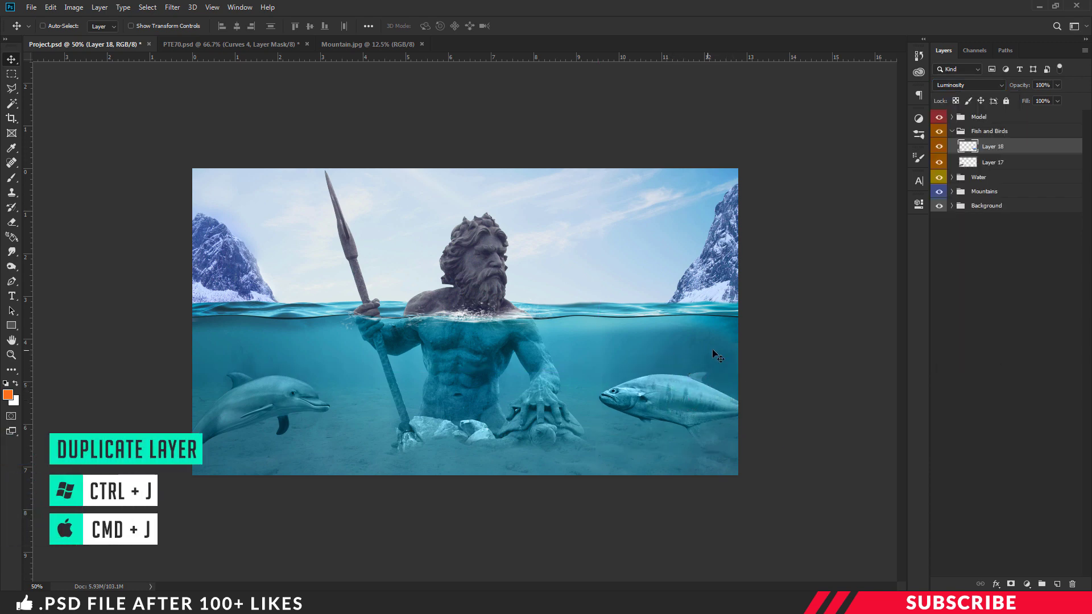
key("ctrl")
Duplicate the fish into smaller copies above and to the left, one scaled to about 65%.
key("ctrl+j")
left_click_drag(738, 392, 748, 359)
key("ctrl+t")
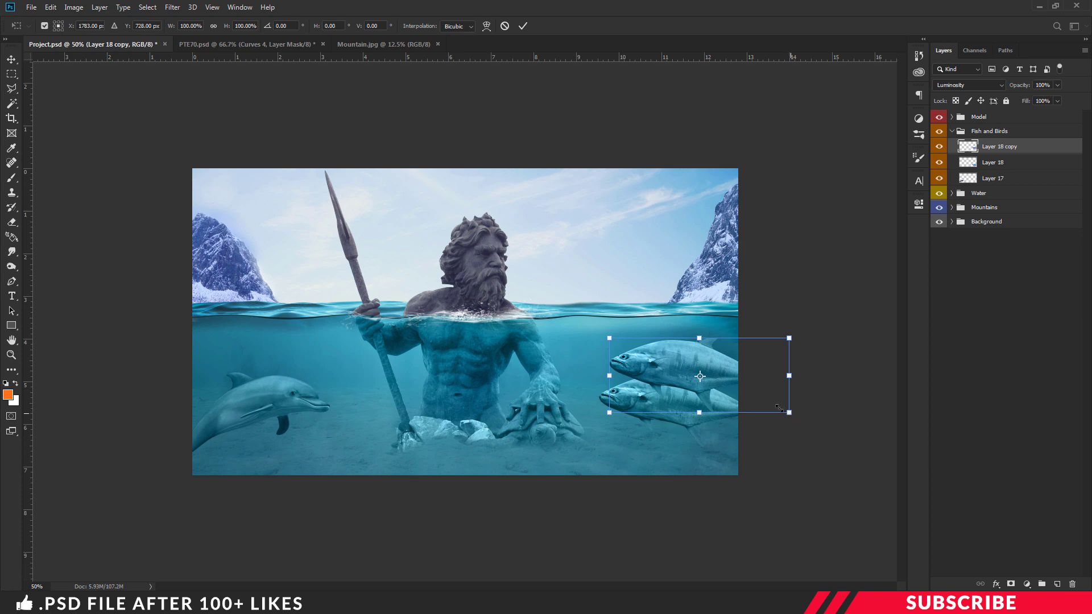
left_click_drag(778, 408, 730, 352)
key("Return")
key("ctrl+t")
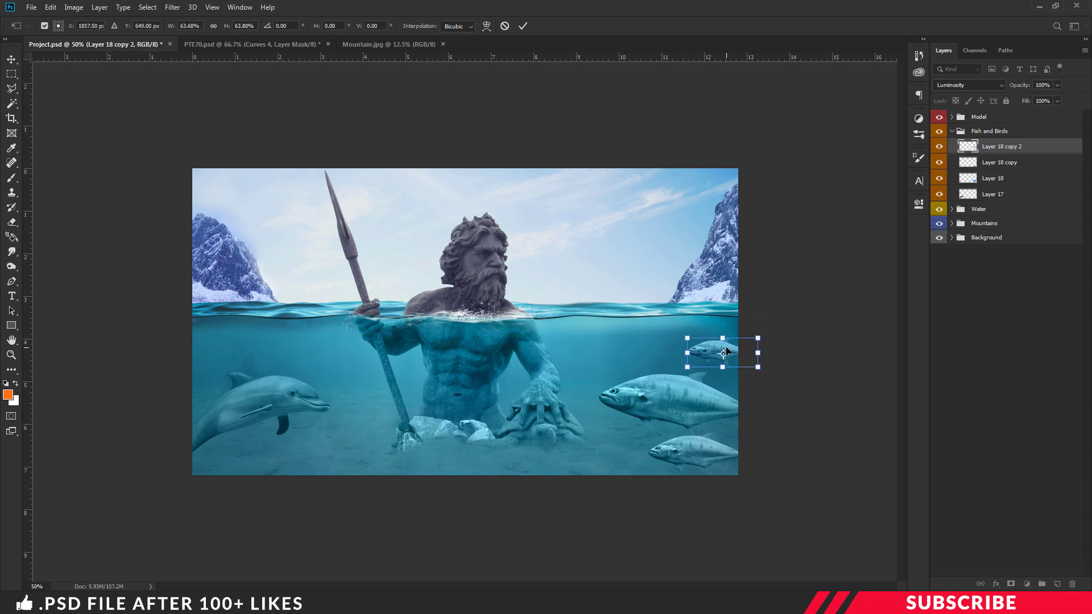
key("Return")
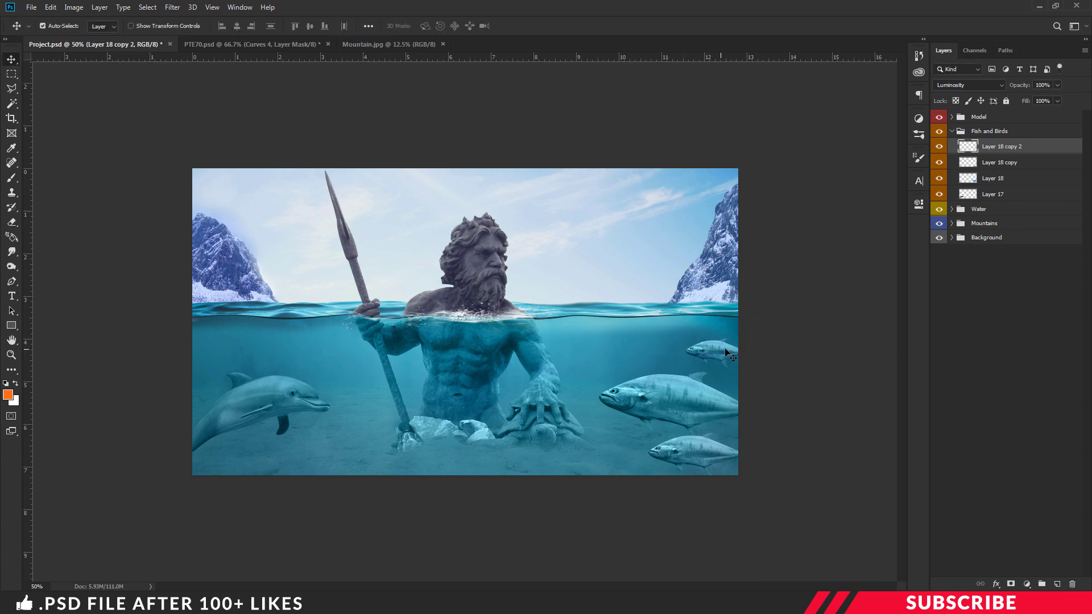
left_click_drag(726, 350, 664, 353)
key("ctrl+t")
key("Return")
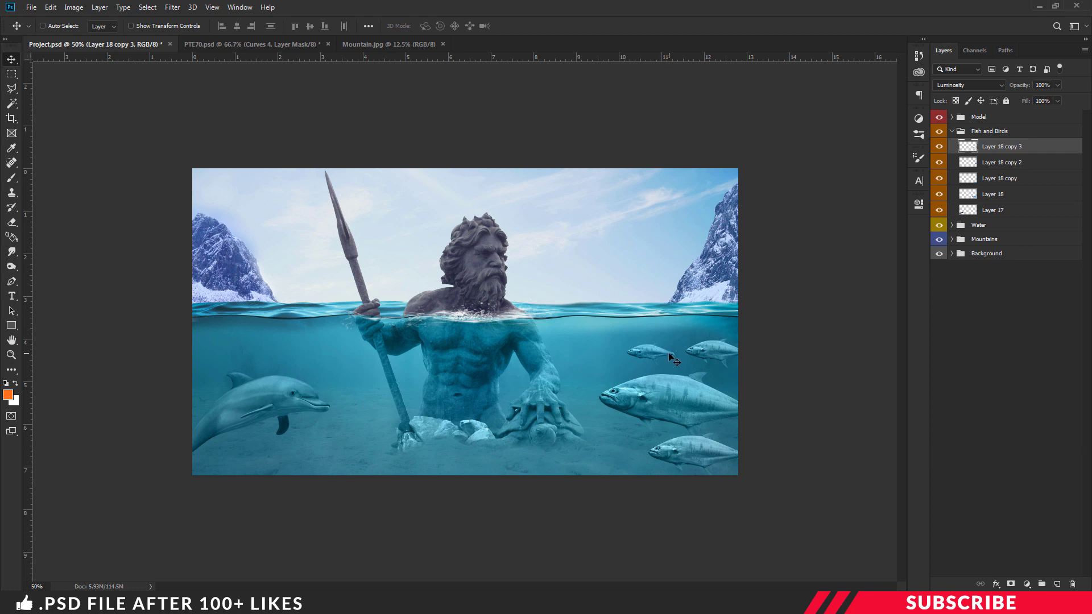
Copy a small fish, flip it horizontally, and place it left beside the statue.
left_click_drag(674, 359, 348, 353)
key("ctrl+t")
right_click(367, 347)
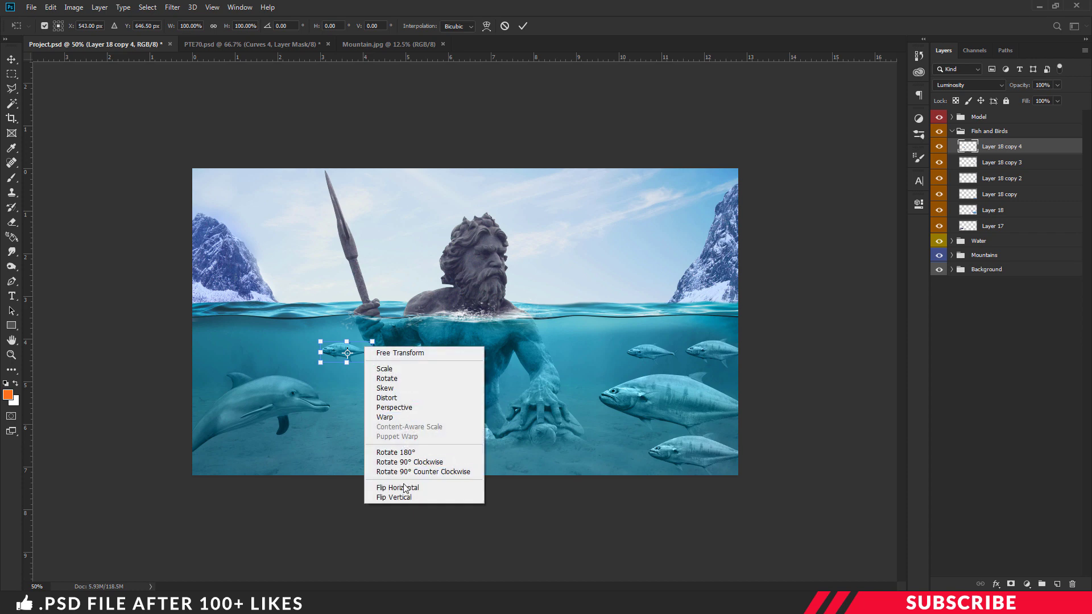
left_click(409, 487)
left_click_drag(360, 354, 217, 342)
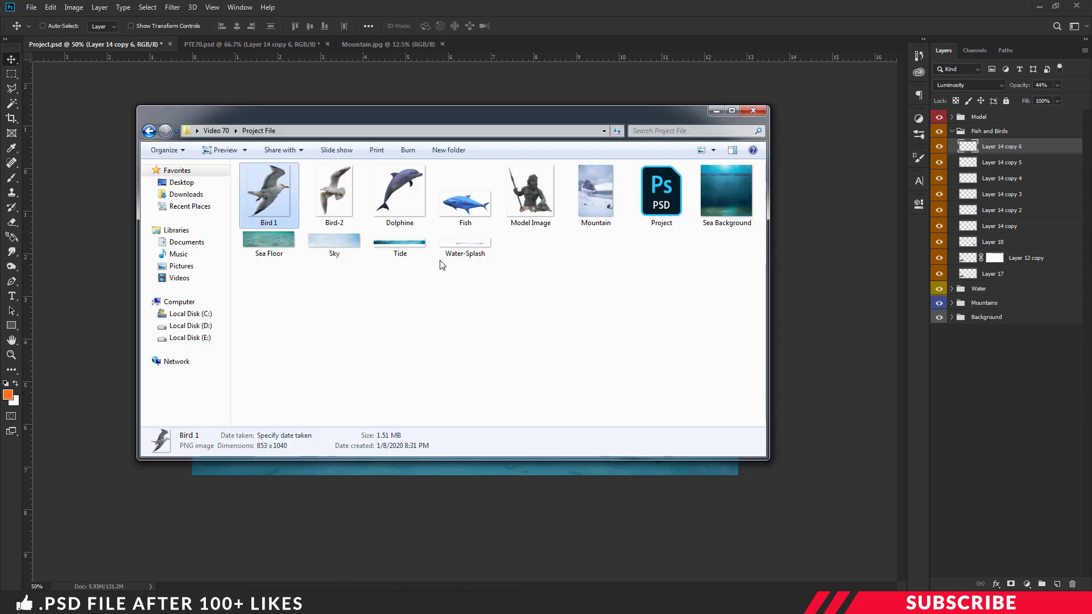
Open Bird 1 in Photoshop and drag the seagull into Project.psd, accepting the bit-depth warning.
right_click(265, 194)
mouse_move(318, 335)
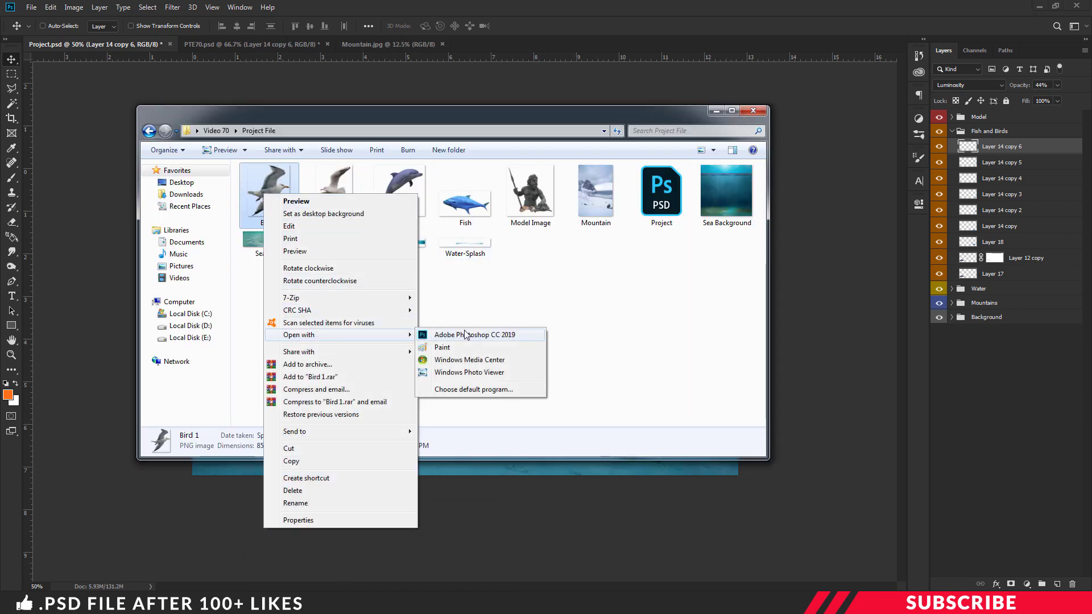
left_click(461, 335)
left_click_drag(515, 44, 509, 83)
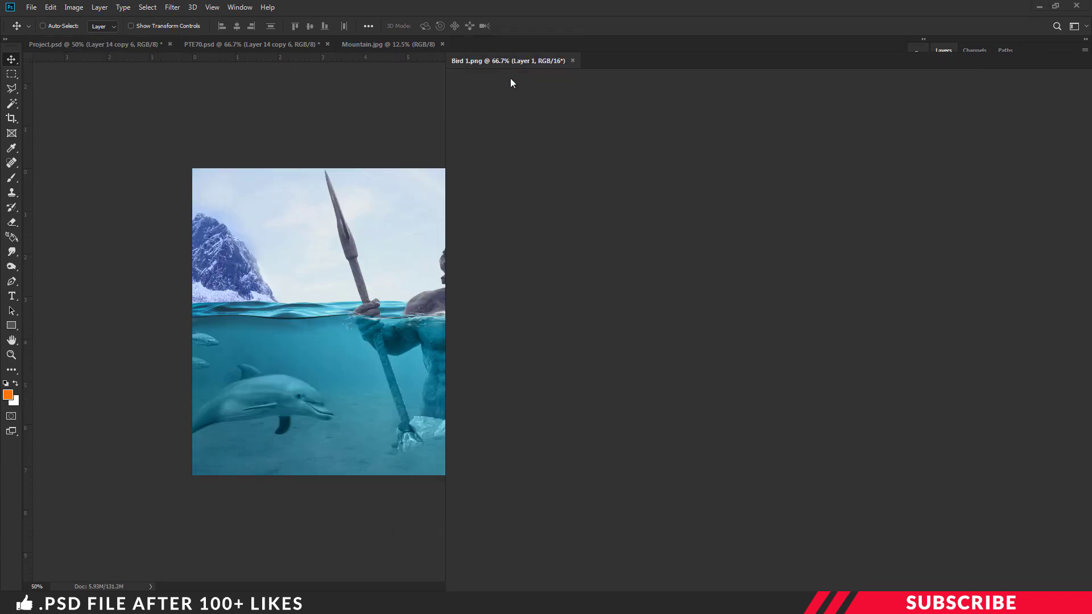
left_click(107, 43)
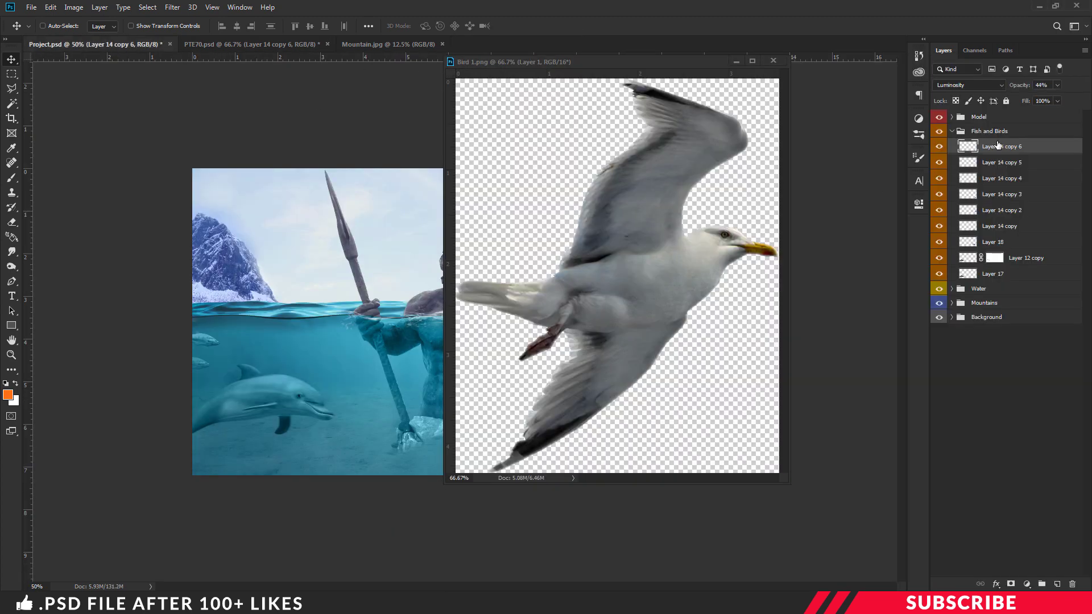
left_click(682, 192)
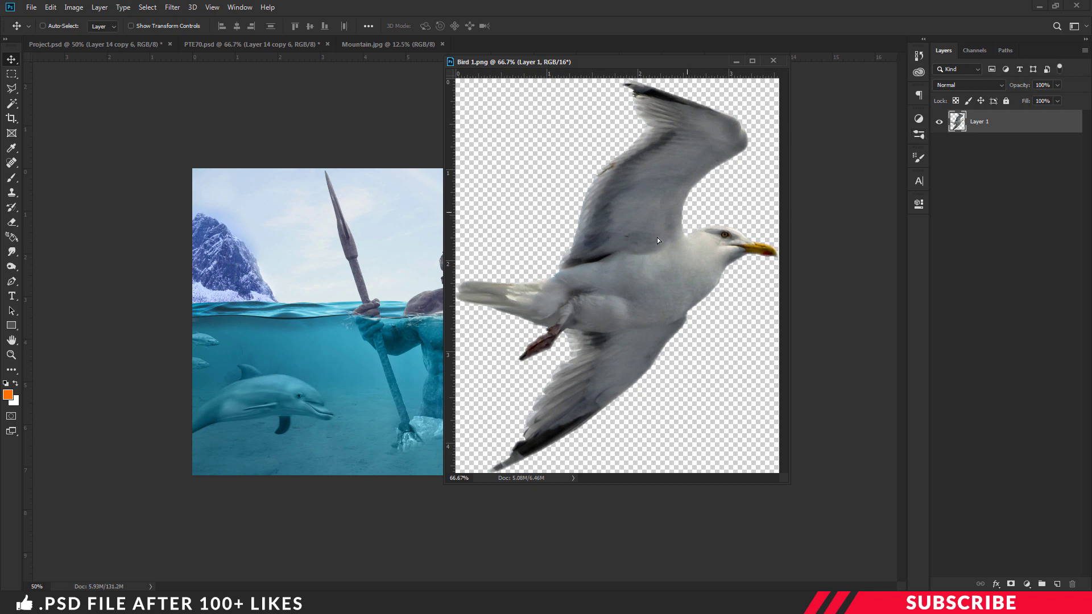
left_click_drag(657, 237, 381, 285)
left_click(532, 232)
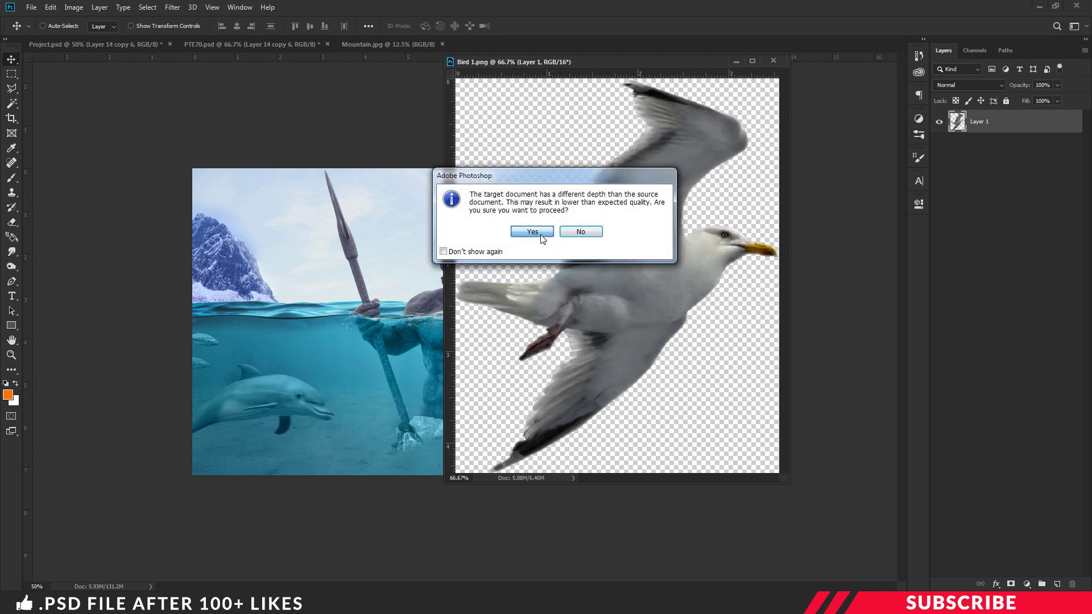
left_click(773, 60)
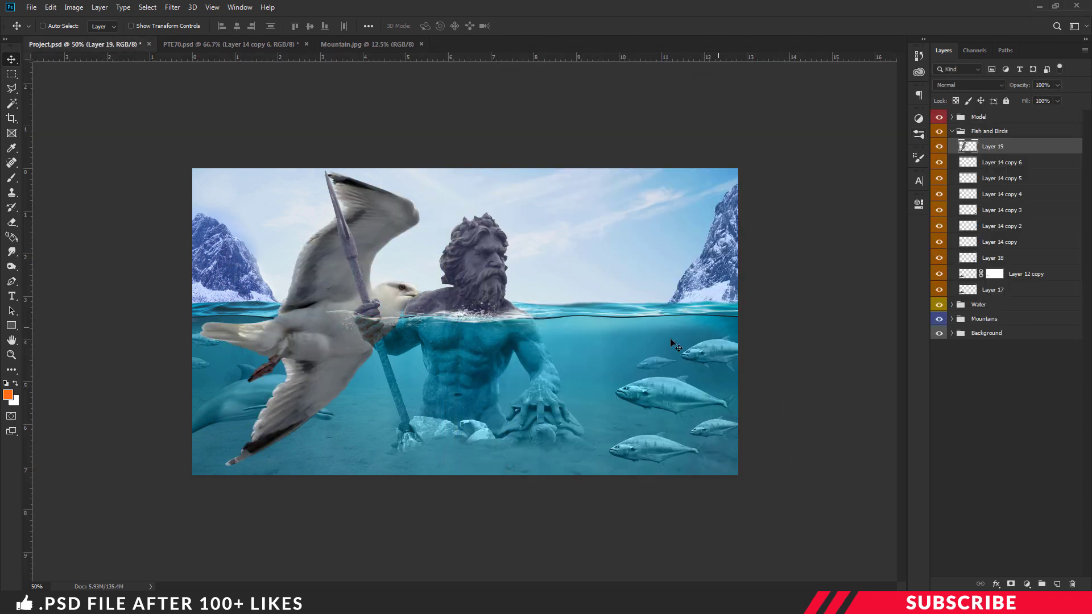
Shrink the seagull, place it in the sky right of the statue, and set 90% opacity.
key("ctrl+t")
left_click_drag(439, 466, 271, 252)
left_click_drag(237, 217, 594, 235)
left_click_drag(637, 279, 641, 218)
key("ctrl+plus")
left_click_drag(624, 180, 621, 200)
key("Return")
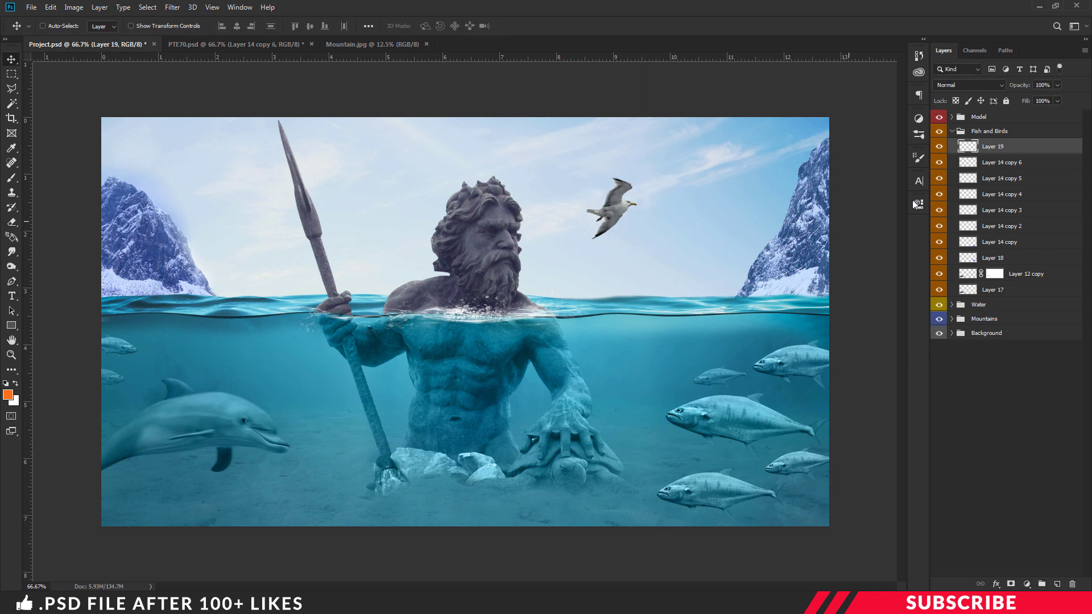
left_click_drag(619, 211, 625, 210)
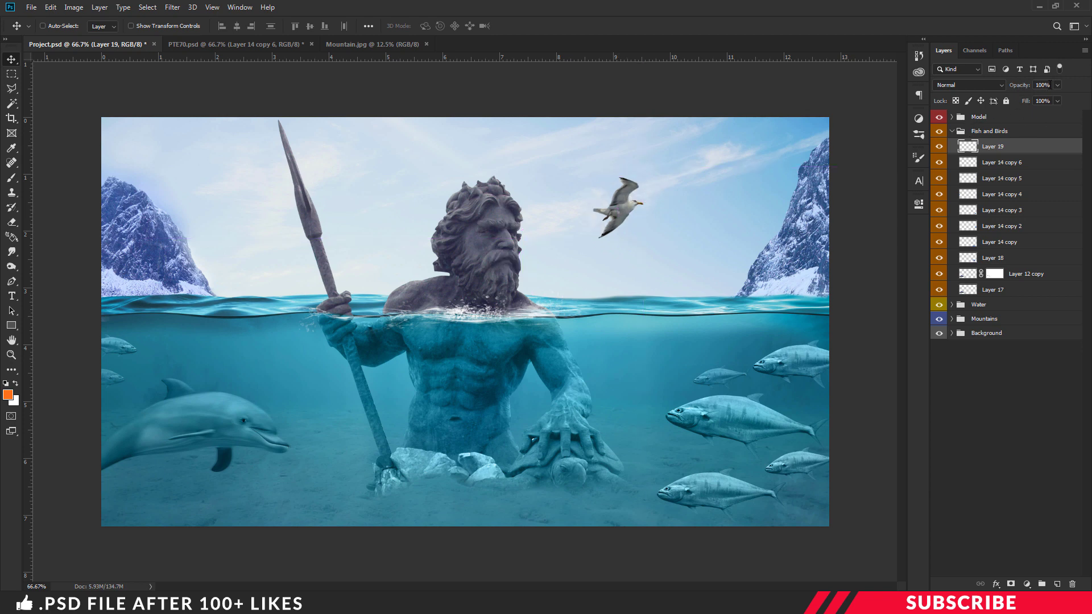
type("90")
left_click(1027, 585)
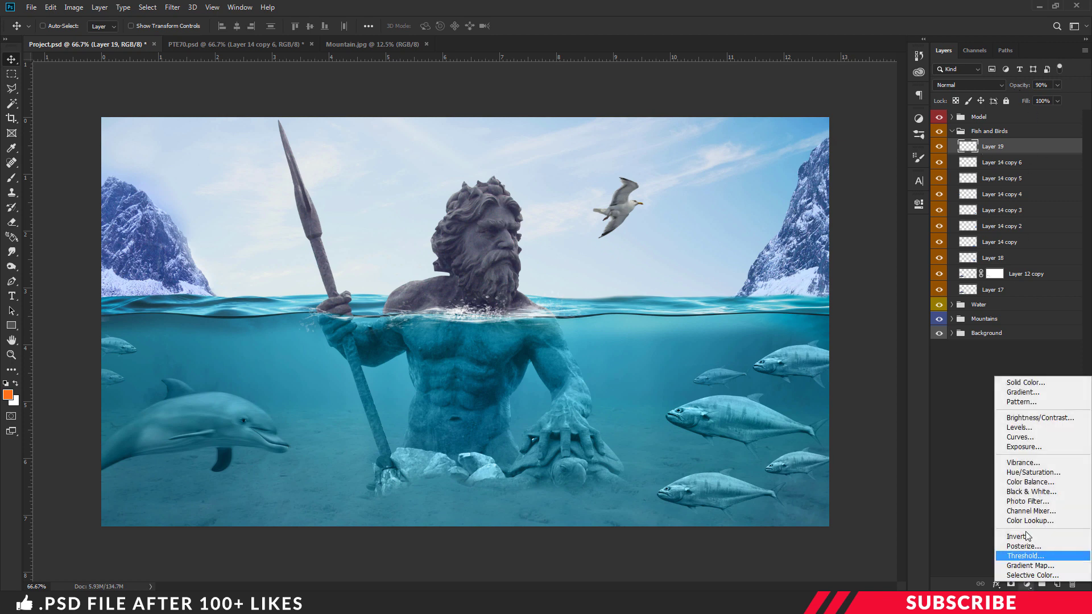
Clip a Curves adjustment to Layer 19 and pull in the Blue channel's dark and bright endpoints.
left_click(1030, 441)
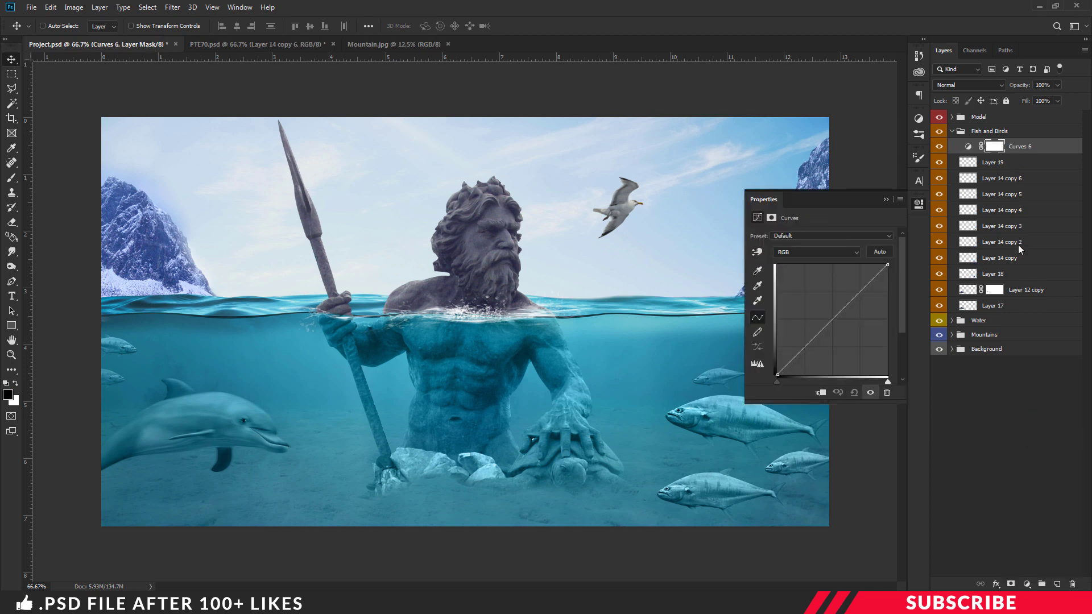
left_click(1050, 152, "alt")
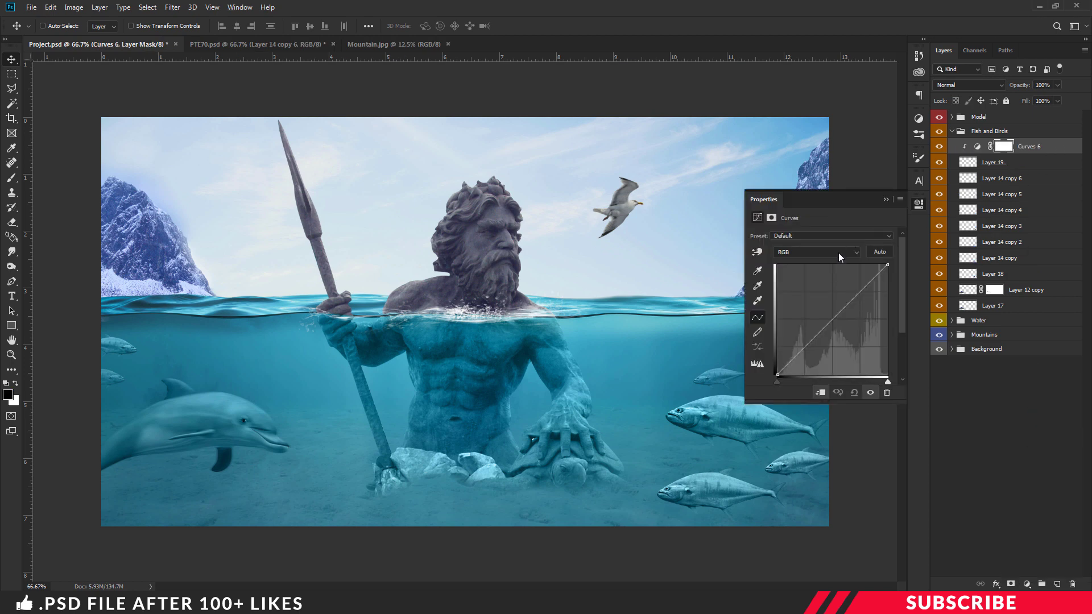
left_click(839, 252)
left_click(795, 286)
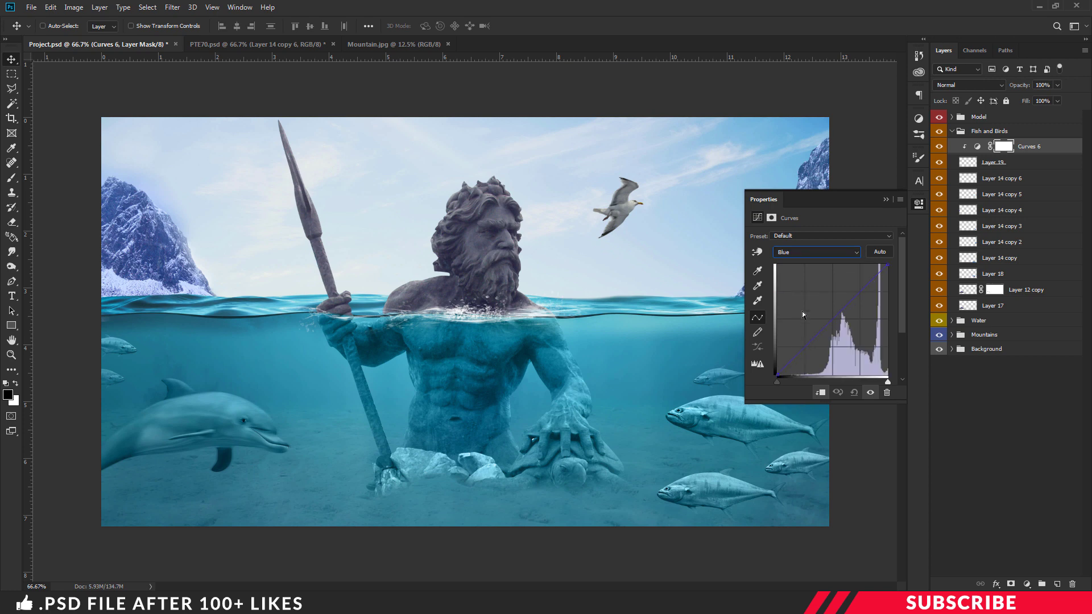
left_click_drag(777, 374, 777, 369)
left_click_drag(888, 264, 885, 264)
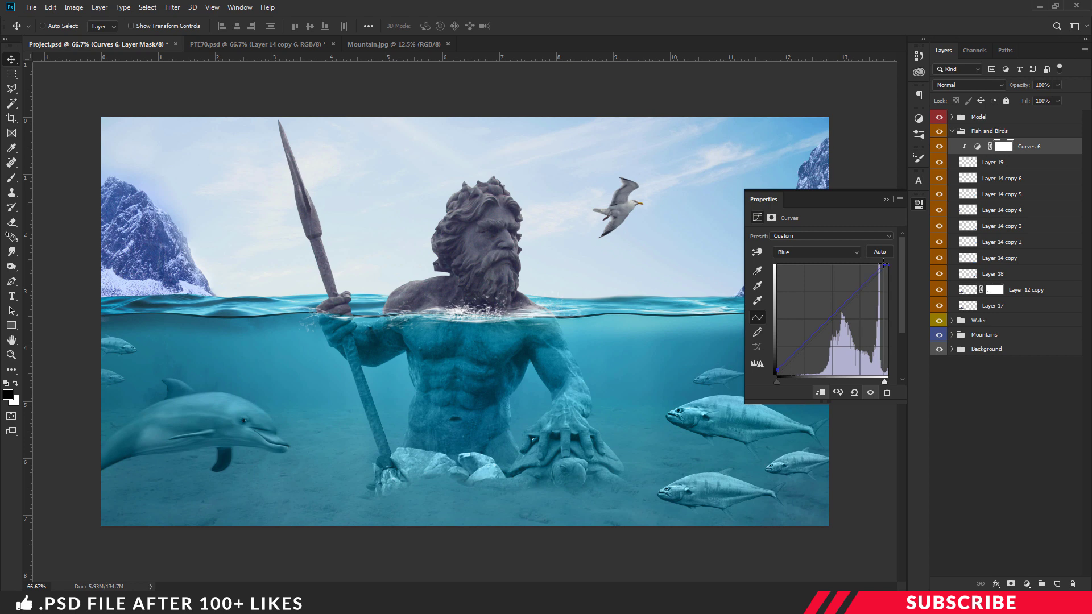
left_click(919, 204)
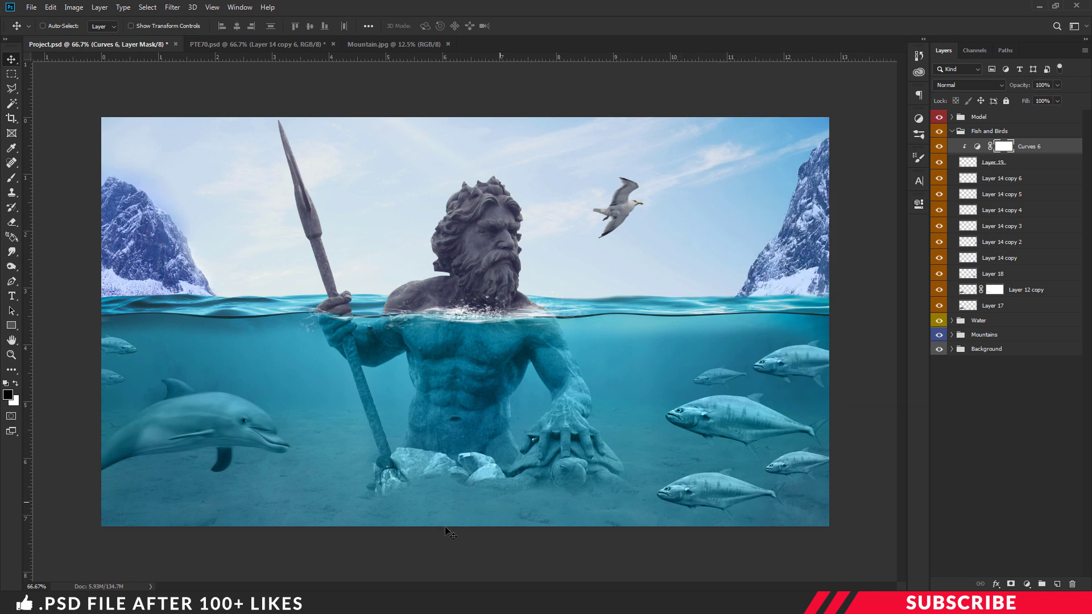
Place Bird-2 into the composite, shrink and flip it, move it into the upper sky at 90% opacity.
key("alt+Tab")
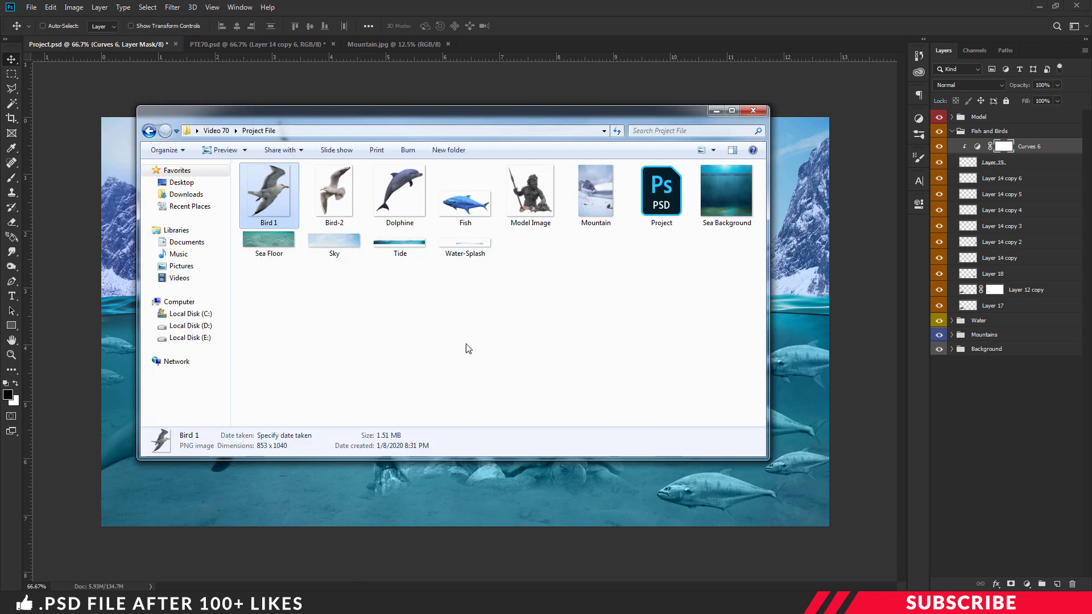
left_click(334, 206)
left_click_drag(334, 206, 773, 146)
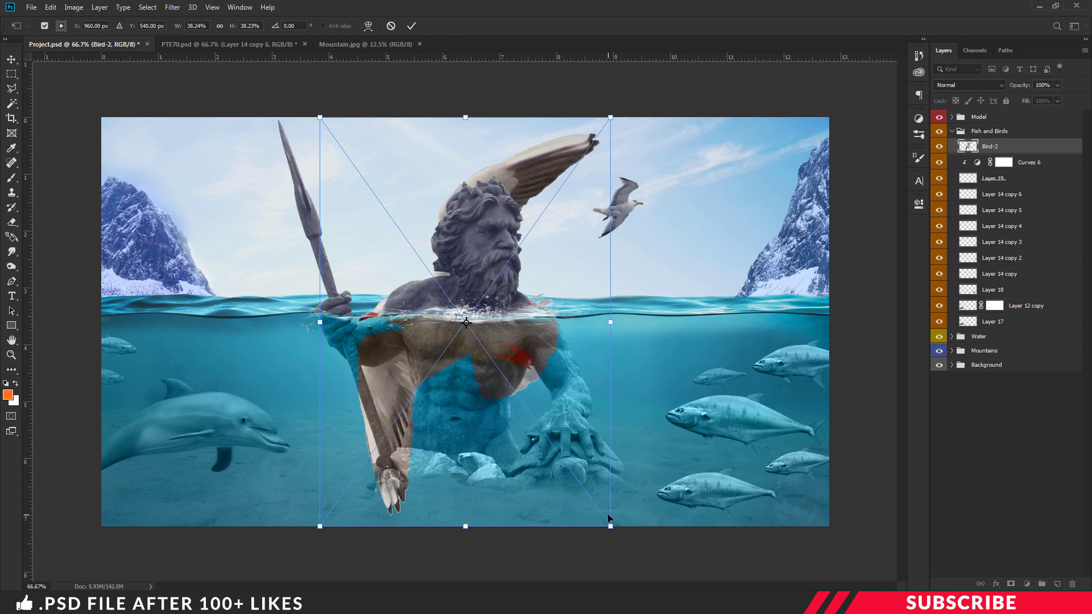
left_click_drag(608, 515, 396, 224)
right_click(382, 168)
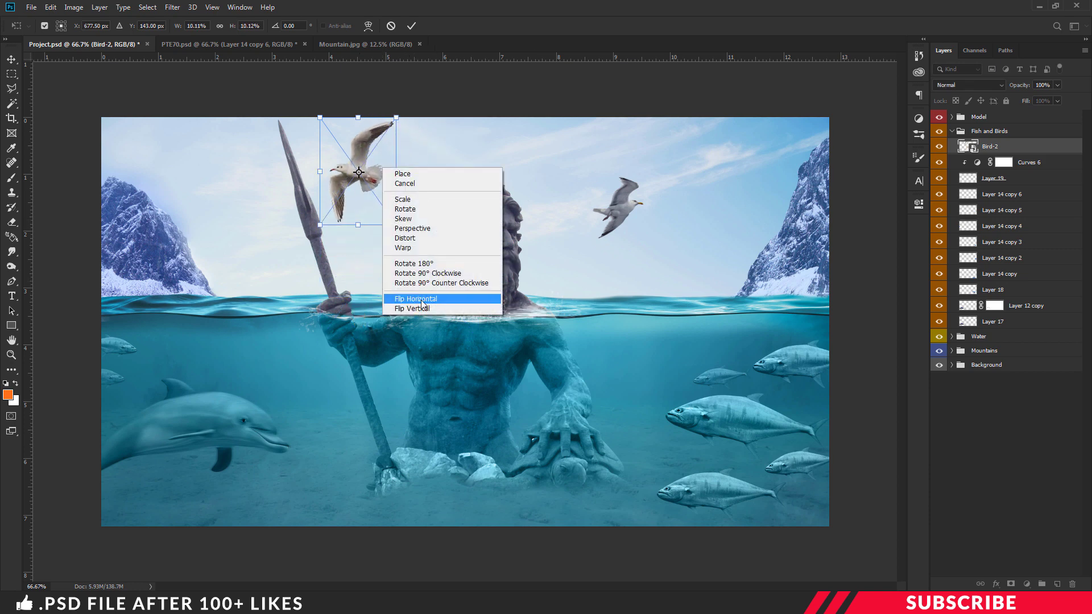
left_click(421, 300)
left_click_drag(358, 177, 559, 155)
key("Return")
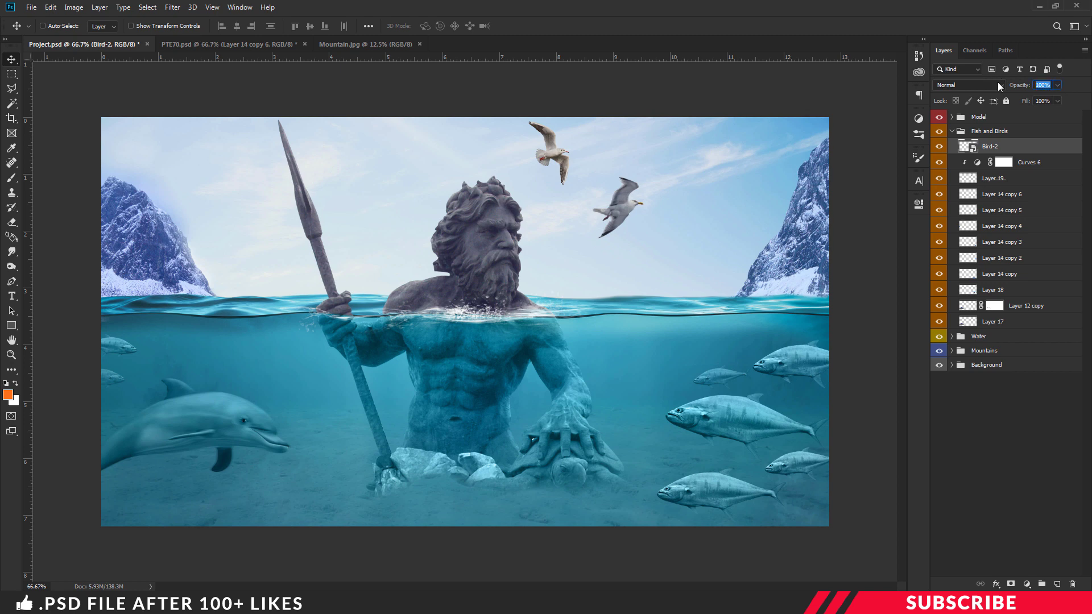
type("9")
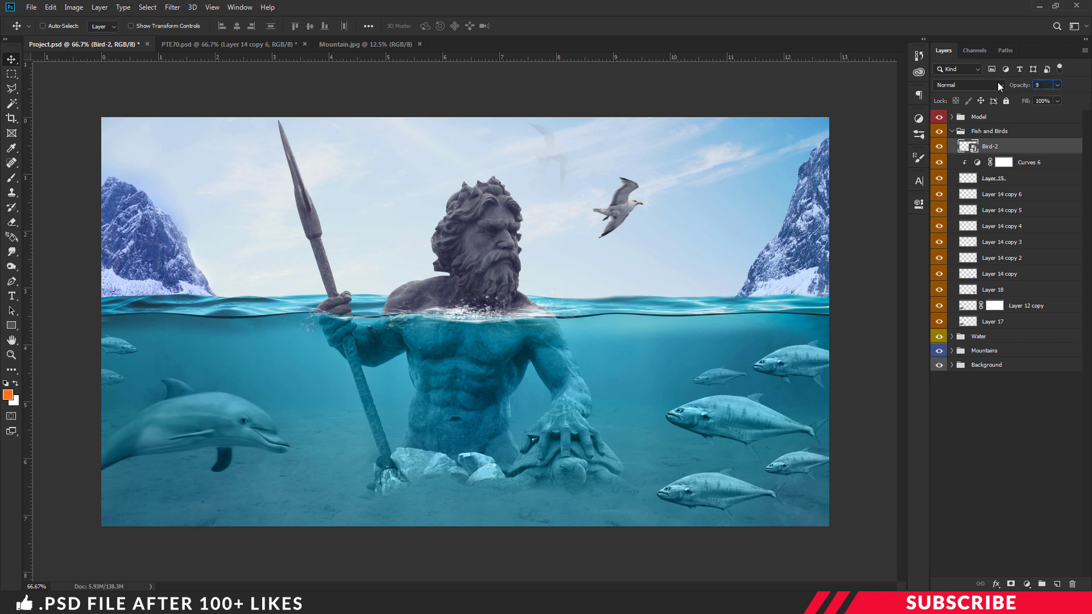
type("0")
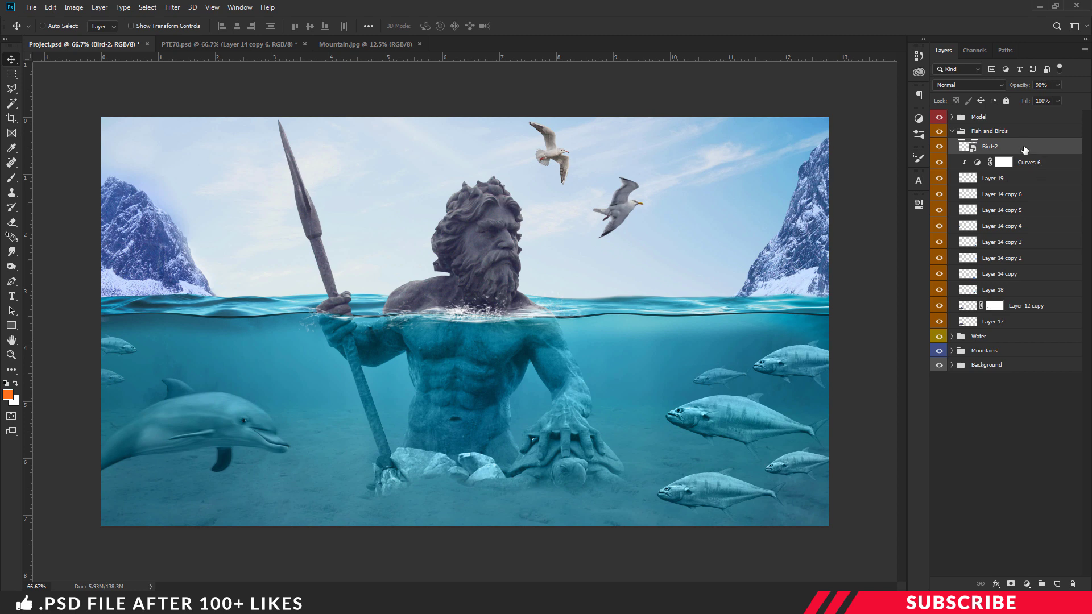
Rasterize Bird-2, clip a Curves 7 Blue-channel tweak to it, and collapse the Fish and Birds group.
right_click(1002, 142)
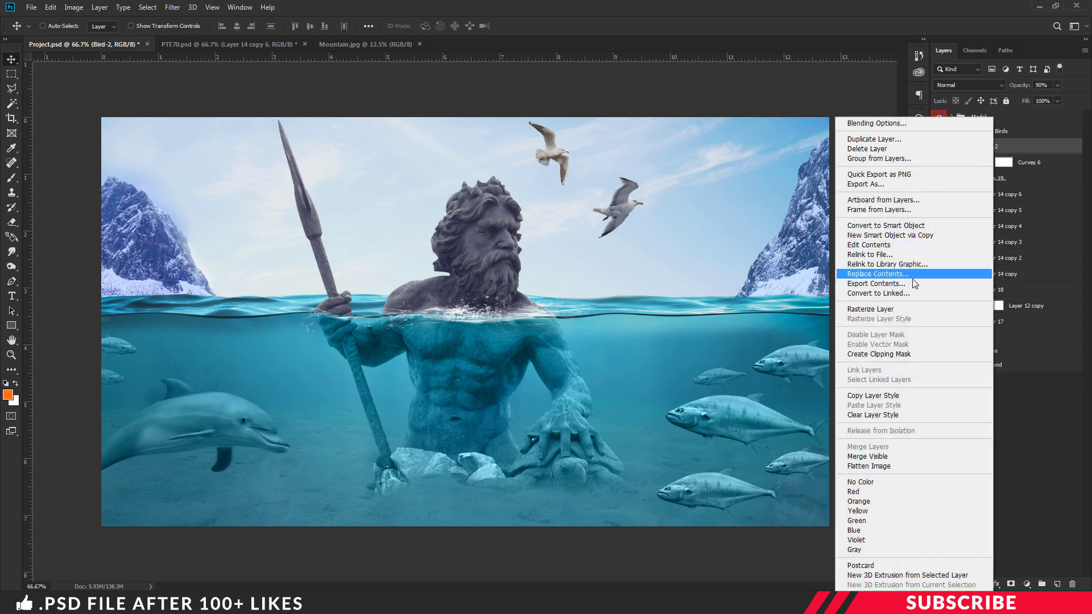
left_click(875, 312)
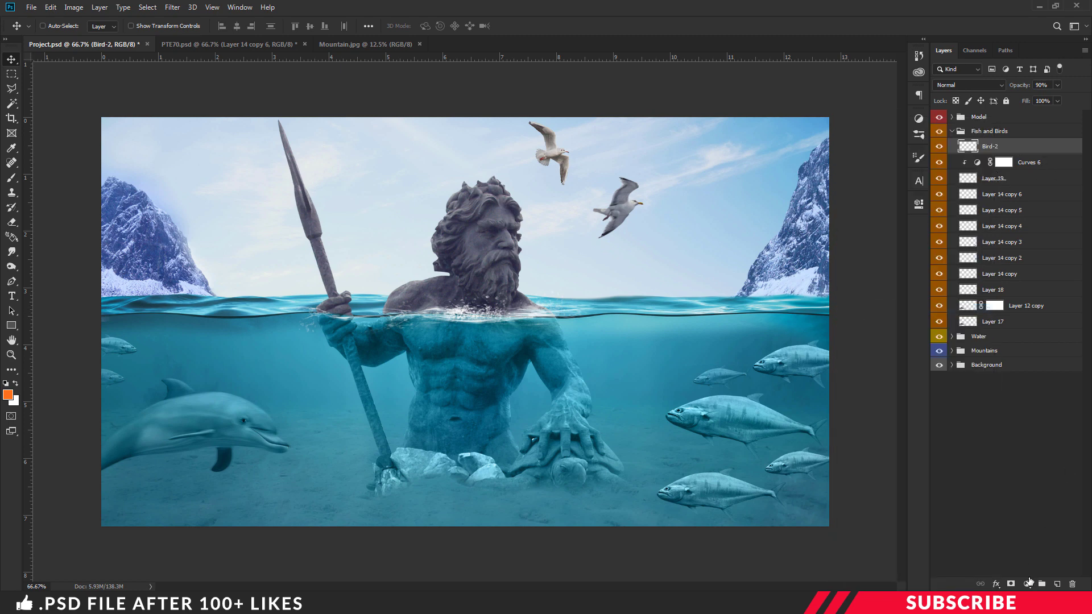
left_click(1029, 582)
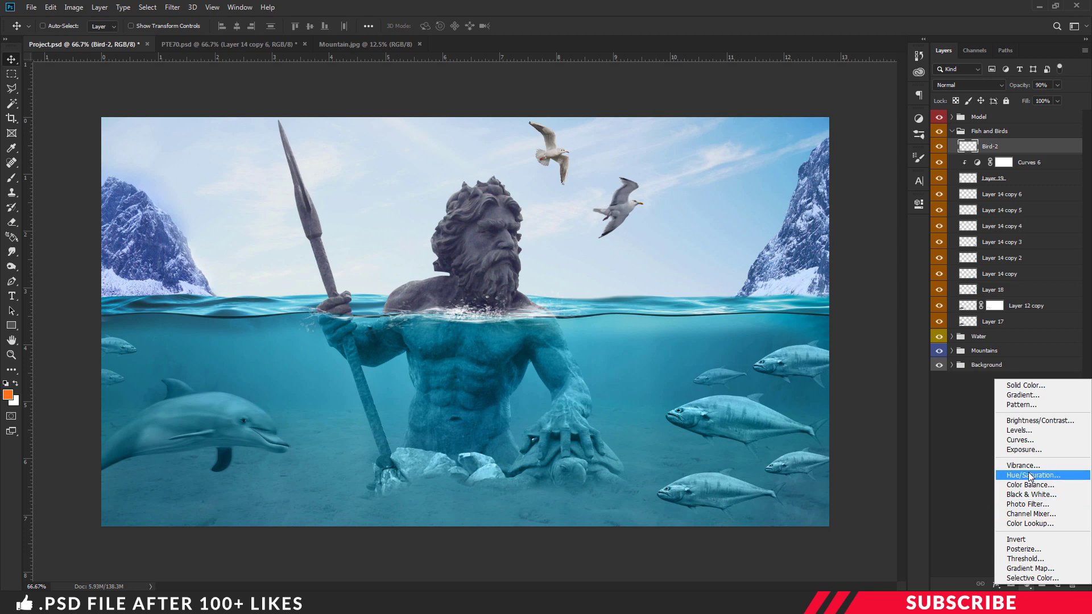
left_click(1023, 442)
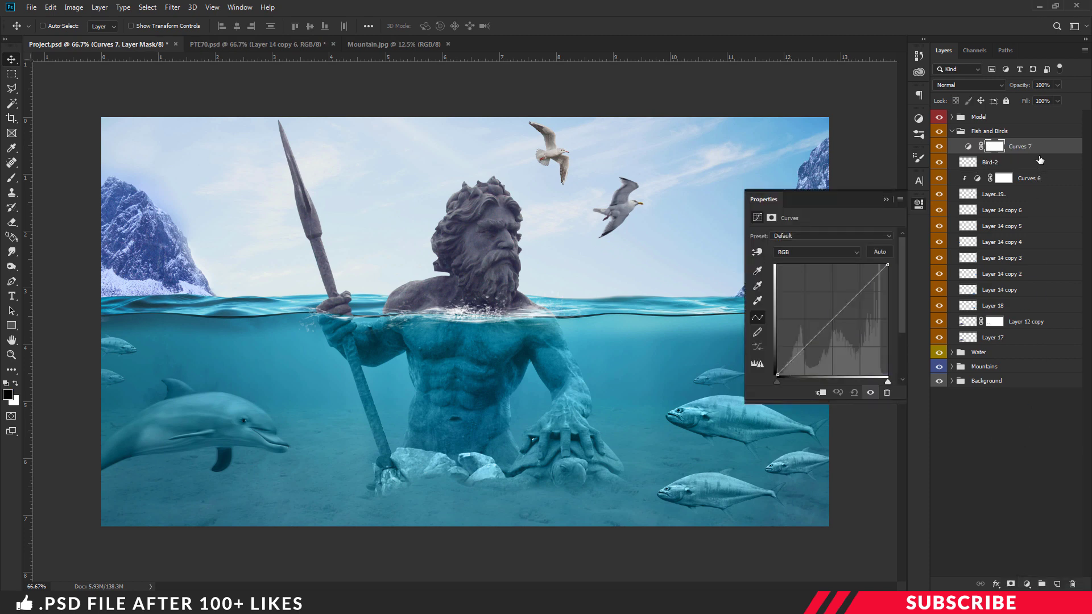
left_click(1046, 150, "alt")
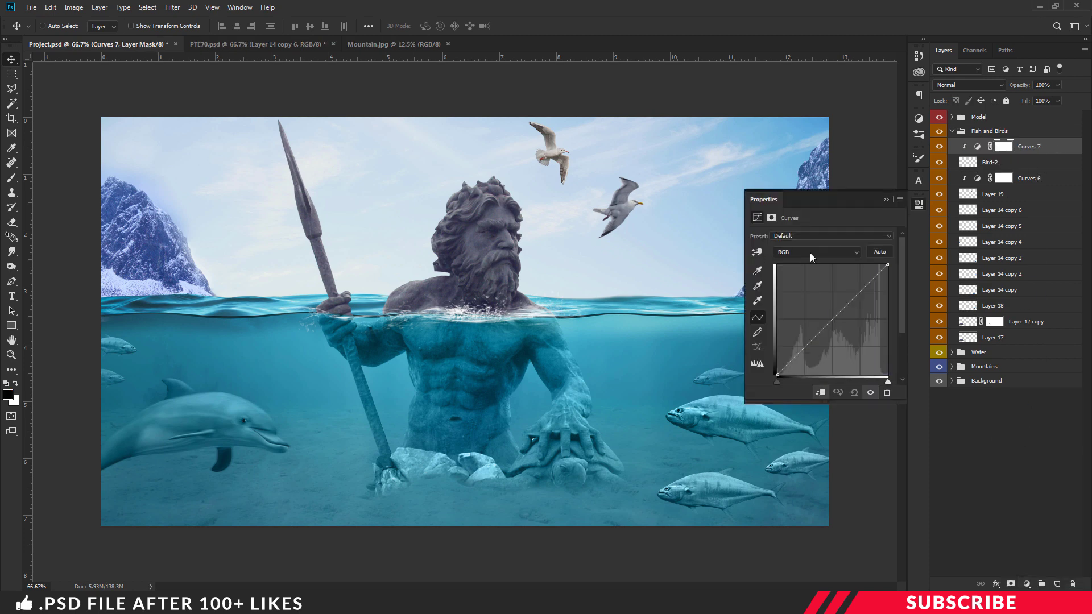
left_click(809, 253)
left_click(819, 287)
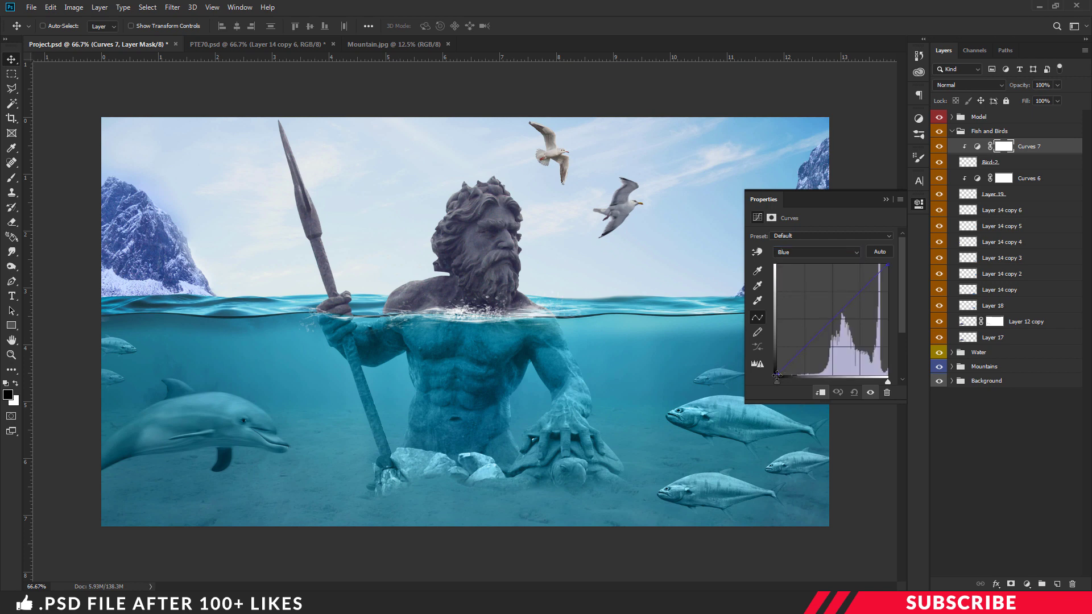
left_click_drag(776, 375, 777, 370)
left_click_drag(888, 265, 884, 264)
left_click(919, 205)
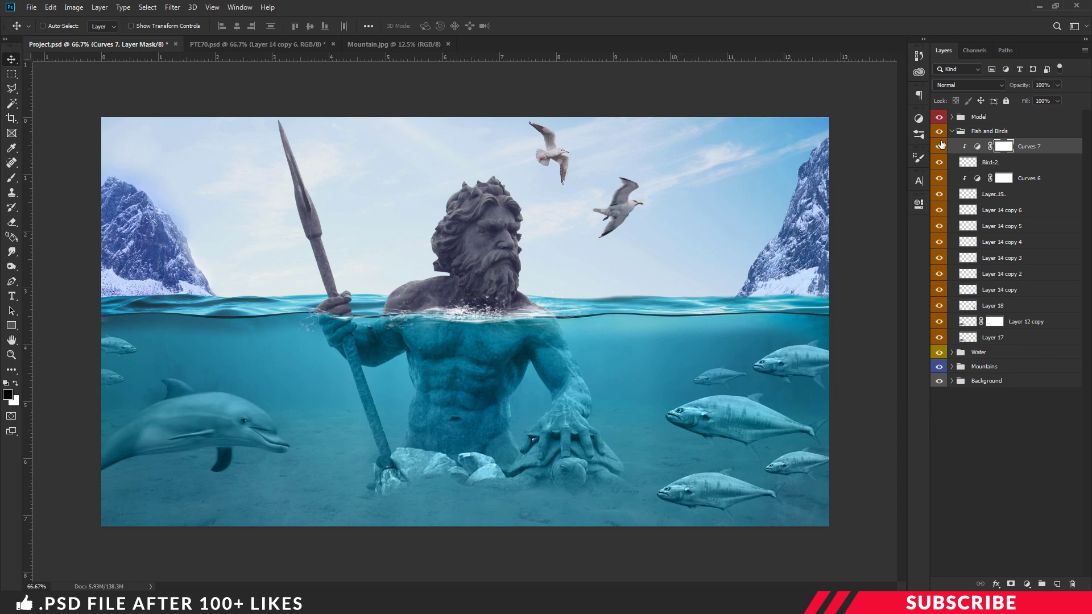
left_click(953, 132)
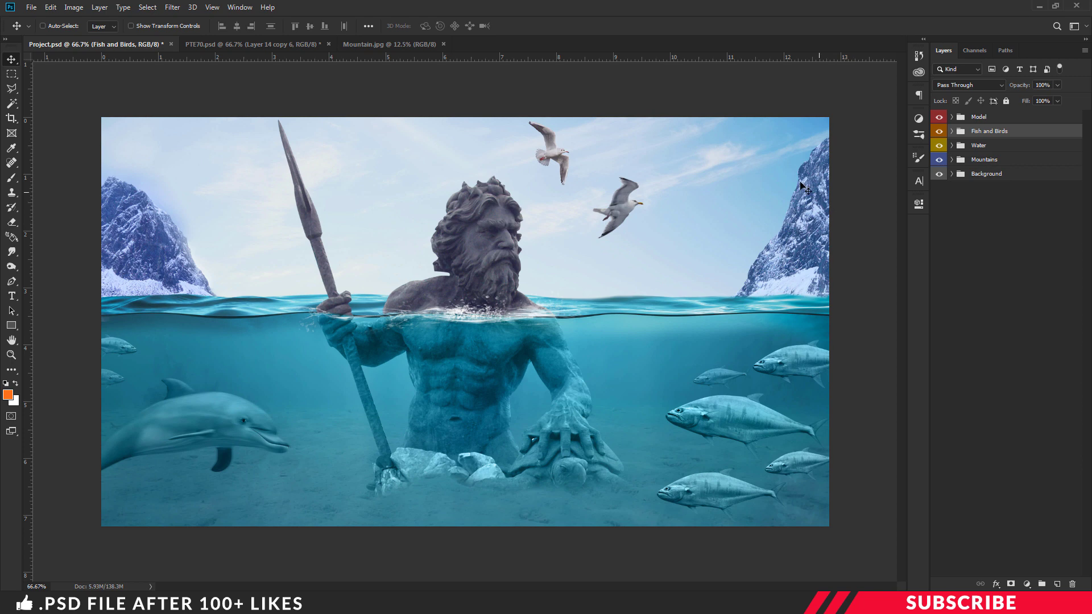
Stamp all visible layers into Layer 20 above the Model group and open the Camera Raw Filter.
left_click(1012, 117)
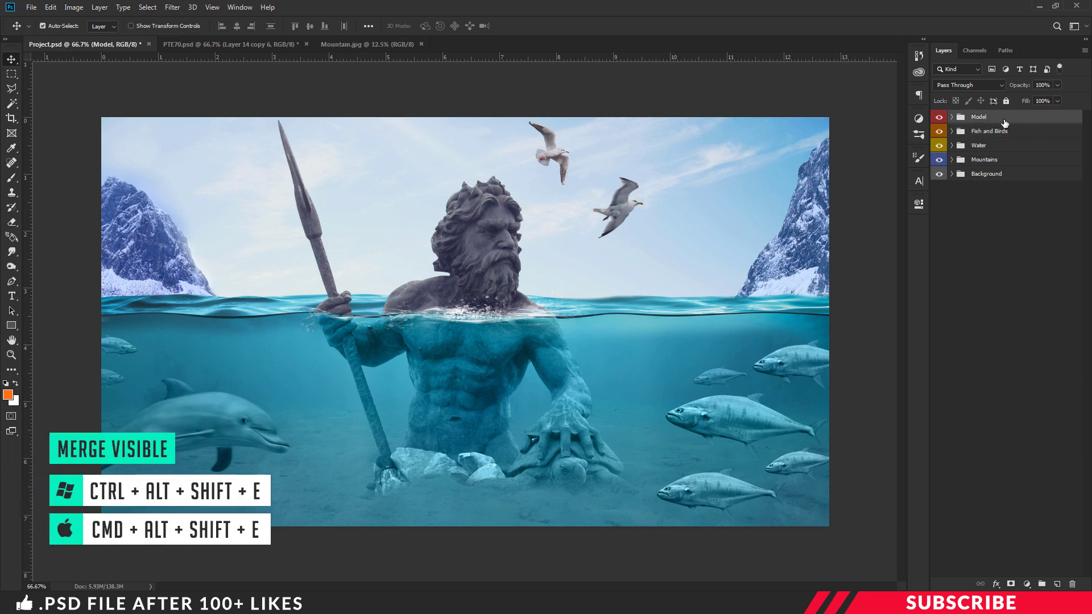
key("ctrl+alt+shift+e")
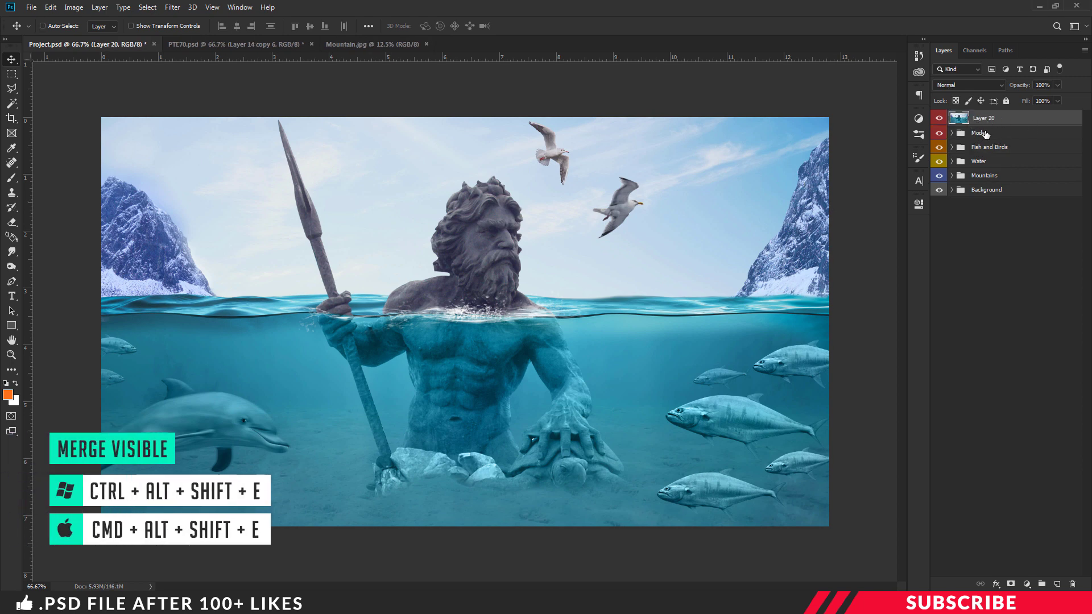
left_click(174, 8)
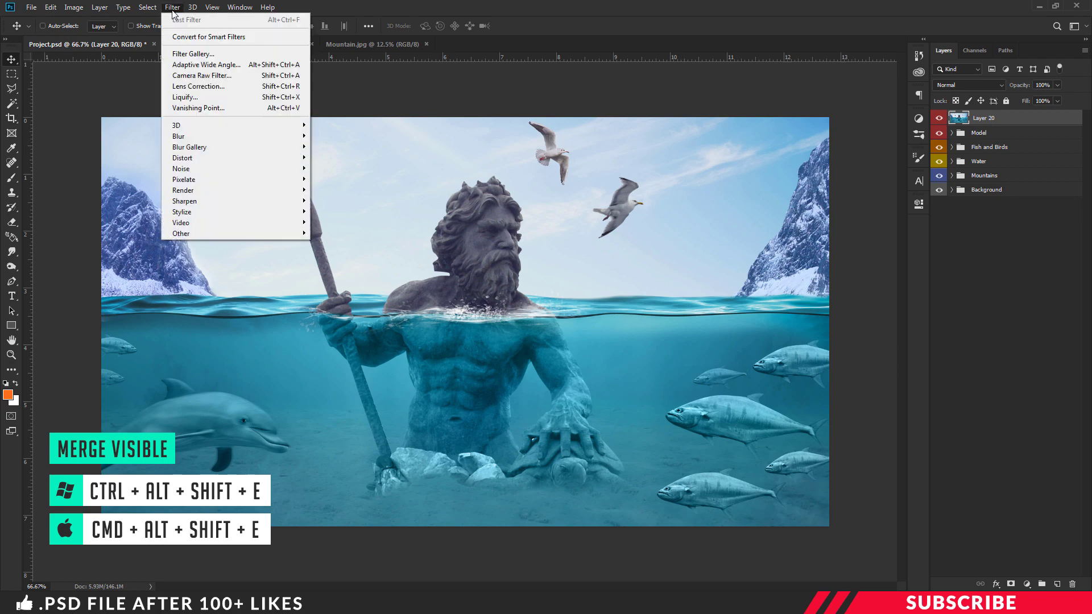
left_click(197, 76)
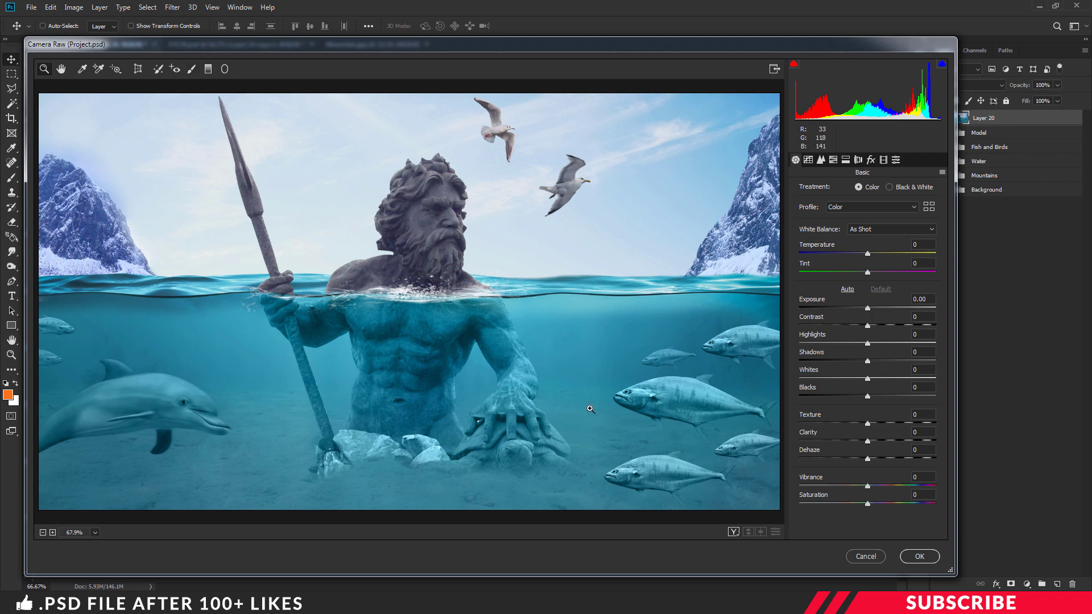
Set Temperature -11, Clarity +21, Texture -12 and Vibrance +11, raising Saturation slightly.
left_click_drag(867, 254, 860, 255)
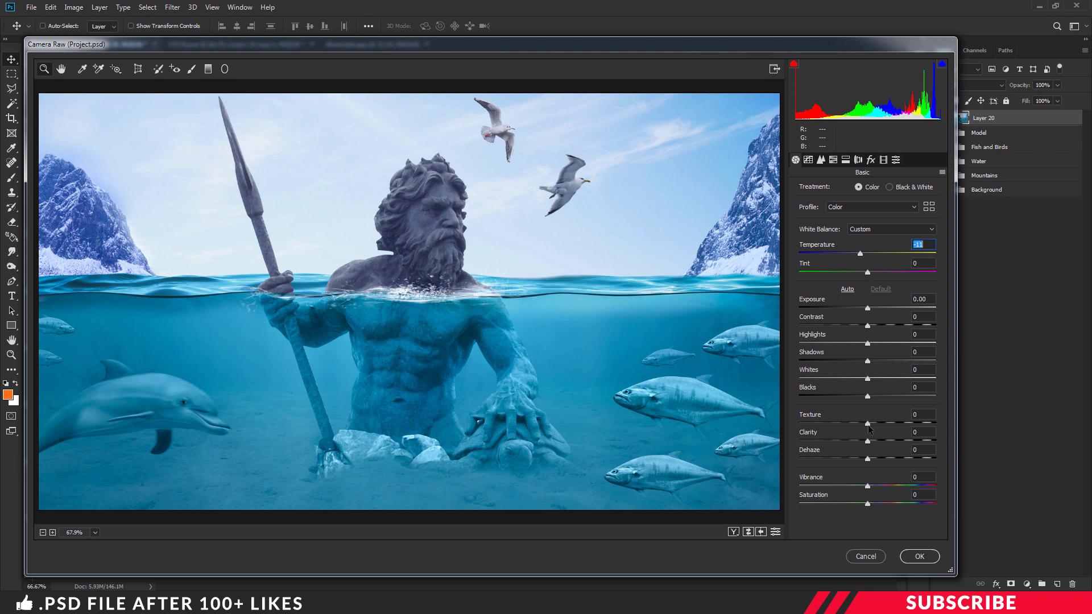
left_click_drag(869, 445, 876, 446)
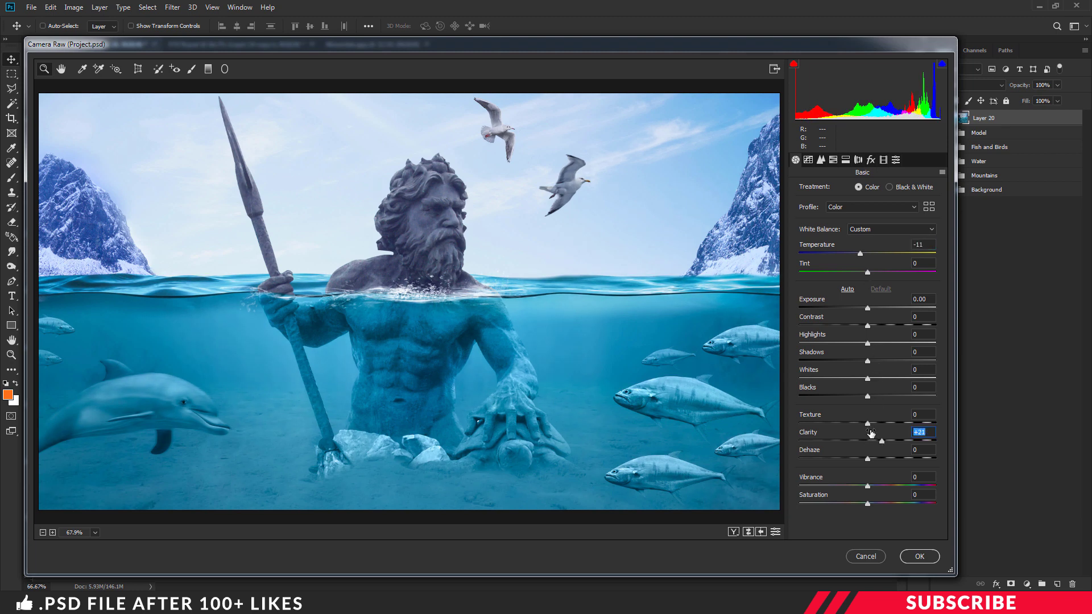
left_click_drag(869, 424, 861, 425)
left_click_drag(869, 486, 871, 504)
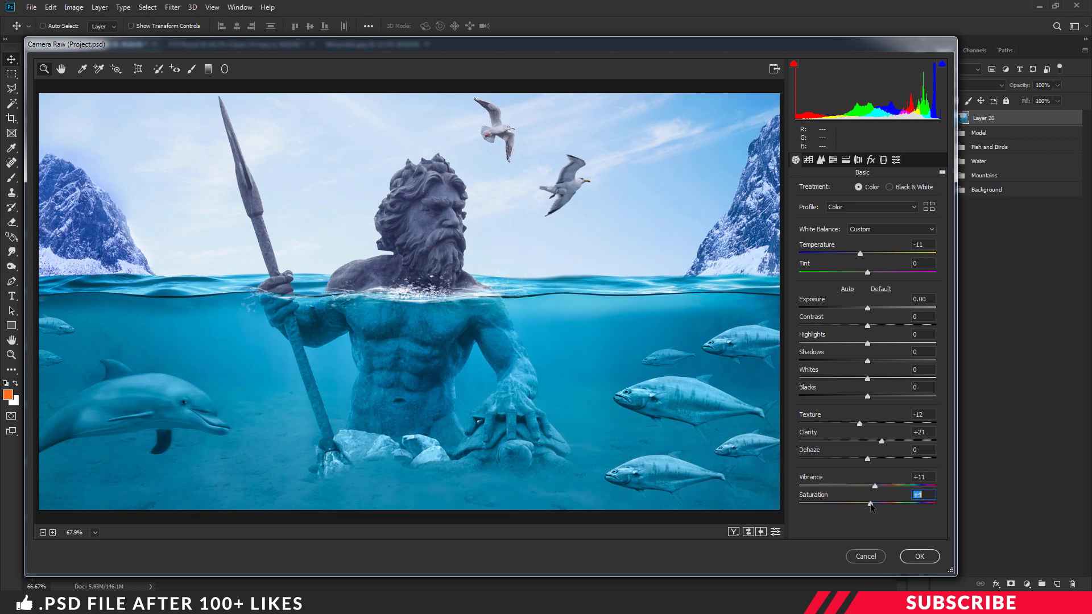
Apply the Heavy vignetting and Light sharpening presets, then confirm the Camera Raw grade with OK.
left_click(895, 161)
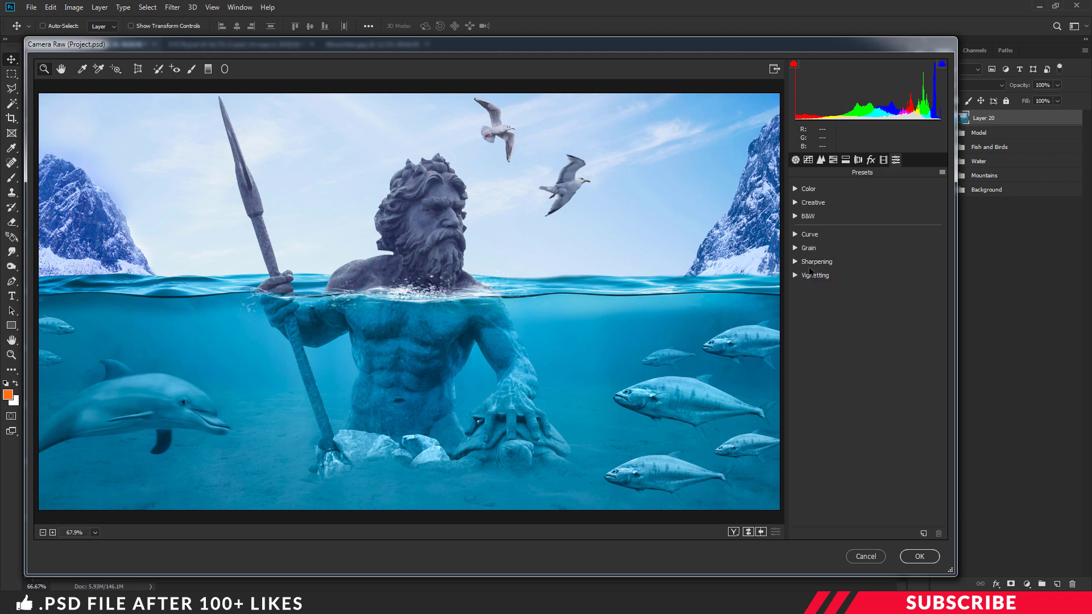
left_click(796, 276)
left_click(819, 324)
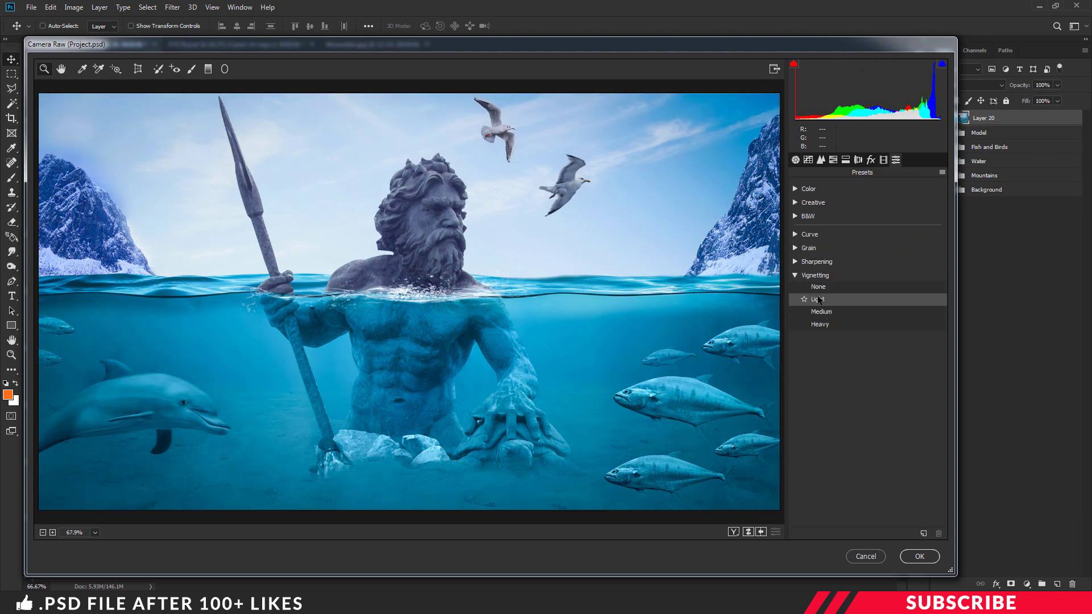
left_click(819, 325)
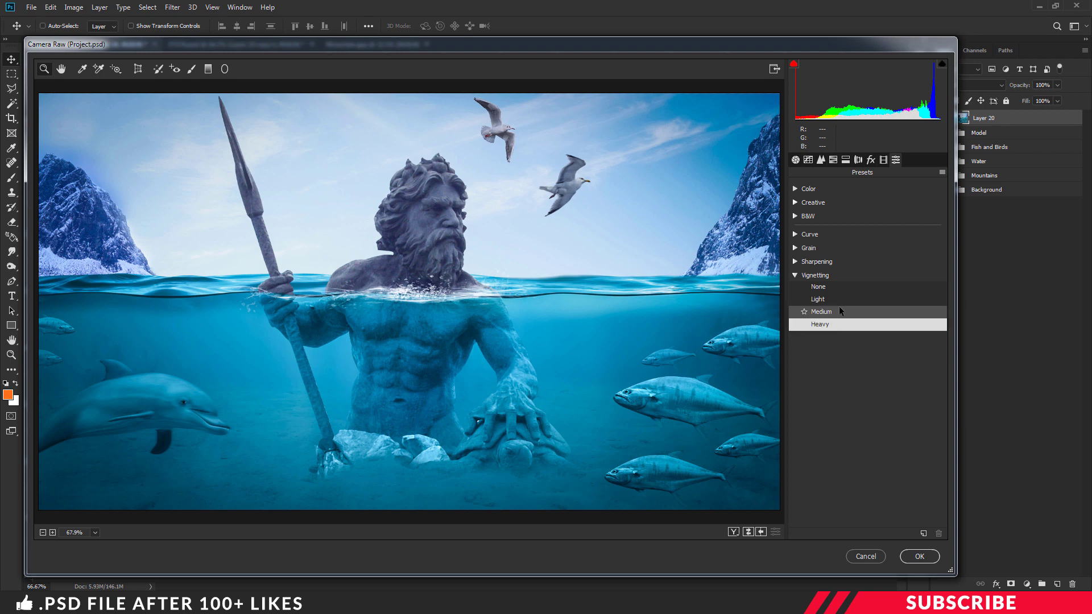
left_click(795, 276)
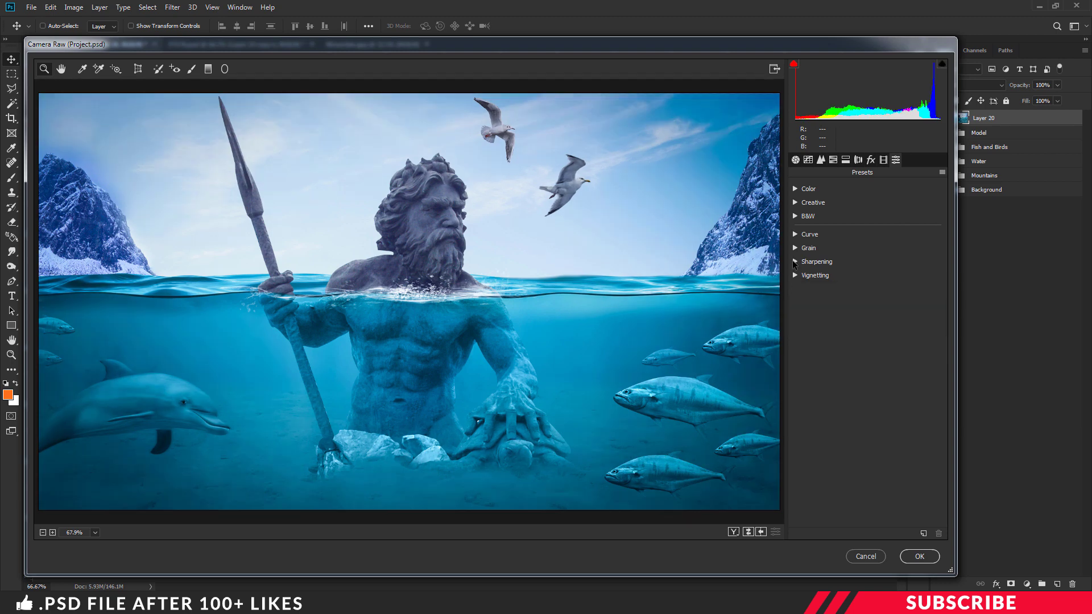
left_click(795, 262)
left_click(819, 285)
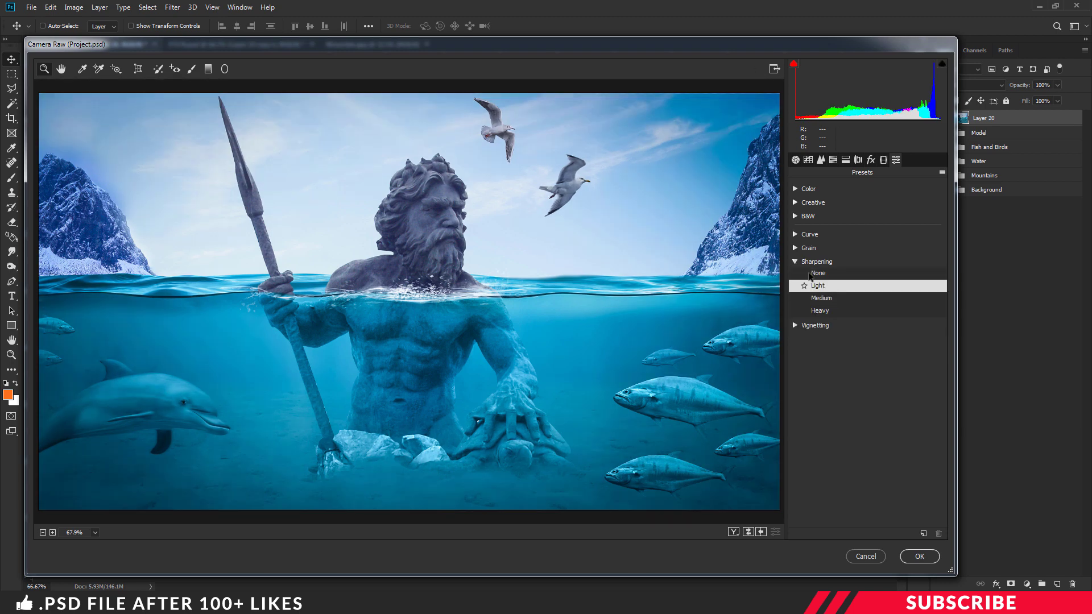
left_click(813, 262)
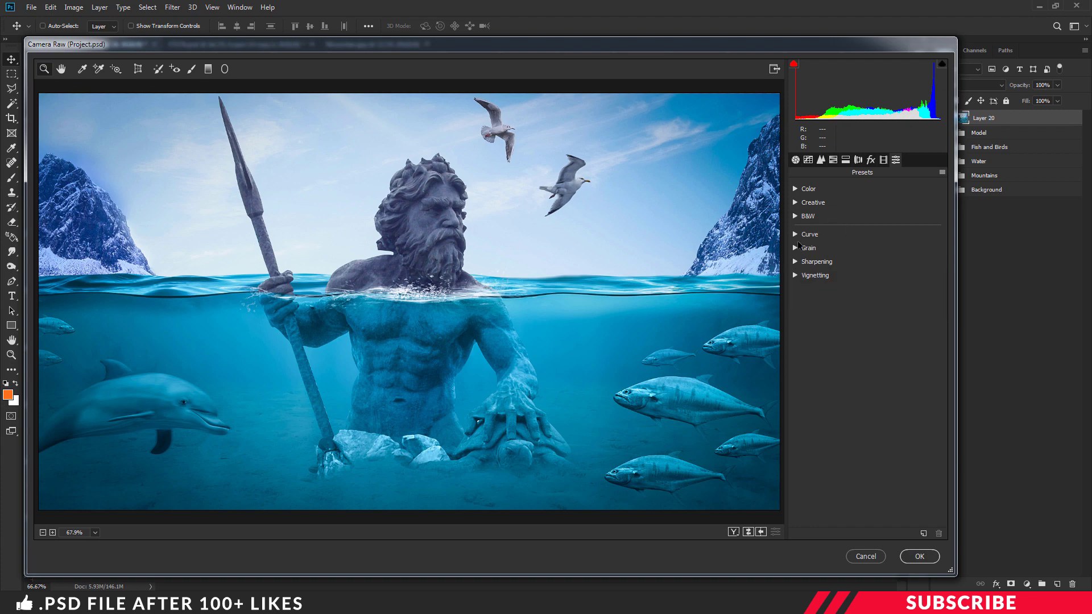
left_click(919, 557)
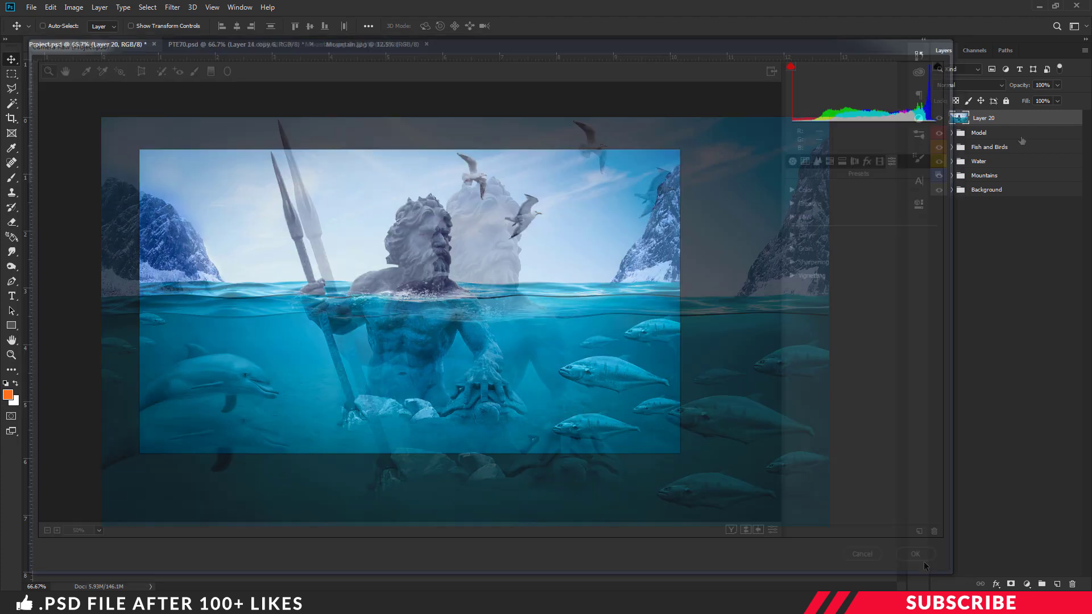
key("ctrl+minus")
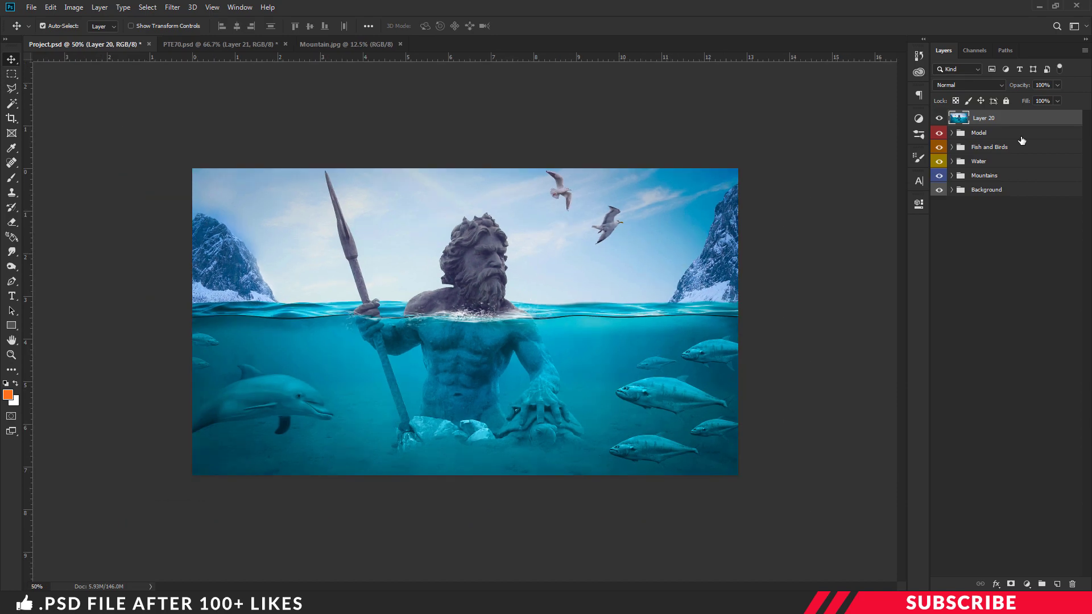